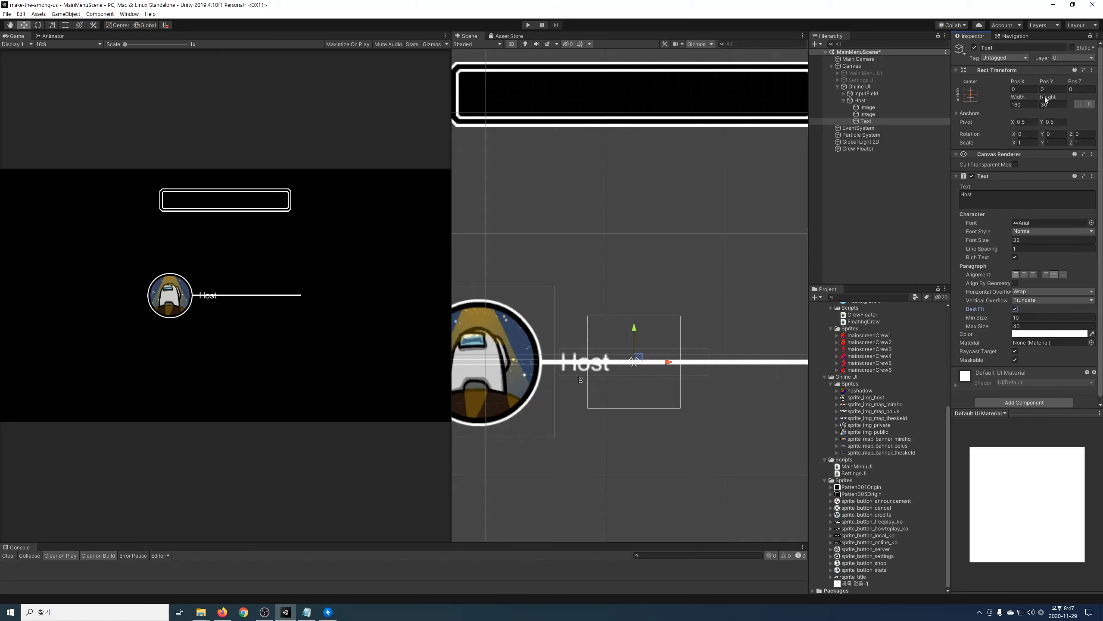
- Set the heading text beside the host image to "HOST" and label the button below it "방 만들기"
type("HOST")
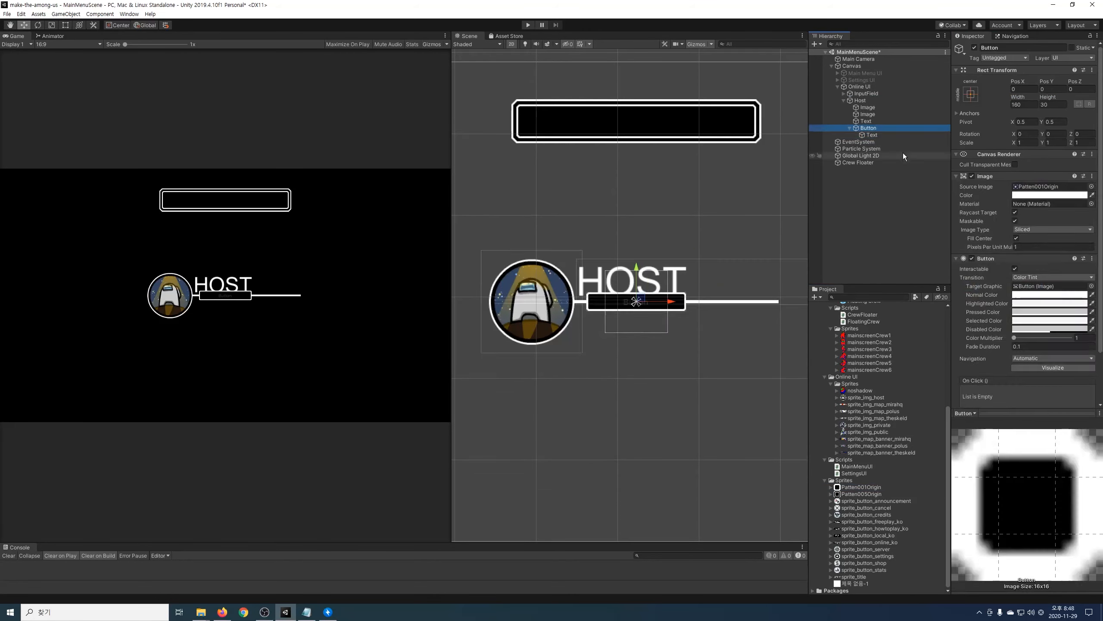
left_click(872, 135)
type("방 만들기")
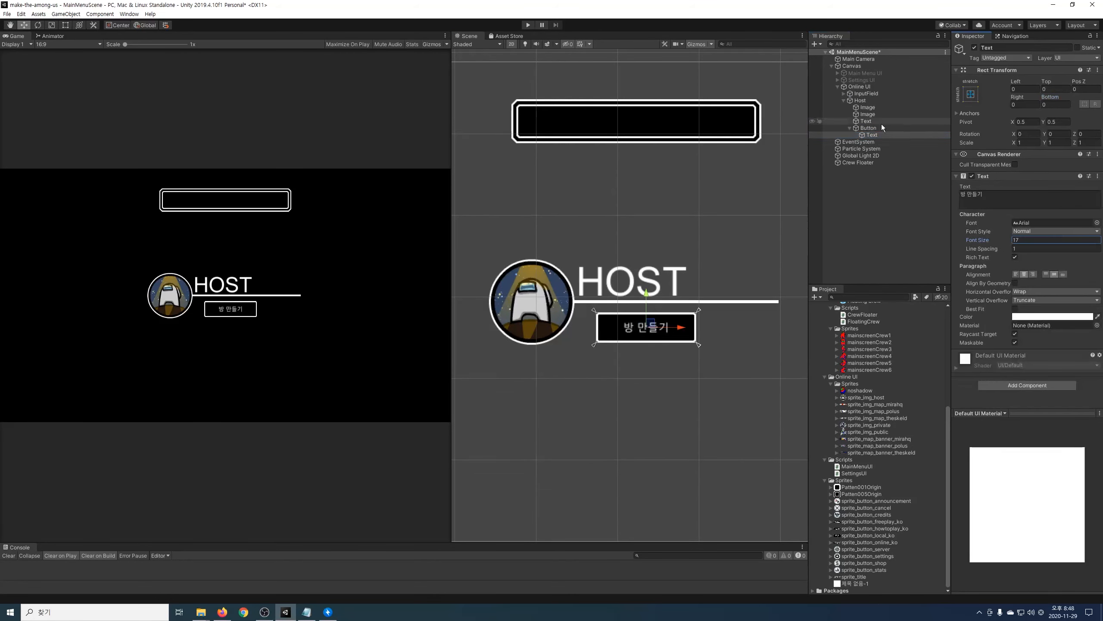
- Duplicate the Host group, place the copy directly below the original, and rename it Private
left_click(860, 100)
key("ctrl+d")
left_click_drag(655, 278, 655, 365)
key("F2")
type("참가Private")
key("Return")
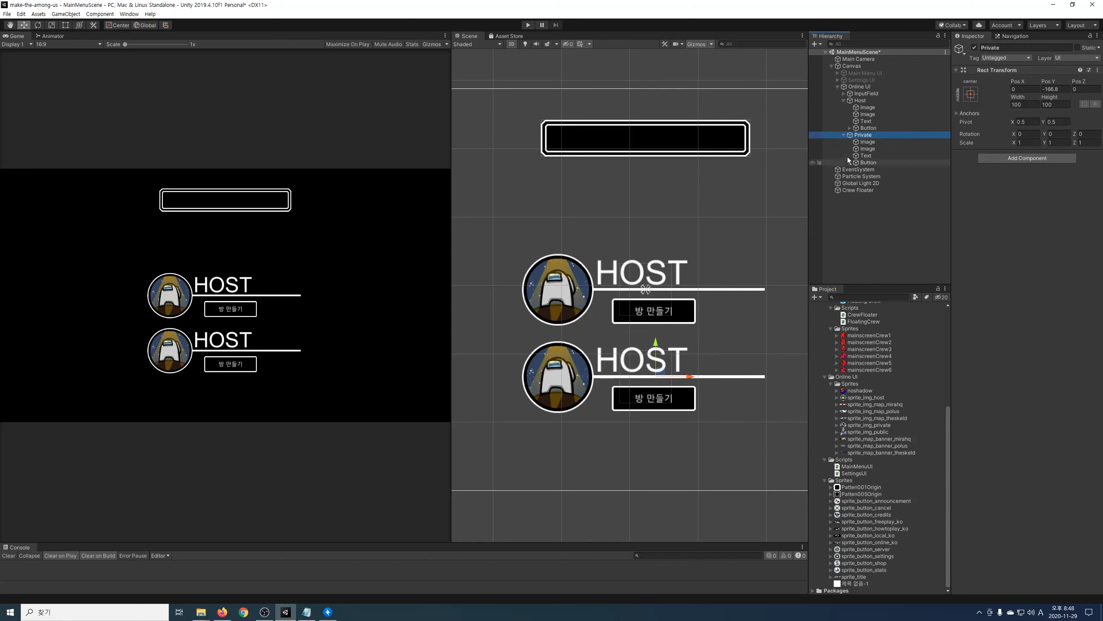
- Give the Private group the heading "PRIVATE", the button label "방 입장하기" and the sprite_img_private source image
left_click(865, 156)
type("PRIVATE")
left_click(872, 169)
left_click(973, 196)
type("방 입장하기")
left_click(867, 148)
left_click_drag(868, 424, 1051, 187)
- Move the Host and Private groups up together, closer to the input field
left_click(864, 135)
left_click(860, 100, "ctrl")
left_click_drag(660, 300, 659, 241)
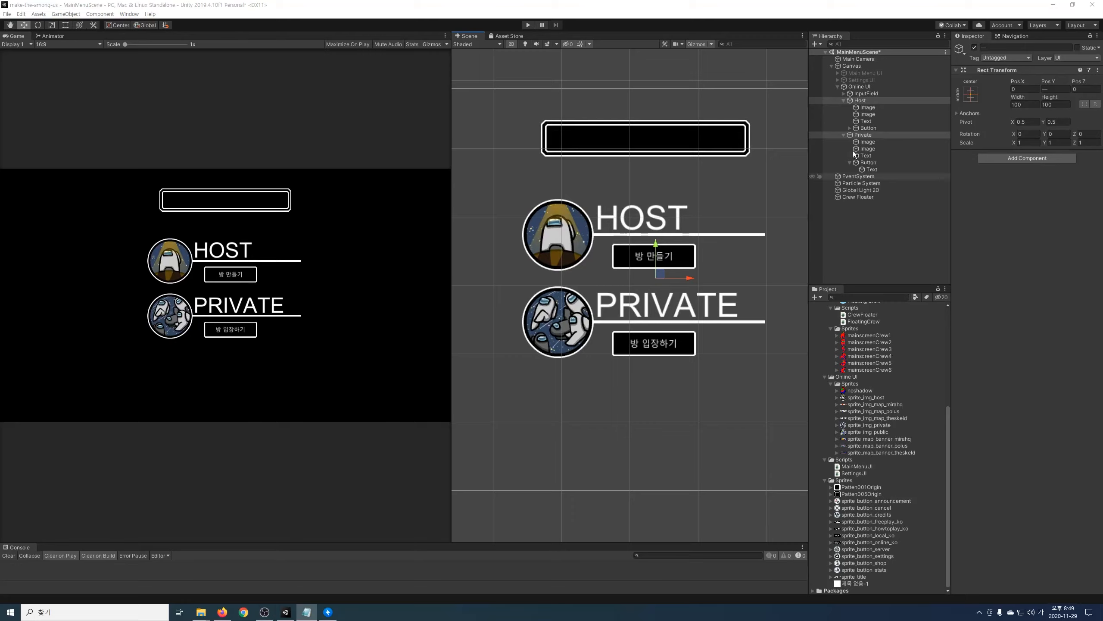
- Rename the new Online UI button Back Button and anchor it to the bottom-left corner of its parent
key("F2")
type("Back Button")
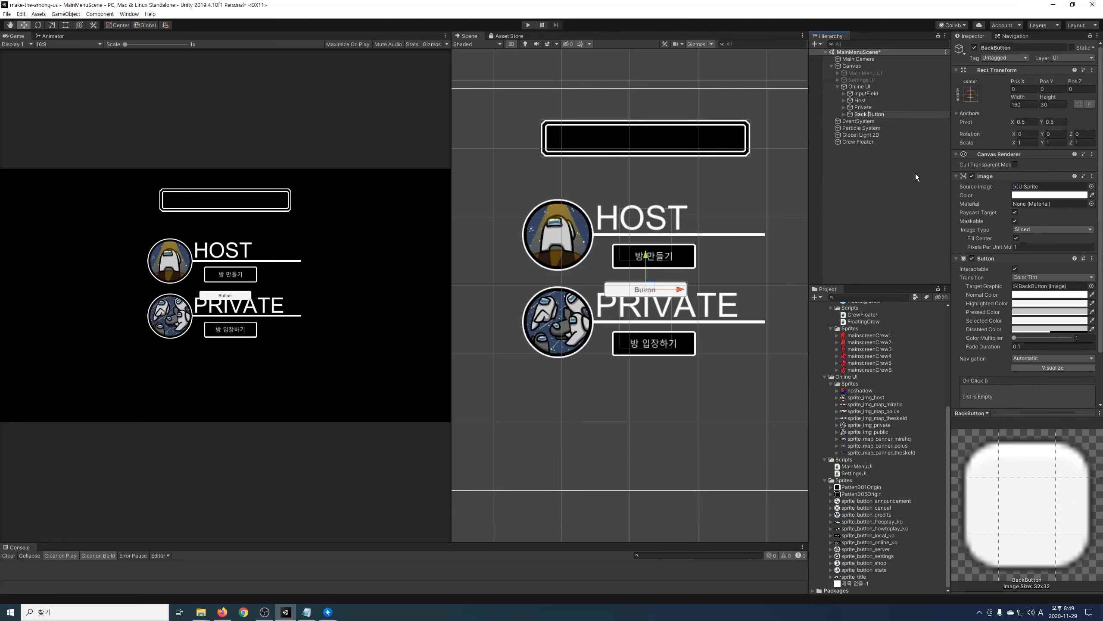
key("Return")
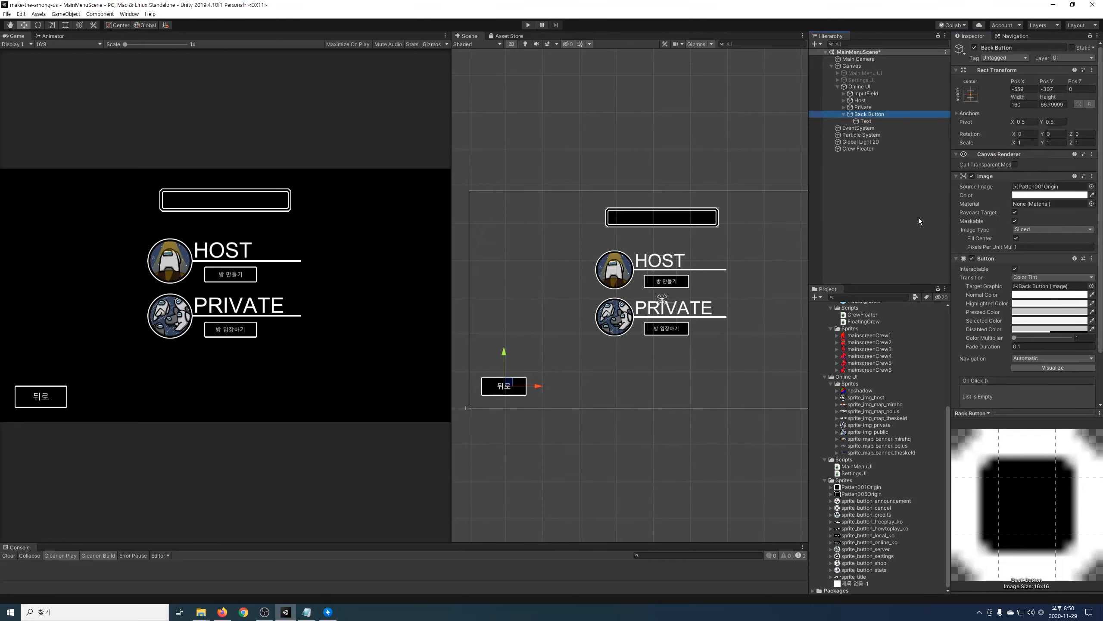
left_click(971, 94)
left_click(1001, 199)
- Set the highlighted color of the Host, Private and Back buttons to green 2AFF00
left_click(843, 101)
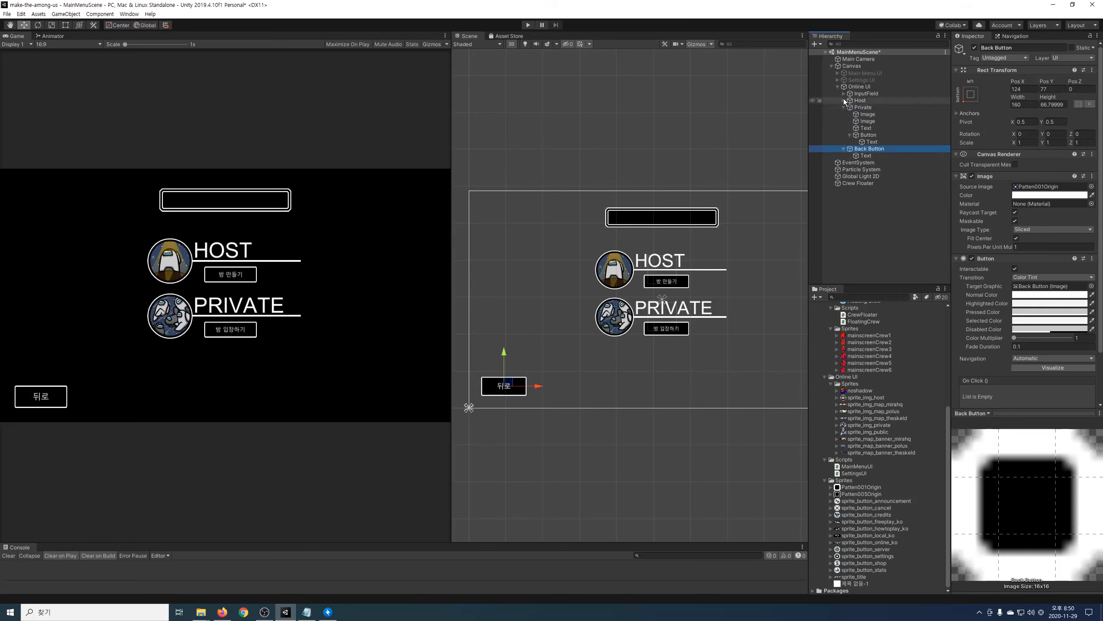
left_click(844, 135)
left_click(869, 127, "ctrl")
left_click(868, 162, "ctrl")
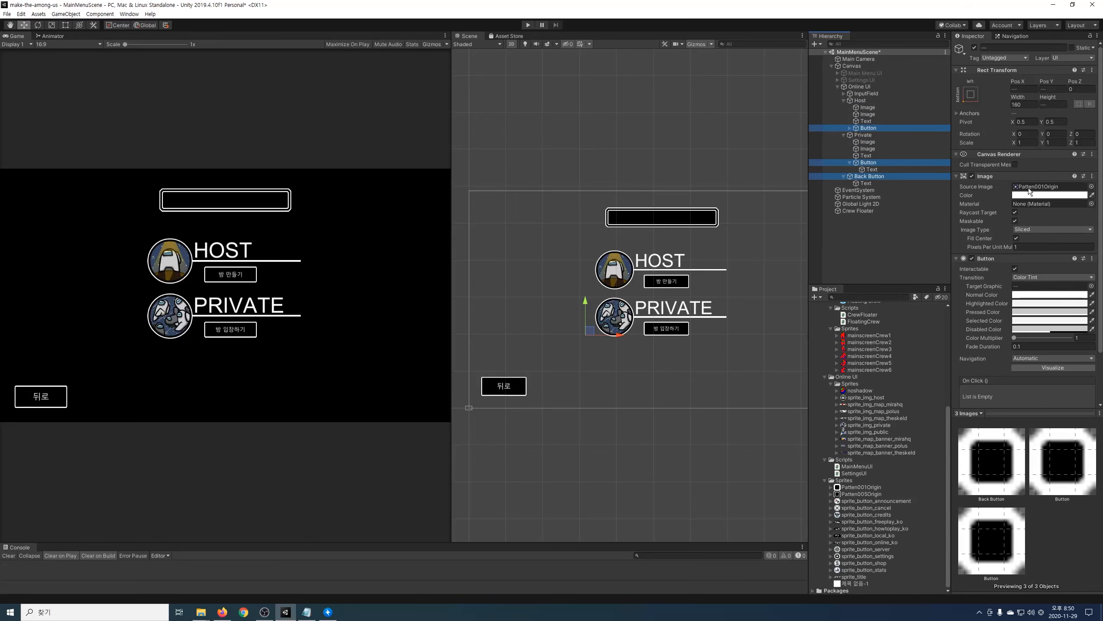
left_click(1029, 304)
left_click(681, 330)
left_click_drag(690, 353, 744, 312)
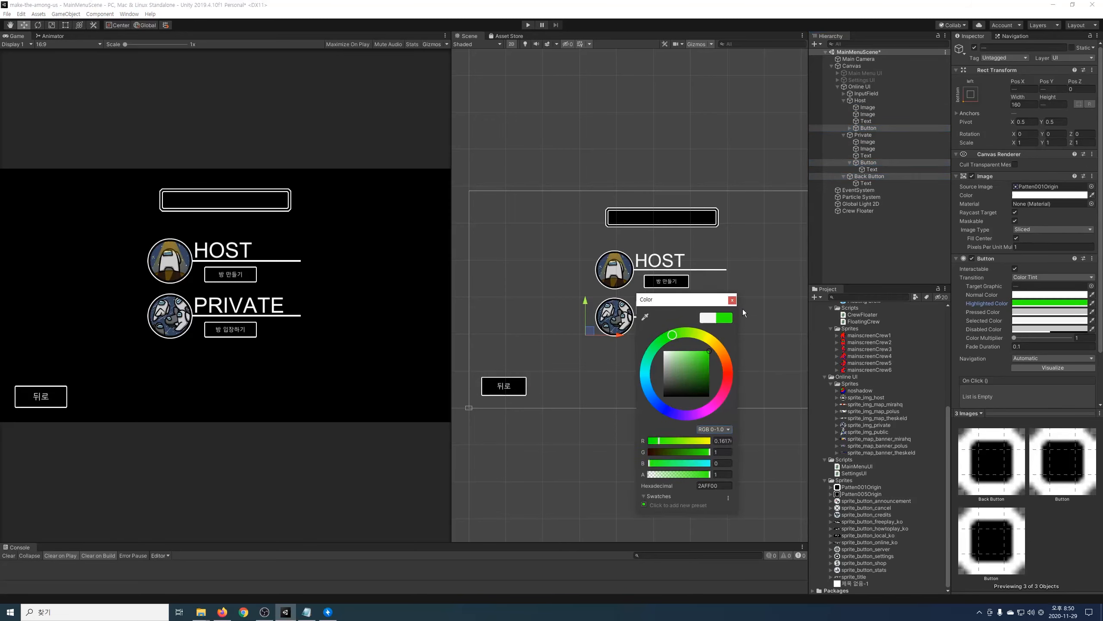
left_click(732, 300)
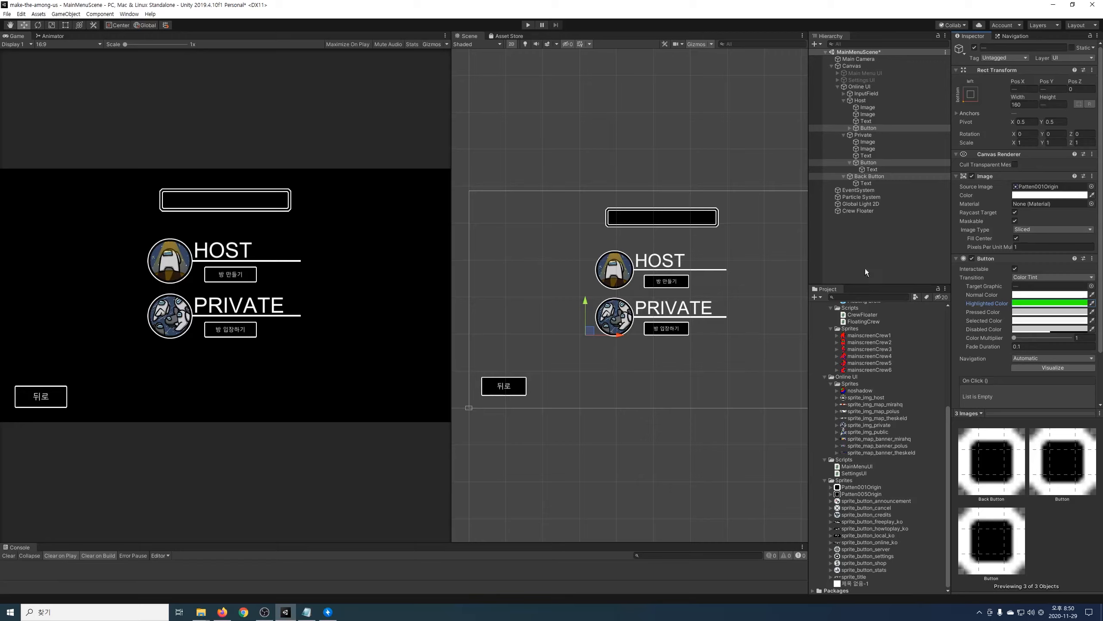
- Deactivate the Online UI object and activate Main Menu UI
left_click(872, 86)
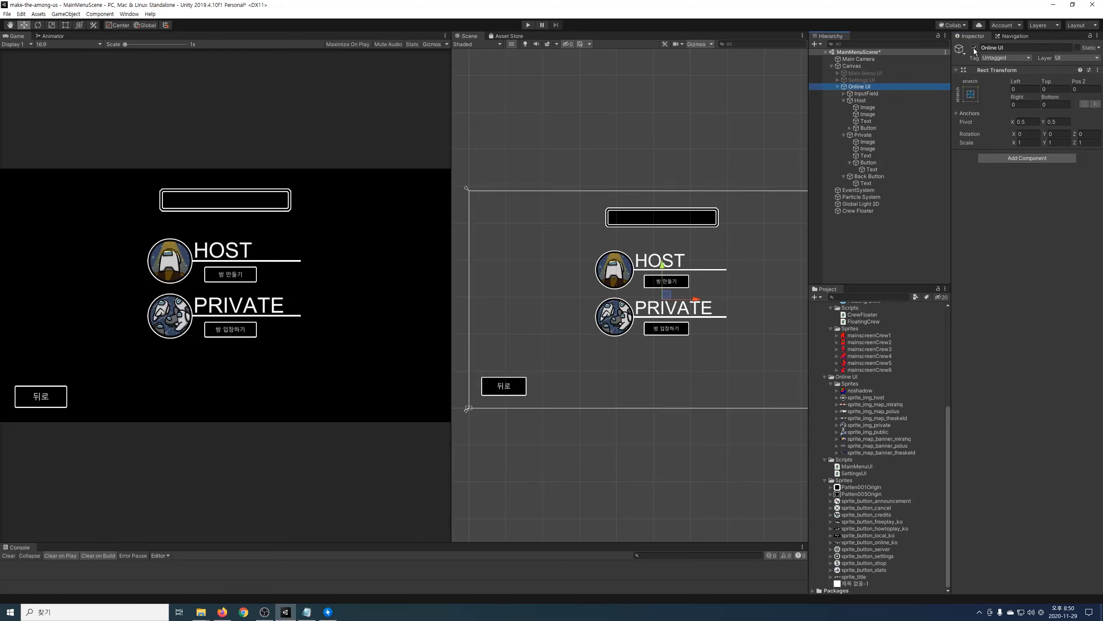
left_click(974, 48)
left_click(896, 72)
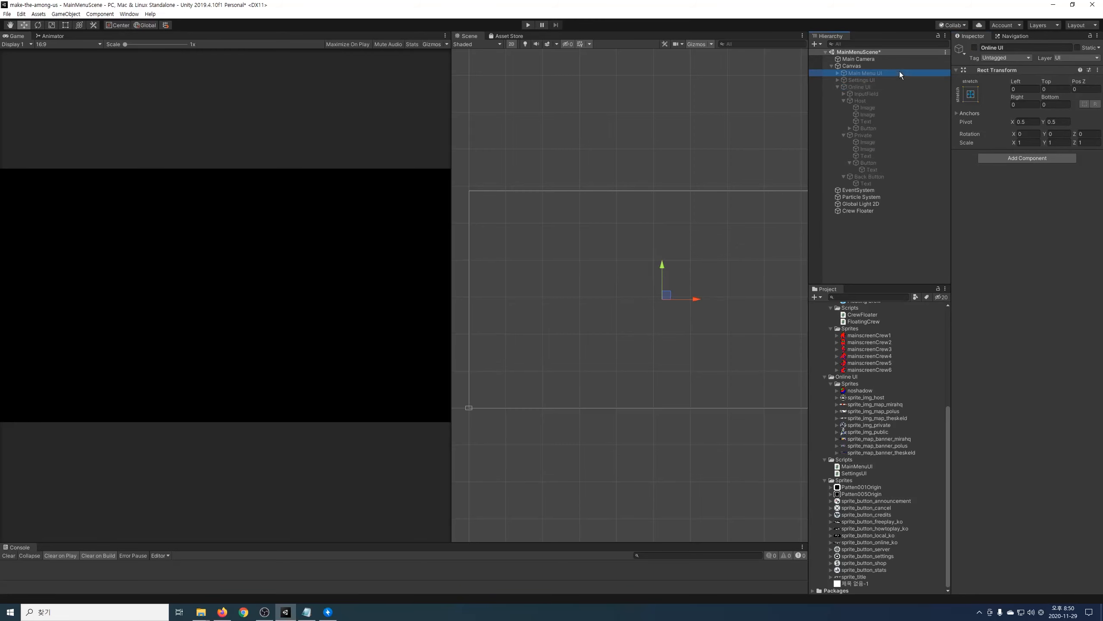
left_click(974, 48)
- Replace the Online Button's existing On Click event with two entries targeting Main Menu UI and Online UI
left_click(867, 74)
key("Right")
left_click(874, 94)
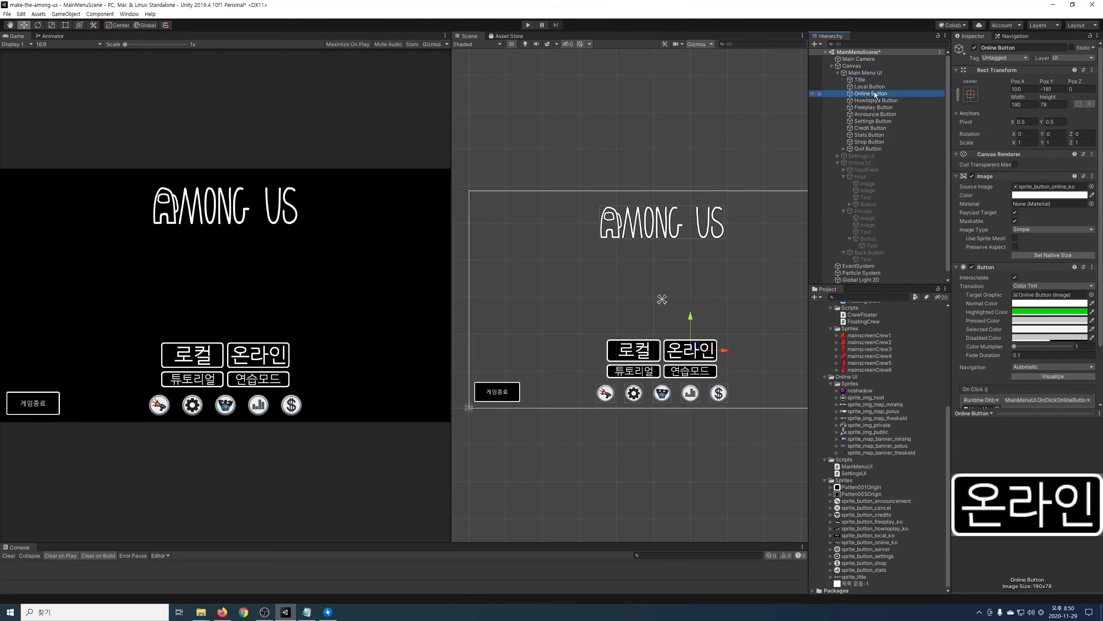
scroll(1021, 385, "down", 3)
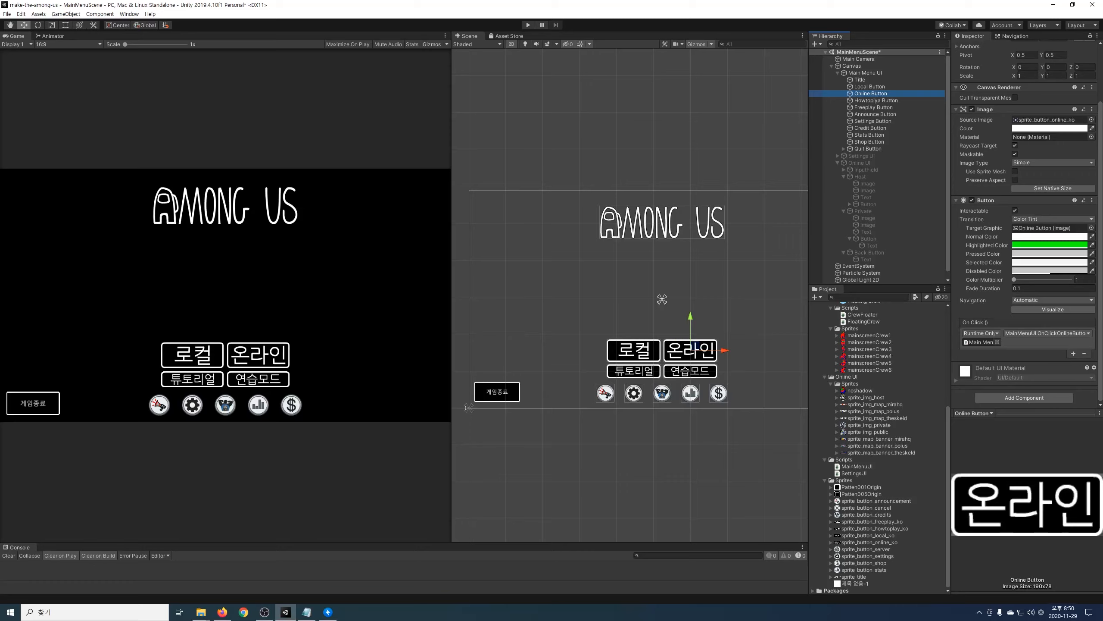
left_click(1074, 354)
left_click(1074, 355)
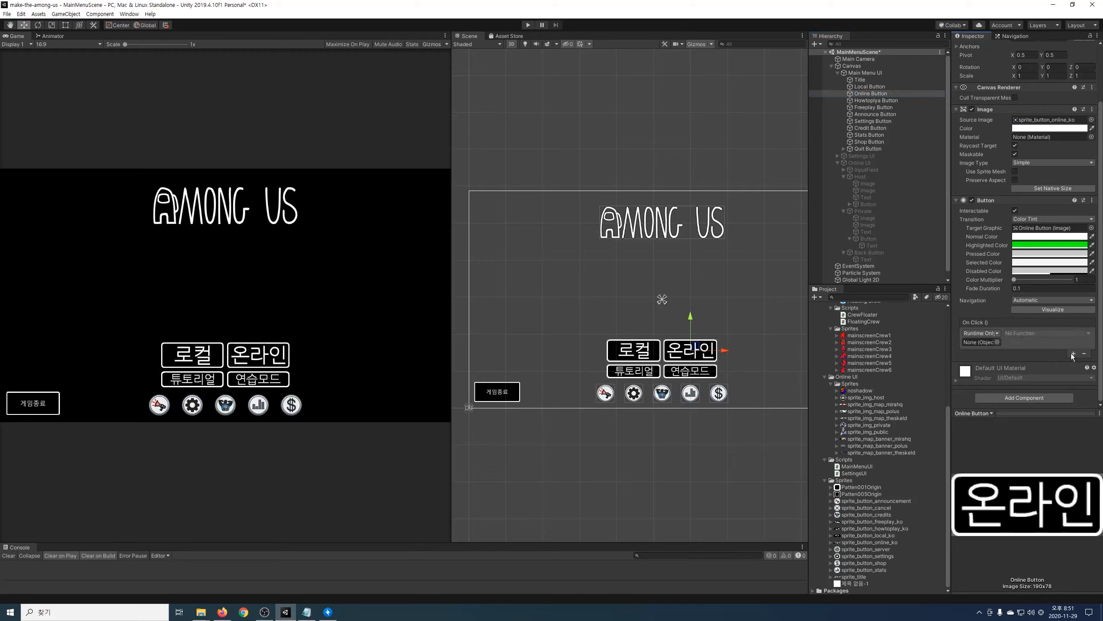
left_click(1073, 356)
left_click_drag(872, 73, 983, 343)
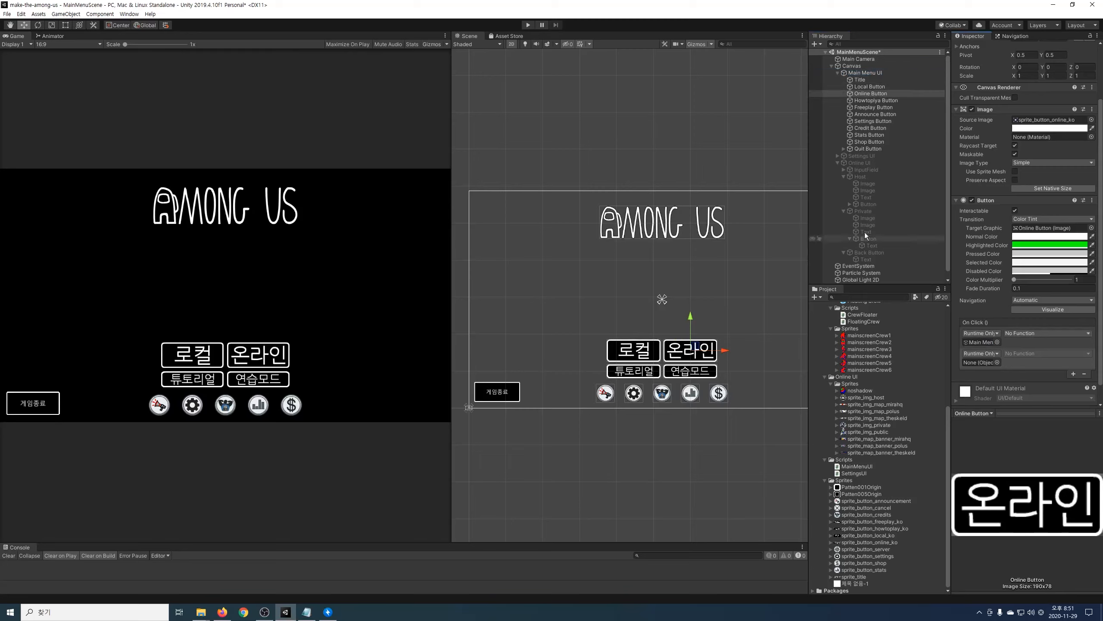
left_click_drag(858, 162, 977, 362)
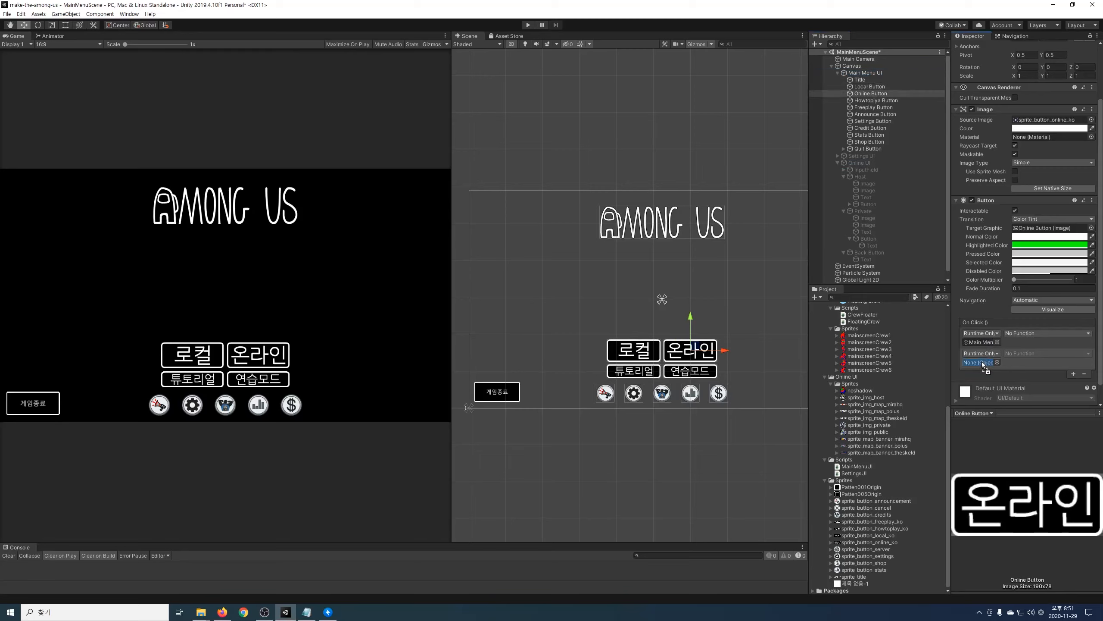
- Assign GameObject.SetActive to both Online Button click entries, unchecked for Main Menu UI and checked for Online UI
left_click(1014, 333)
mouse_move(1025, 355)
left_click(986, 421)
left_click(1027, 354)
mouse_move(1029, 376)
left_click(986, 442)
left_click(1006, 362)
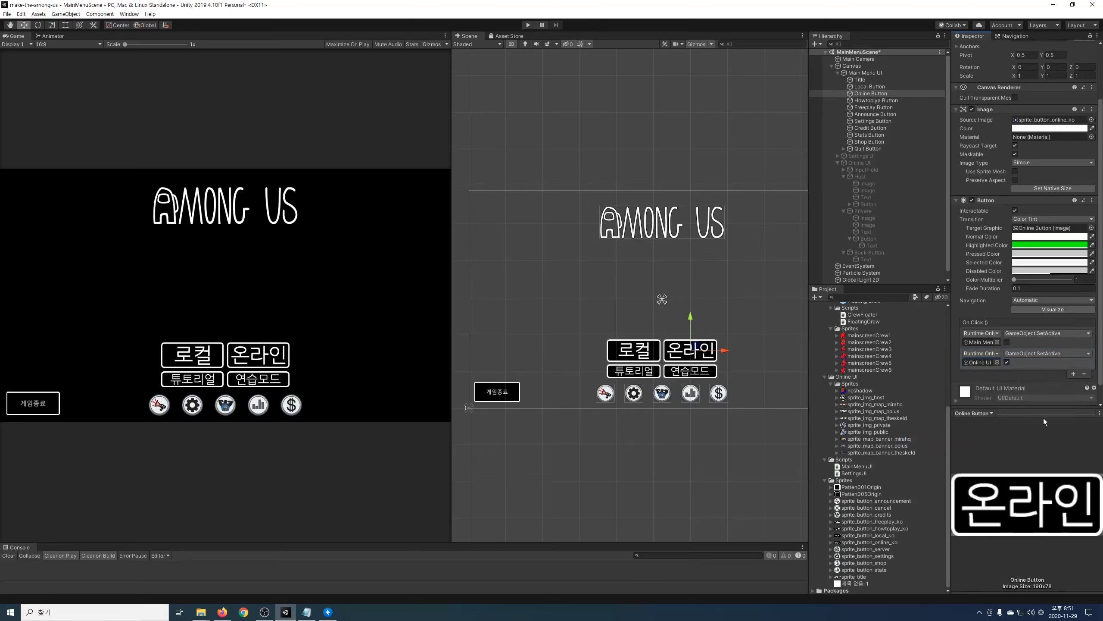
- Deactivate Main Menu UI and activate Online UI for editing
left_click(865, 73)
left_click(974, 48)
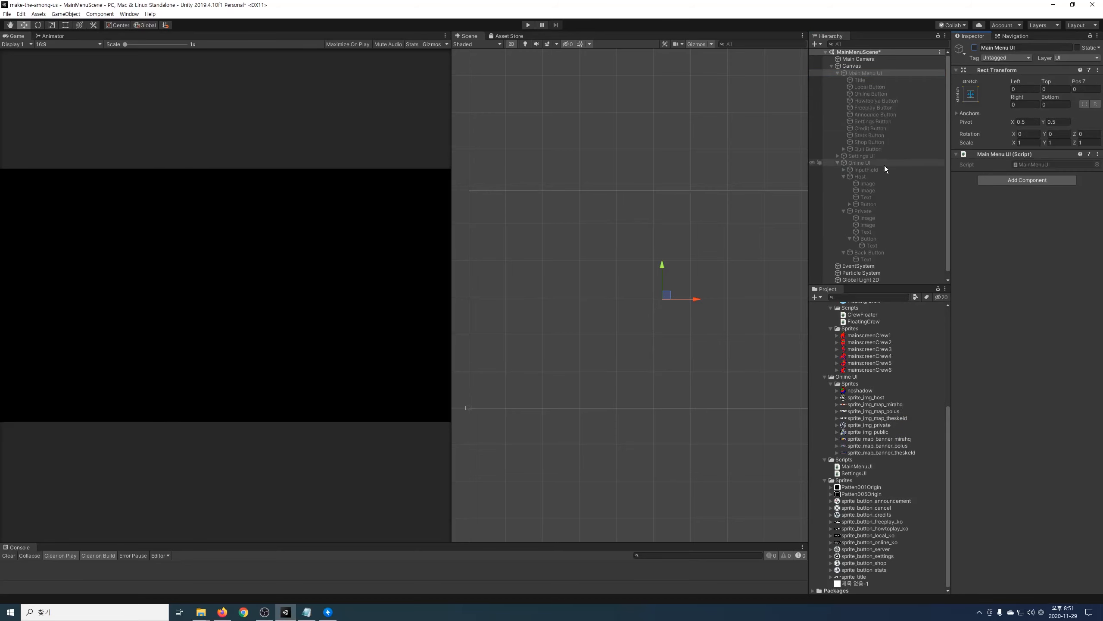
left_click(884, 163)
left_click(975, 47)
- Add two On Click entries to the Back Button that use GameObject.SetActive to activate Main Menu UI and deactivate Online UI
left_click(872, 252)
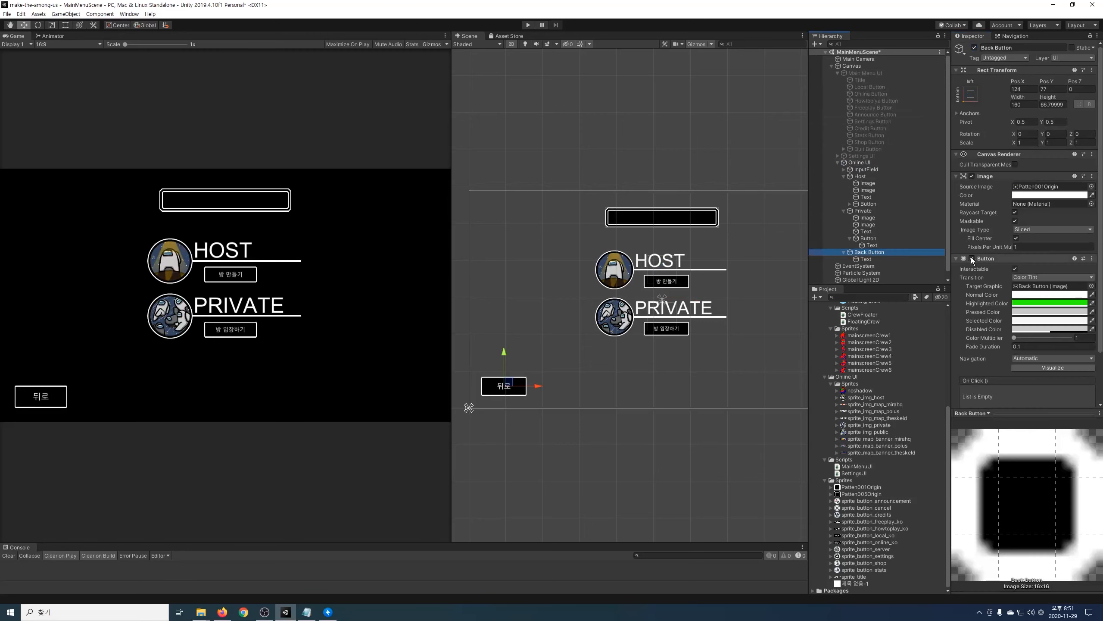
scroll(1043, 305, "down", 3)
left_click(1072, 353)
left_click(1073, 354)
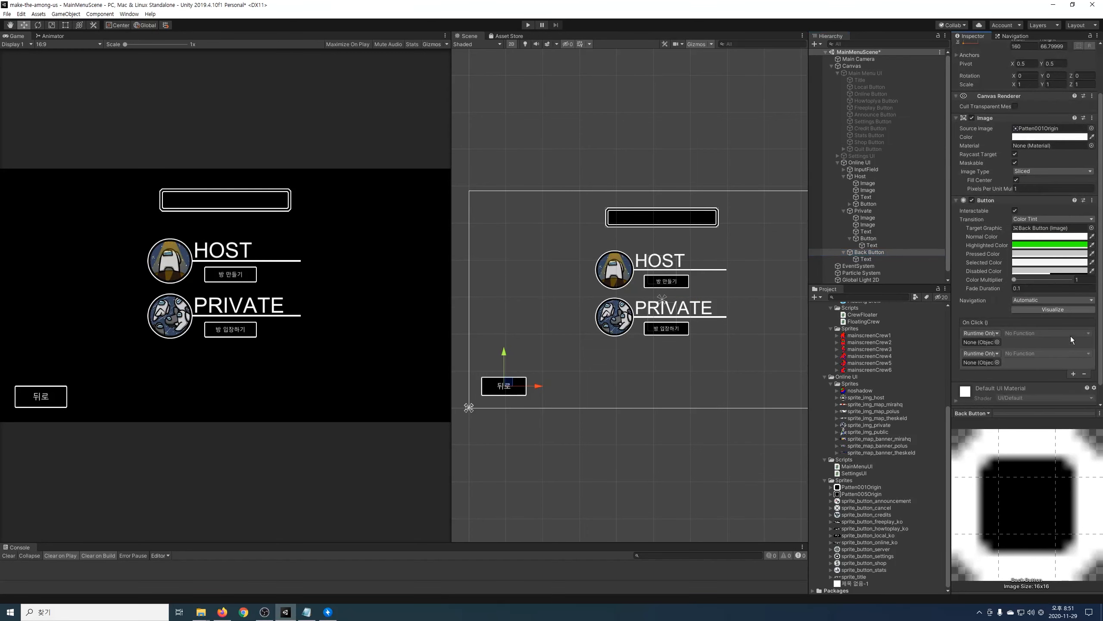
left_click(1029, 333)
mouse_move(1040, 356)
left_click(955, 422)
left_click(1047, 353)
mouse_move(1039, 375)
left_click(934, 442)
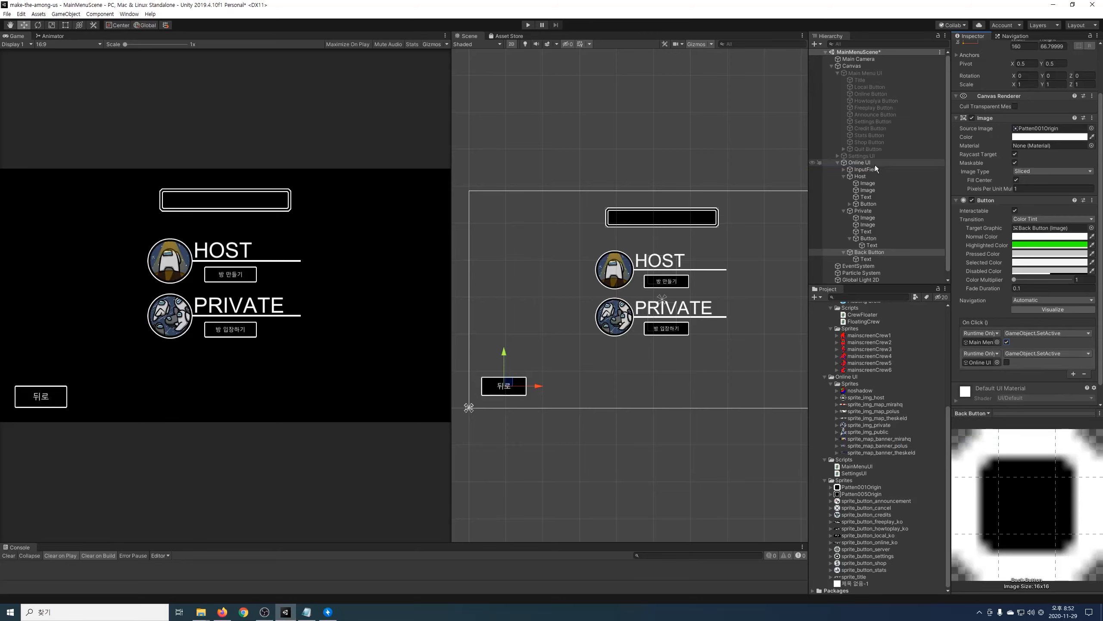
- Deactivate Online UI and reactivate Main Menu UI as the starting screen
left_click(875, 163)
left_click(974, 47)
left_click(862, 73)
left_click(974, 48)
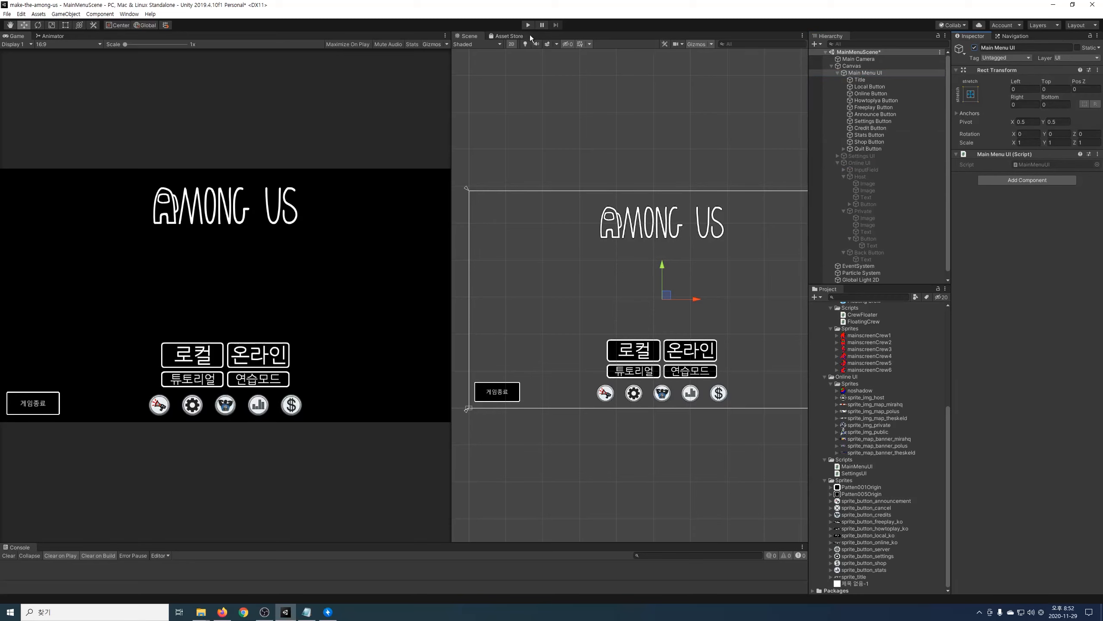
- Play the scene and test switching between the main menu and the online screen with the online and back buttons
left_click(528, 25)
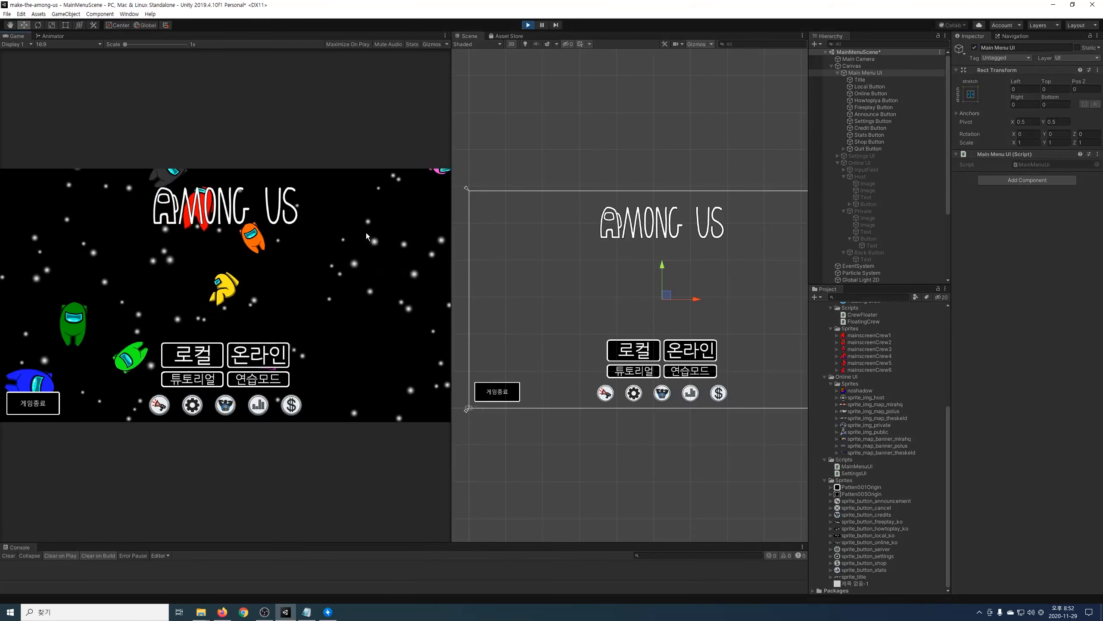
left_click(278, 356)
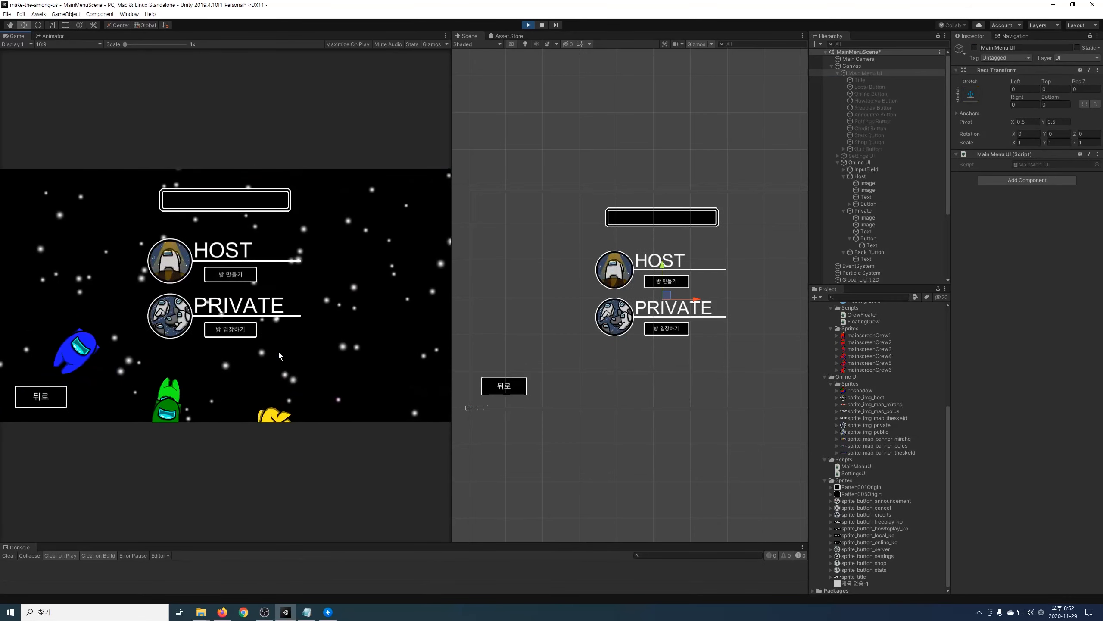
left_click(33, 403)
left_click(256, 357)
left_click(34, 390)
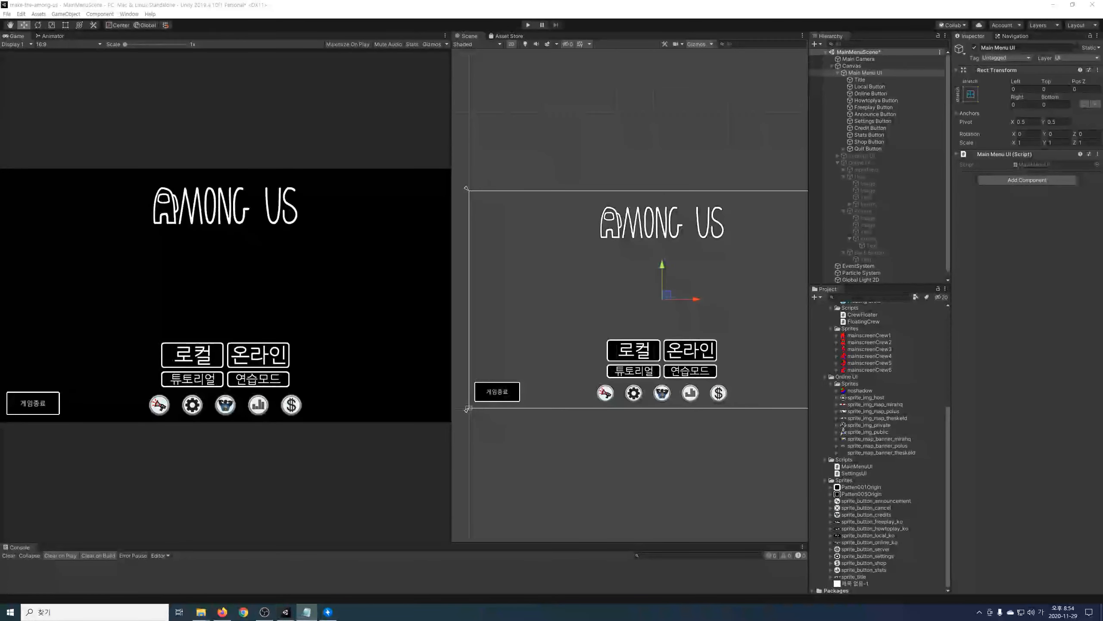
- Deactivate Main Menu UI and collapse the Online UI and Main Menu UI groups in the hierarchy
left_click(976, 47)
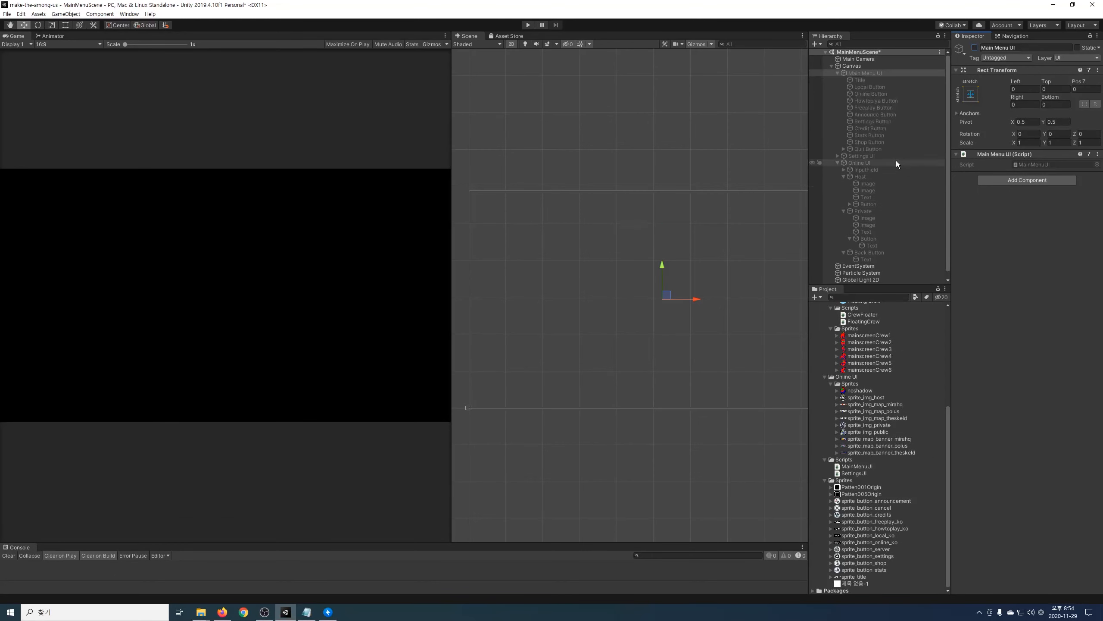
left_click(840, 162)
left_click(837, 162)
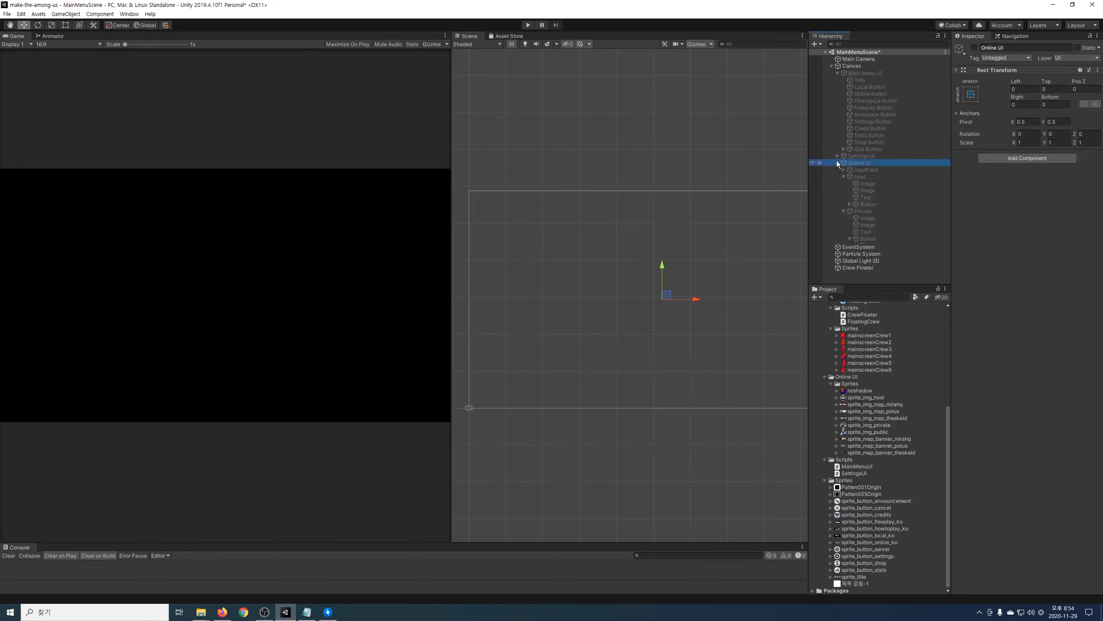
left_click(837, 73)
- Add a UI Image under the Canvas and name it Create Room UI
right_click(844, 66)
mouse_move(896, 214)
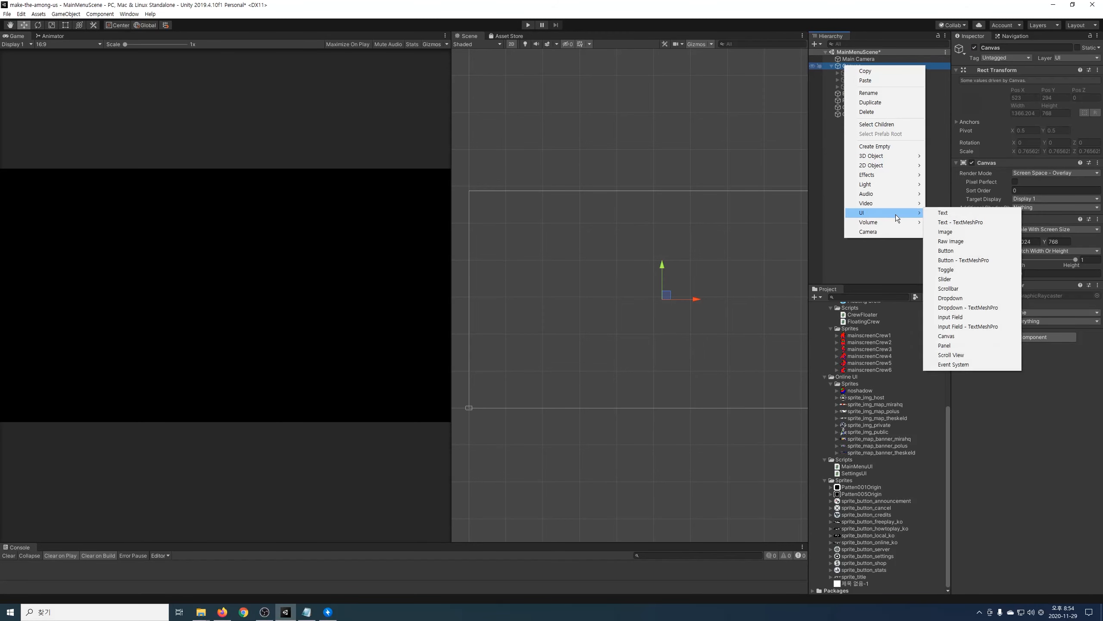
left_click(945, 231)
type("Create Room UI")
key("Return")
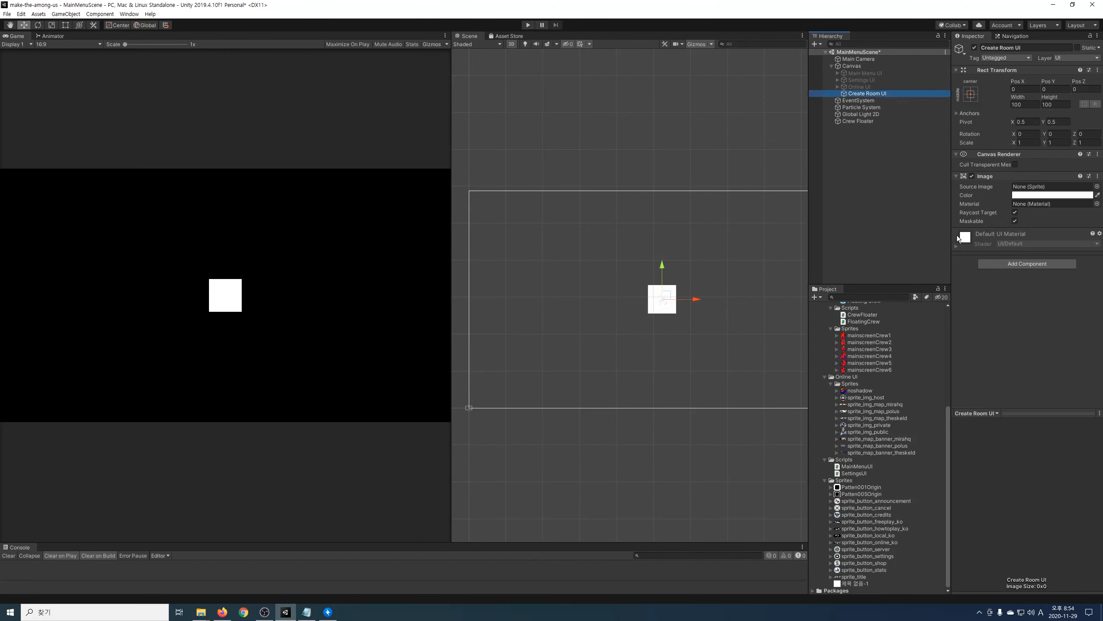
- Stretch the Create Room UI anchors in both directions and set its left, top, right and bottom offsets to 0
left_click(970, 94)
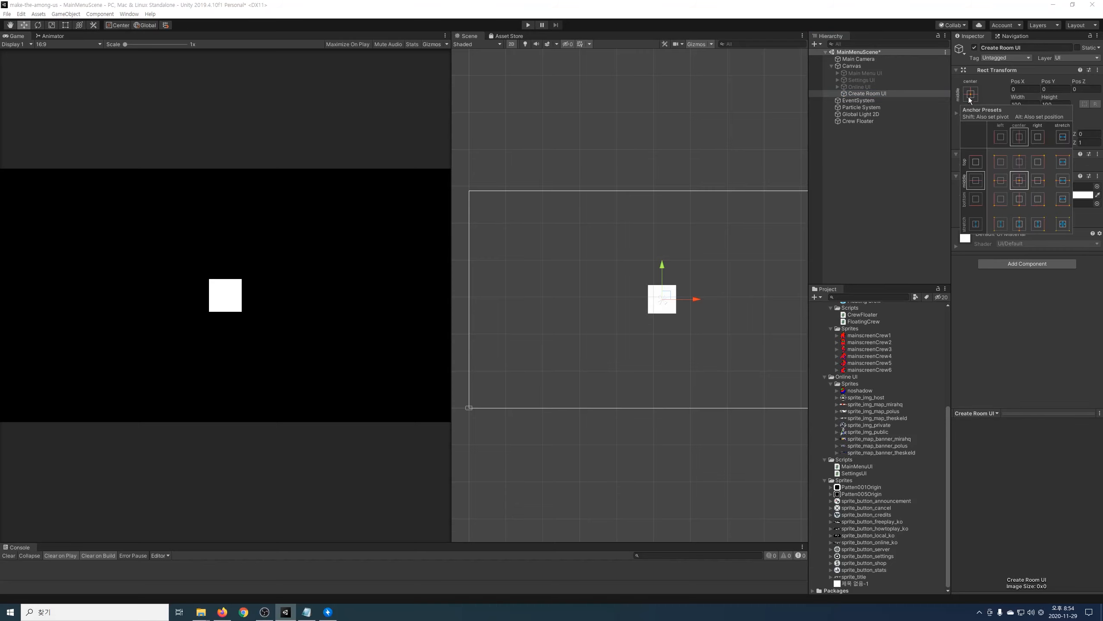
left_click(1063, 224)
left_click(1008, 89)
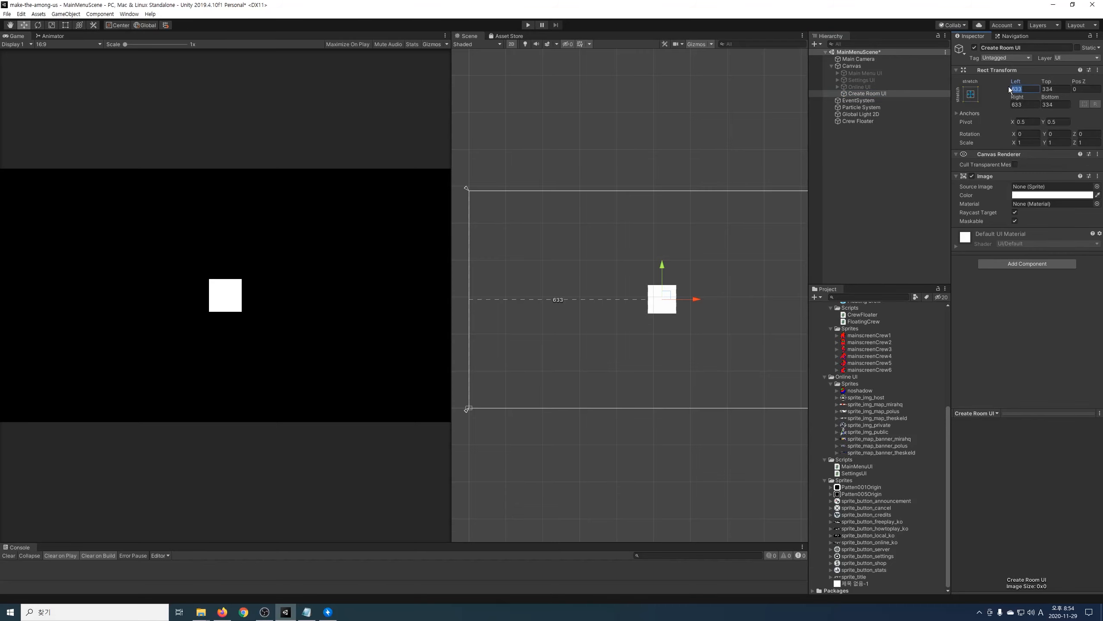
type("0")
key("Tab")
type("0")
key("Tab")
key("Tab")
type("0")
key("Tab")
type("0")
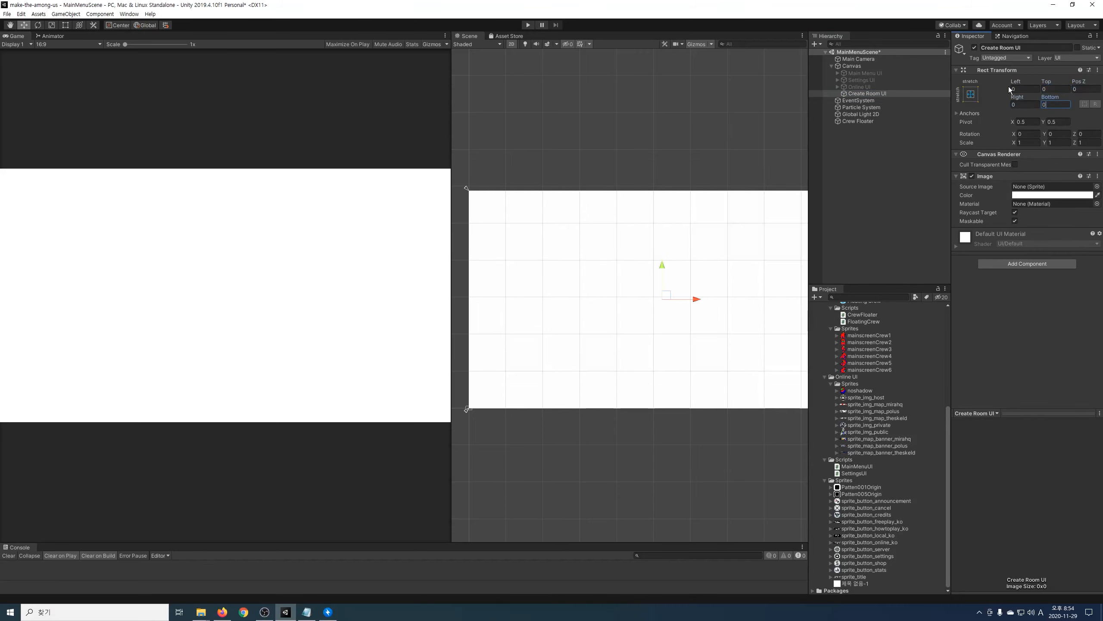
- Set the Create Room UI image color to black (000000)
left_click(1042, 195)
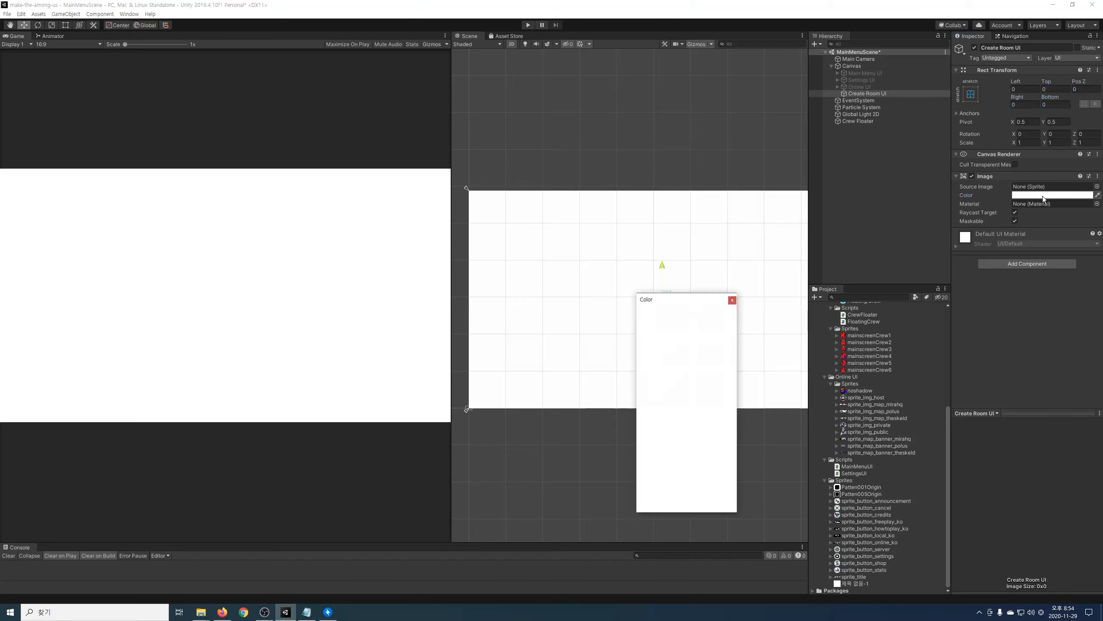
left_click_drag(701, 374, 651, 405)
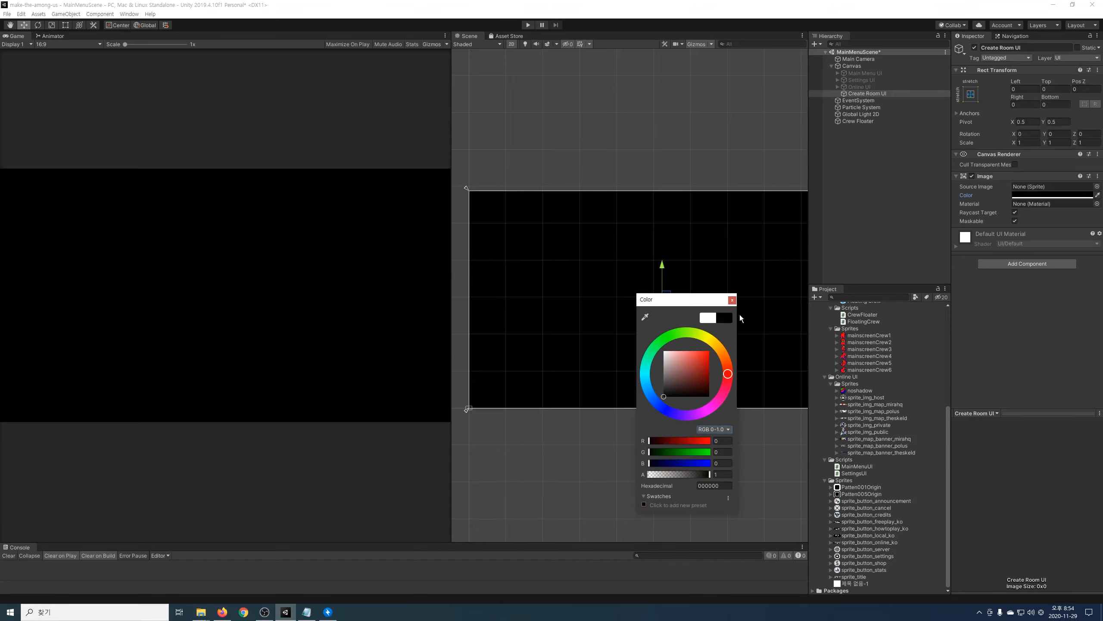
- Name the duplicated count group Max Player Count and add a UI Button under the Buttons object of Imposter Count
left_click(731, 299)
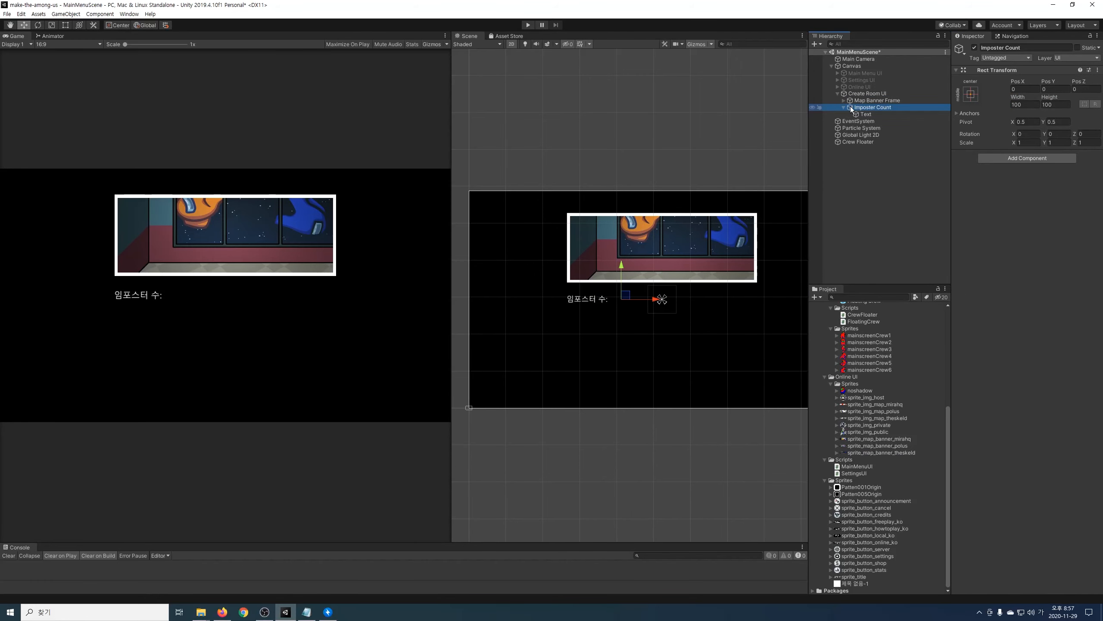
type("Count")
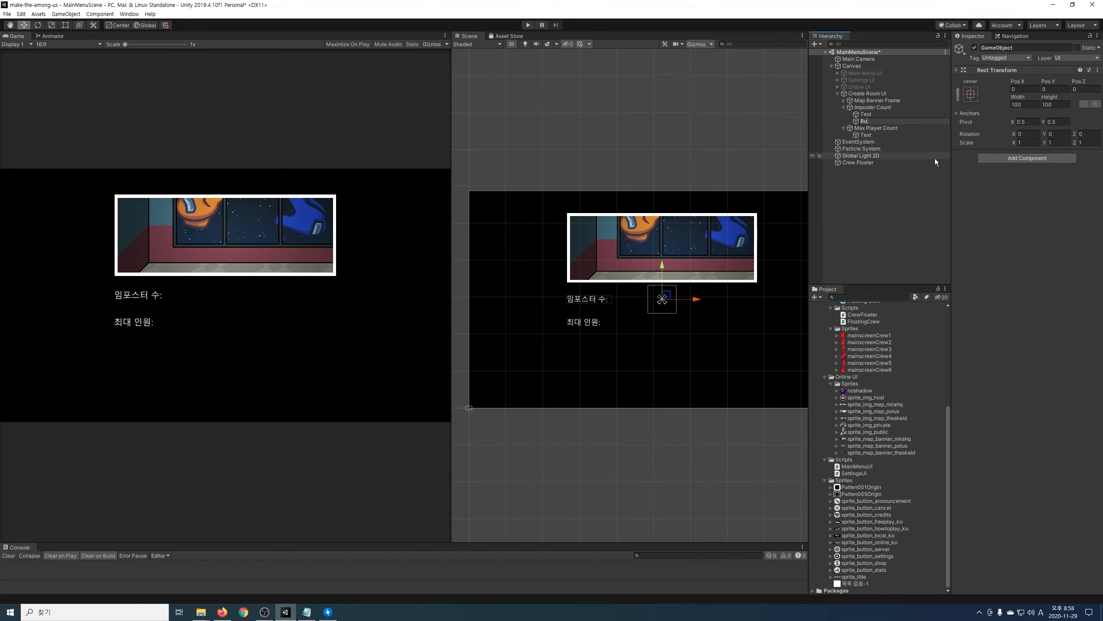
right_click(866, 120)
left_click(942, 250)
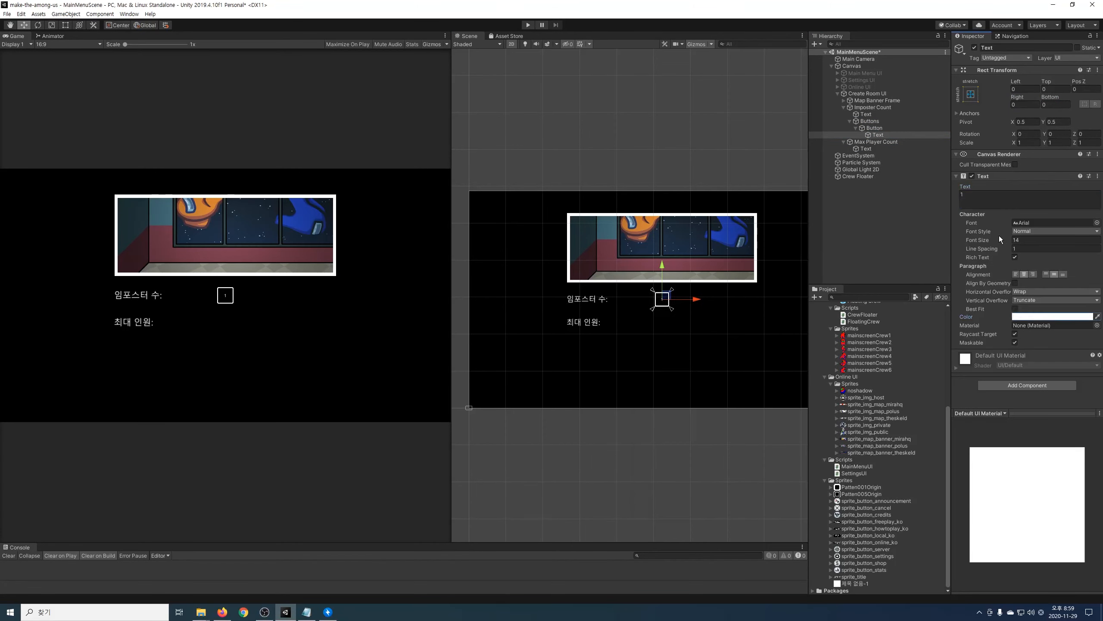
- Set the number text to font size 31 and reduce its button image's alpha to 0
left_click(1019, 241)
left_click(856, 130)
left_click(1034, 194)
left_click_drag(706, 474, 645, 474)
left_click(732, 301)
- Duplicate the transparent number button twice and label the copies 2 and 3
left_click(885, 131)
key("ctrl+d")
key("ctrl+d")
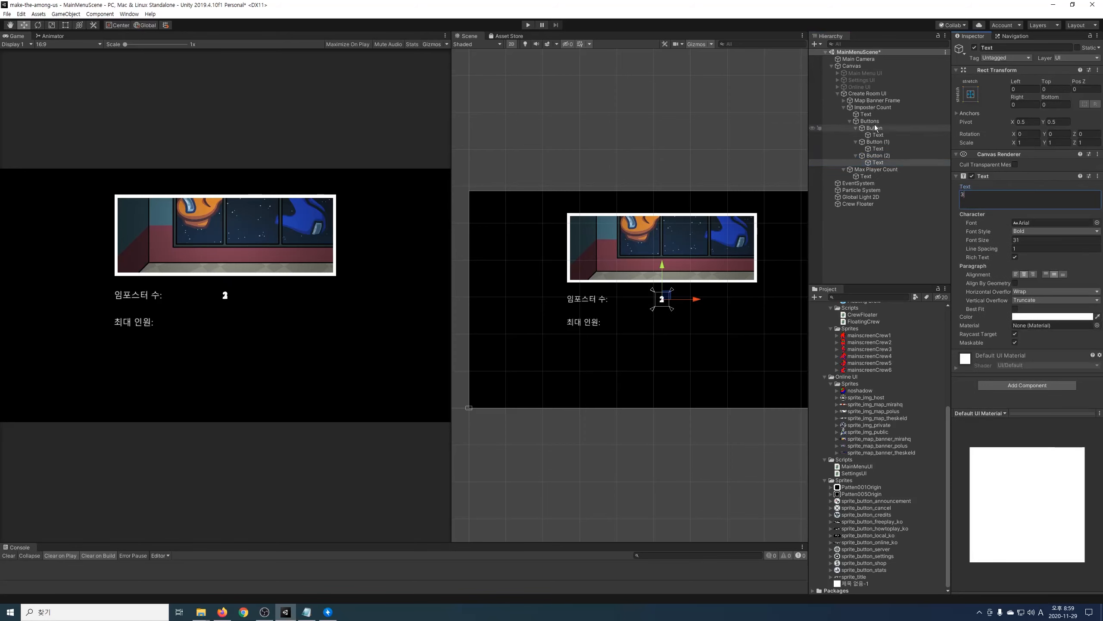
- Add a Horizontal Layout Group to the Imposter Count's Buttons object
left_click(874, 121)
right_click(876, 121)
left_click(1005, 160)
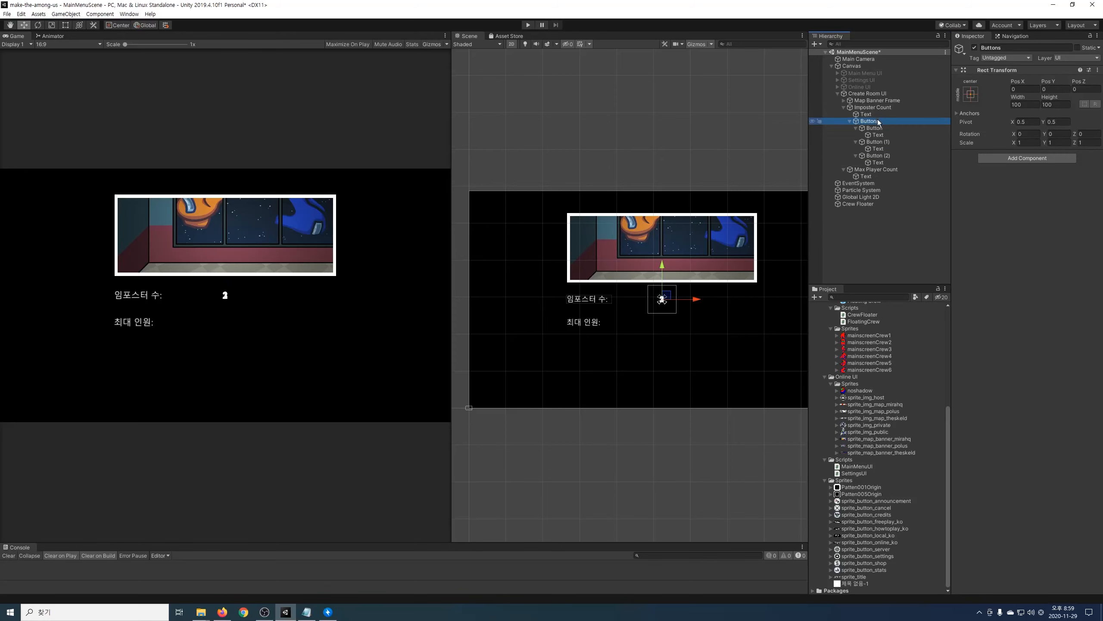
left_click(1001, 160)
type("hor")
key("Return")
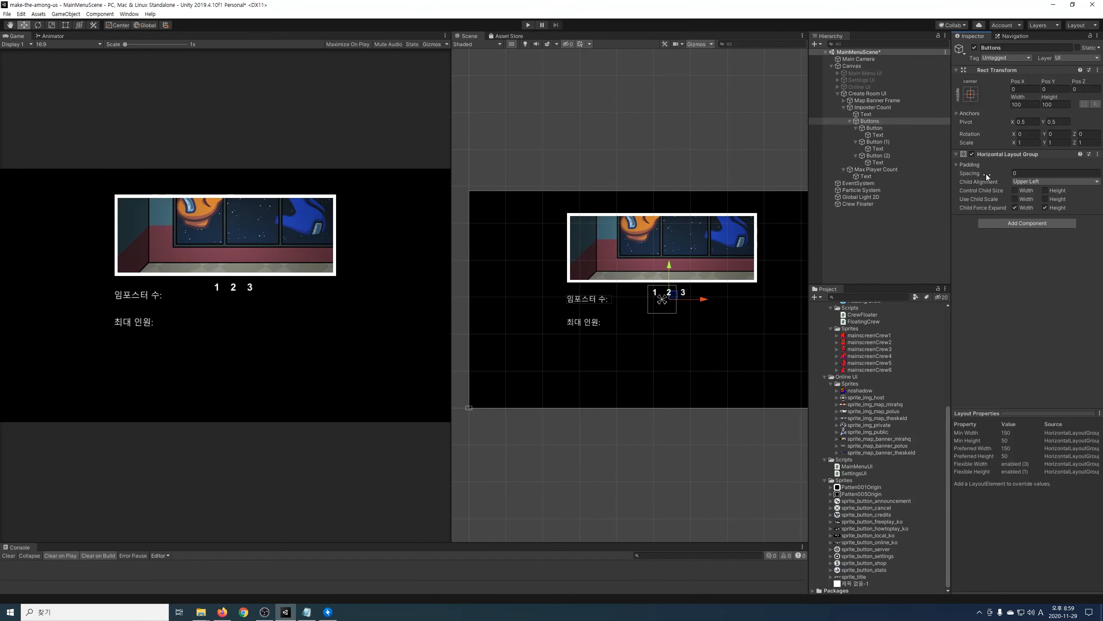
- Add a Content Size Fitter to Buttons with both fits on Min Size, and set the layout spacing to 61.53
left_click(1026, 223)
type("cont")
key("Return")
left_click(1022, 238)
left_click(1032, 258)
left_click(1035, 247)
left_click(1034, 266)
left_click_drag(1008, 181, 798, 202)
- Duplicate the Buttons group, move the copy into Max Player Count and set its Pos Y to 0
left_click(849, 121)
key("ctrl+d")
left_click_drag(870, 127, 874, 135)
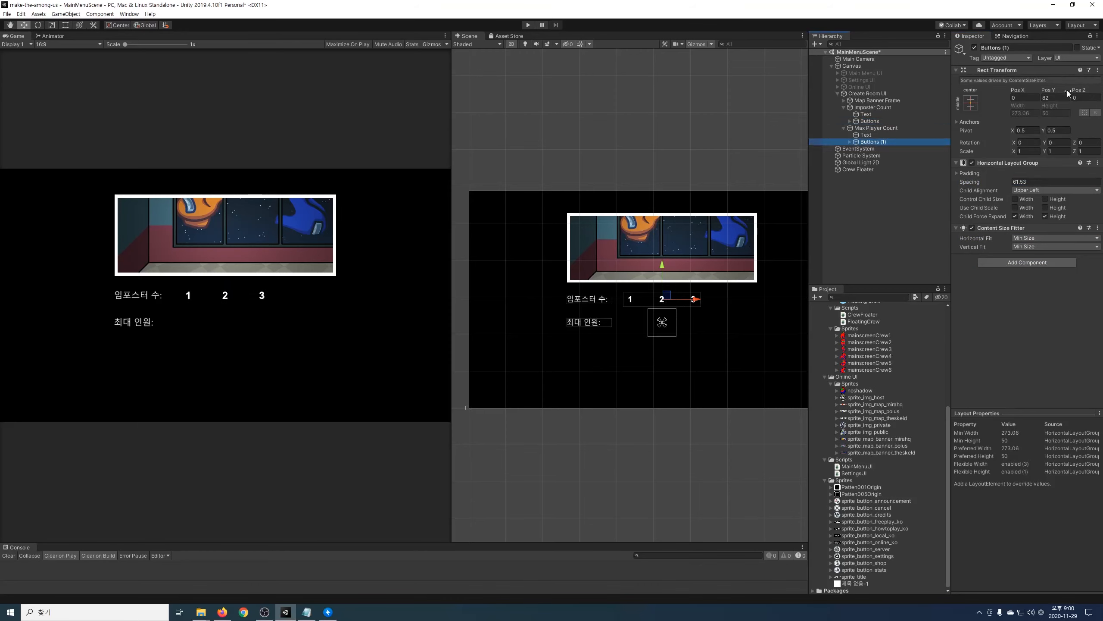
left_click(1057, 98)
type("0")
- Duplicate the last button in the Max Player Count row four times to make seven buttons
left_click(876, 128)
left_click(849, 141)
left_click(886, 163)
key("ctrl+d")
key("ctrl+d")
key("ctrl+d")
key("ctrl+d")
- Tighten the spacing of the Max Player Count button row and shift the row horizontally to fit beside its label
left_click(881, 142)
left_click_drag(980, 181, 498, 196)
left_click_drag(697, 323, 720, 322)
- Change the texts of the seven Max Player Count buttons to the numbers 4 through 10
left_click(887, 148)
left_click(887, 190, "shift")
key("Right")
left_click(882, 156)
left_click(990, 200)
type("46")
left_click(881, 197)
left_click(990, 200)
type("7")
left_click(881, 211)
left_click(990, 200)
type("8")
left_click(882, 225)
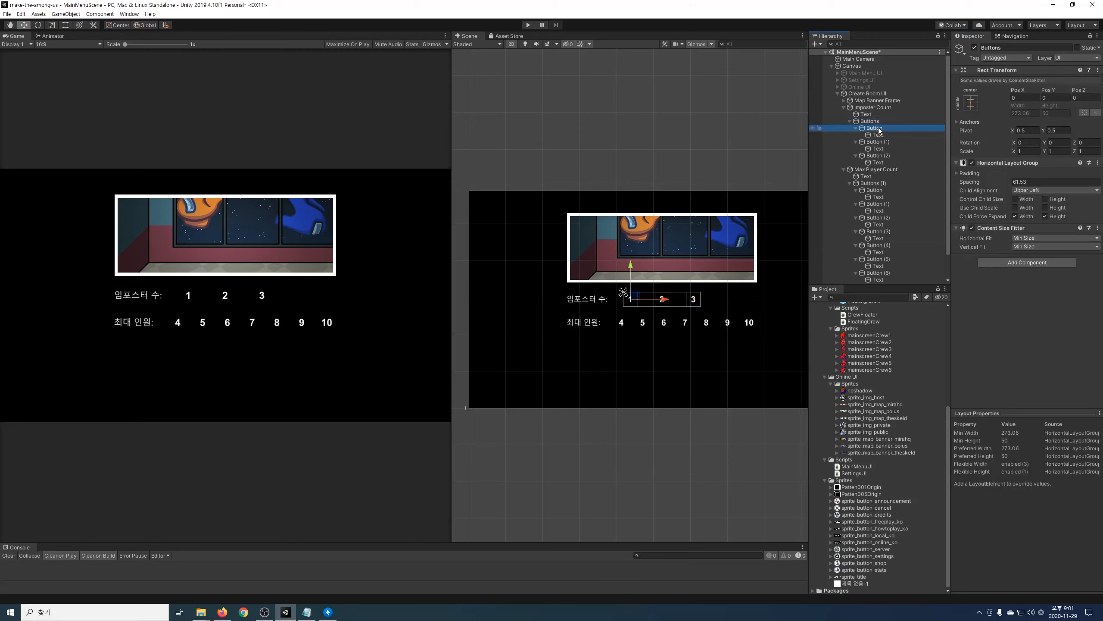
- Raise the image alpha of the imposter button 1 and the max player button 10 to show their outlines
scroll(886, 248, "down", 2)
left_click(885, 246, "ctrl")
left_click(1050, 204)
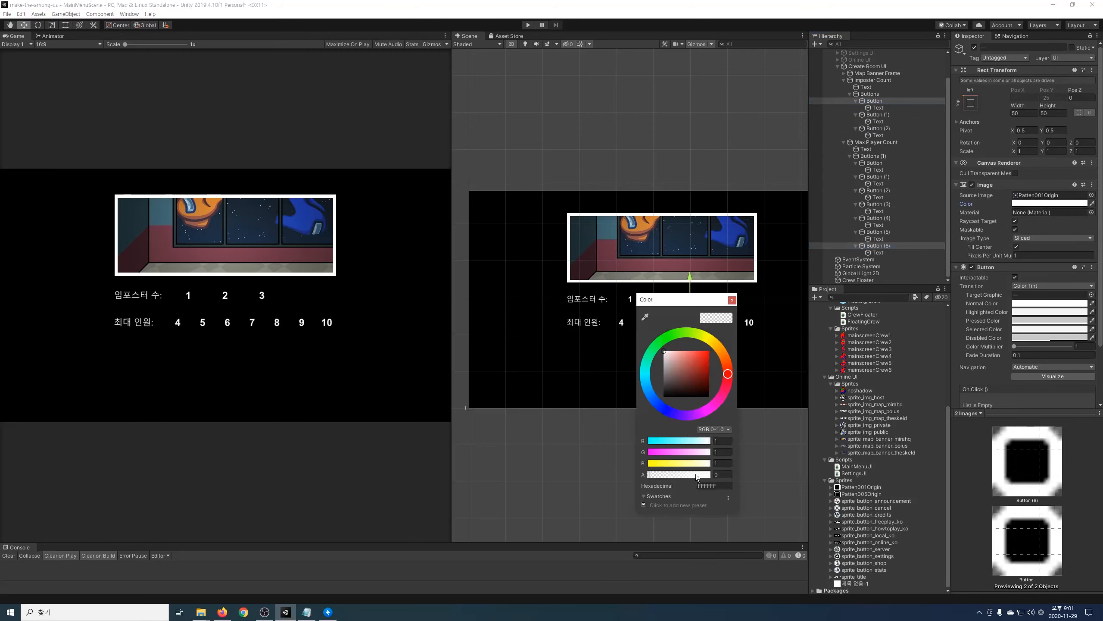
left_click_drag(664, 302, 830, 242)
left_click(860, 413)
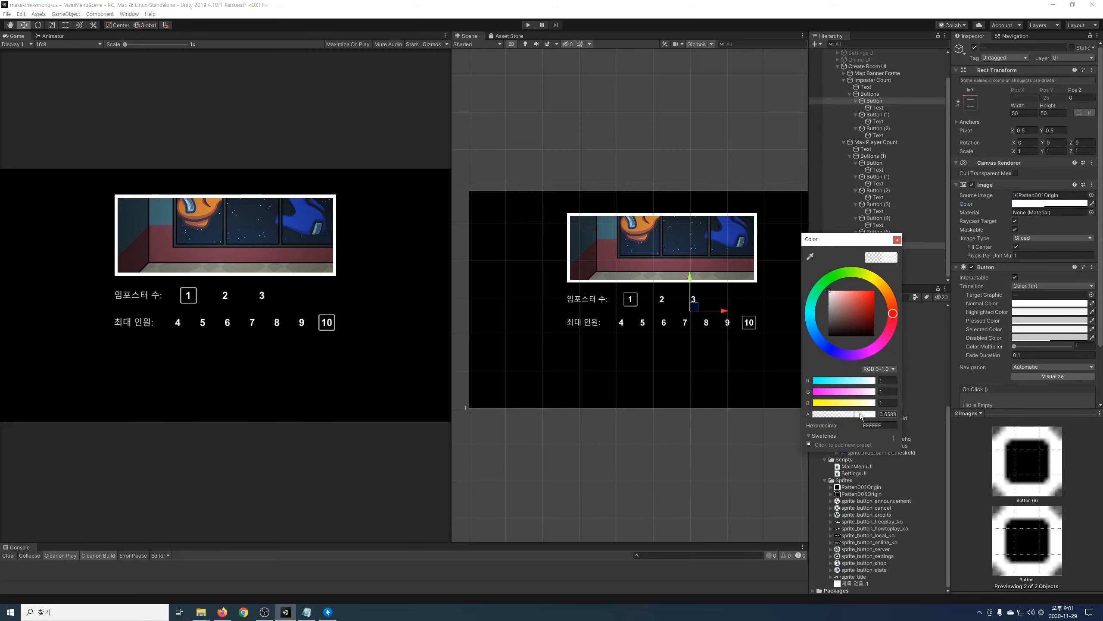
left_click(897, 240)
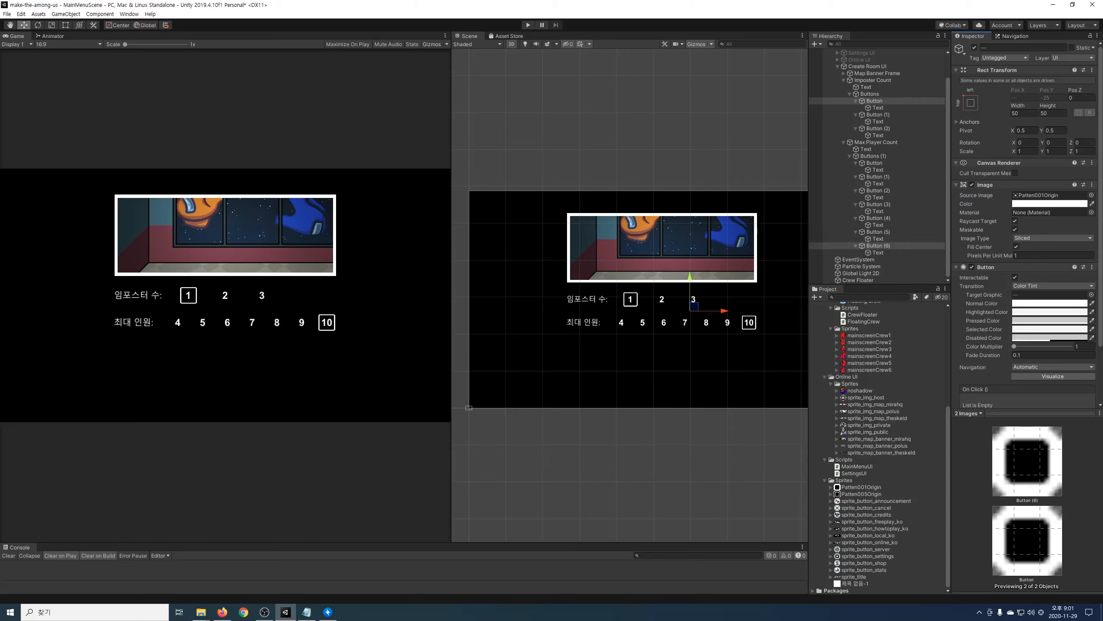
- Add a UI Image under Map Banner with the noshadow sprite as its source, at native size
left_click(843, 143)
left_click(844, 107)
left_click(844, 100)
right_click(881, 106)
left_click(994, 273)
left_click_drag(861, 390, 1058, 187)
left_click(1056, 255)
- Assign the M_Crew material to the crew image and set its player color to white
scroll(886, 348, "up", 3)
scroll(886, 349, "up", 3)
left_click_drag(847, 355, 1042, 204)
left_click(956, 281)
left_click(1084, 324)
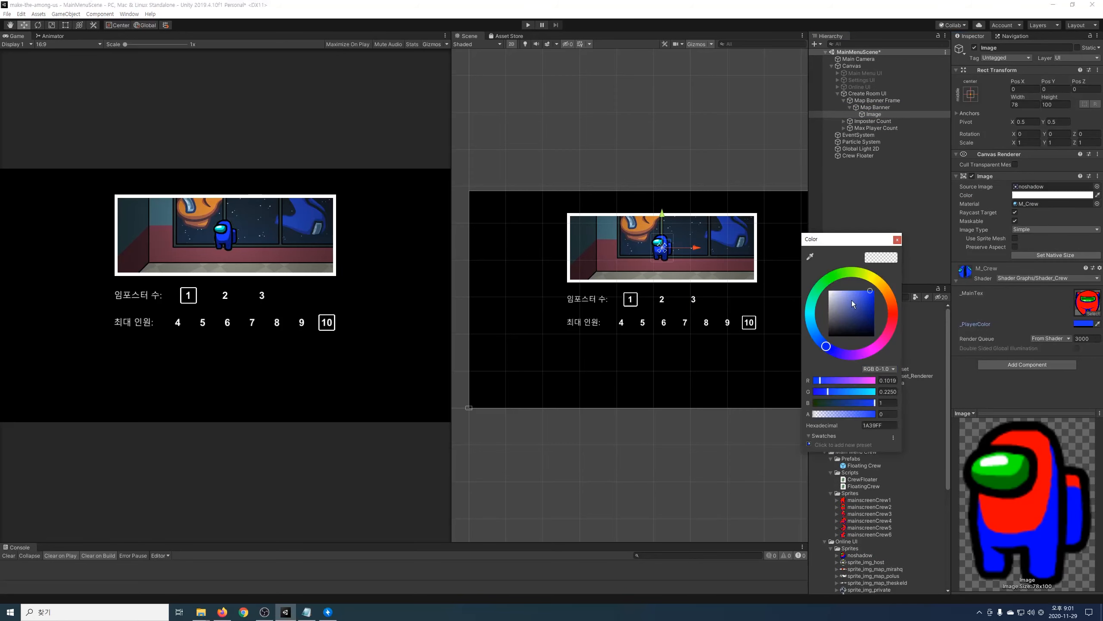
left_click_drag(871, 296, 828, 289)
left_click(897, 240)
- Create an empty object under Map Banner and make the crew image its child
left_click(877, 114)
right_click(883, 107)
left_click(925, 185)
left_click_drag(874, 114, 885, 121)
- Duplicate the crew image four times inside the empty object
left_click(873, 122)
key("ctrl+d")
key("ctrl+d")
key("ctrl+d")
key("ctrl+d")
- Add a Horizontal Layout Group to the parent object of the crew images
left_click(908, 115)
left_click(1037, 160)
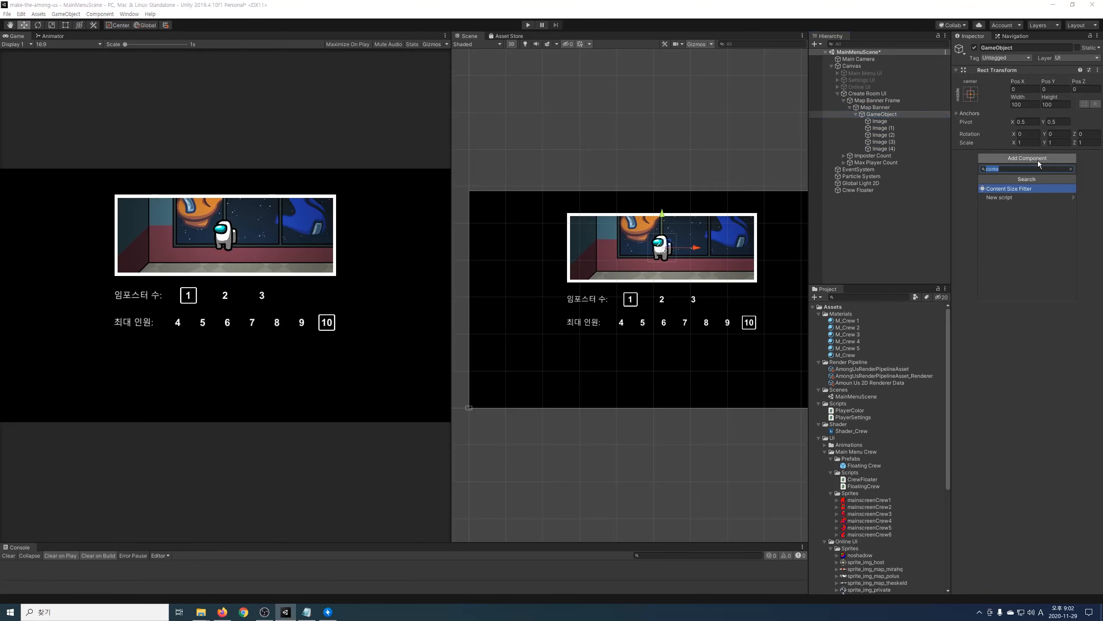
type("hori")
key("Return")
- Add a Content Size Fitter to the crew images' parent and set Horizontal Fit and Vertical Fit to Min Size
left_click(1042, 222)
type("conte")
key("Return")
left_click(1040, 239)
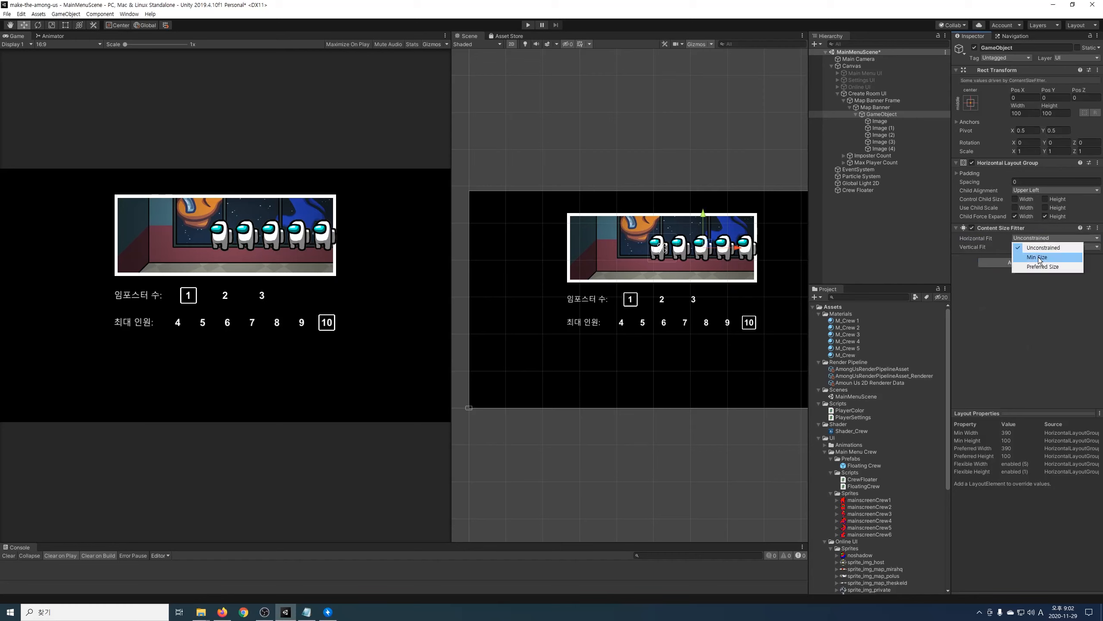
left_click(1039, 258)
left_click(1039, 247)
left_click(1038, 266)
- Duplicate the row of crew images and offset the two rows vertically within the map banner
left_click(856, 114)
key("ctrl+d")
left_click(877, 114)
mouse_move(661, 214)
left_mouse_down()
mouse_move(660, 200)
mouse_move(661, 230)
left_mouse_up()
left_click(885, 121)
- Adjust the layout spacing of both crew rows so the upper row spreads wider than the lower one
left_click(881, 115)
left_click_drag(971, 183, 1088, 176)
left_click(883, 121)
left_click_drag(1015, 178, 229, 207)
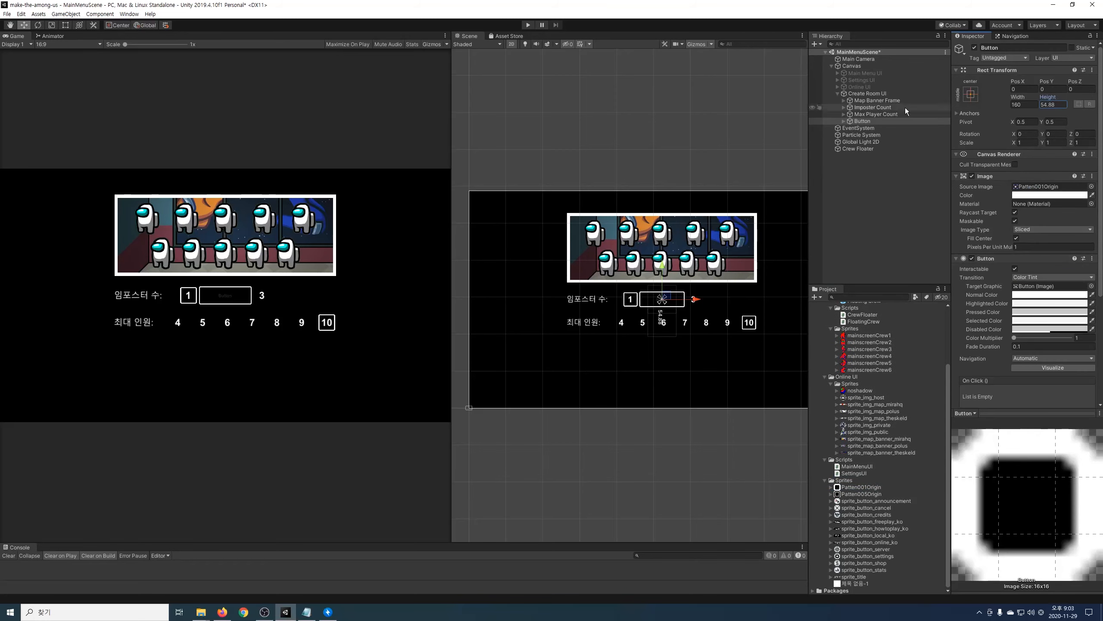
- Label the Cancel Button 취소 and anchor it to the bottom left of Create Room UI
left_click(866, 128)
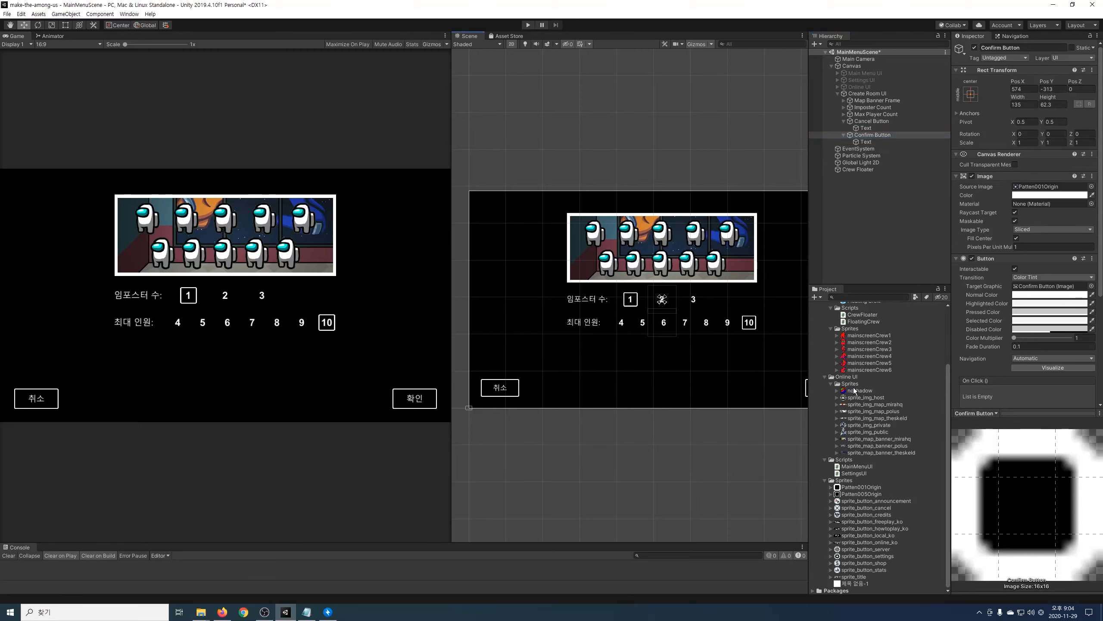
left_click(872, 120)
left_click(971, 94)
left_click(976, 198)
- Anchor the Confirm Button to the bottom right of Create Room UI
left_click(873, 135)
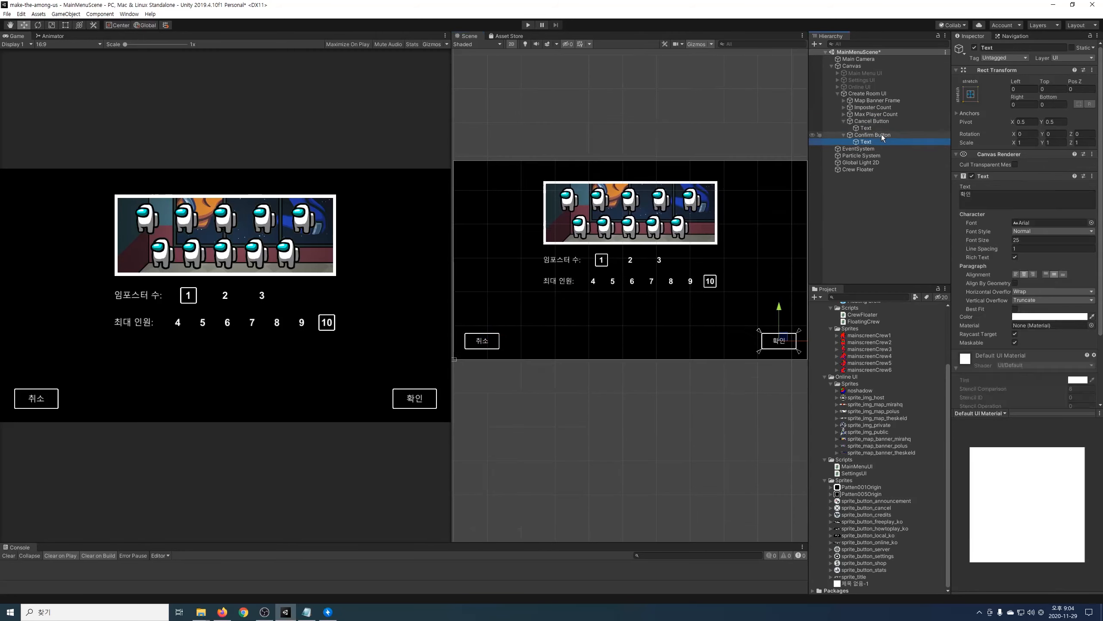
left_click(971, 94)
left_click(1038, 199)
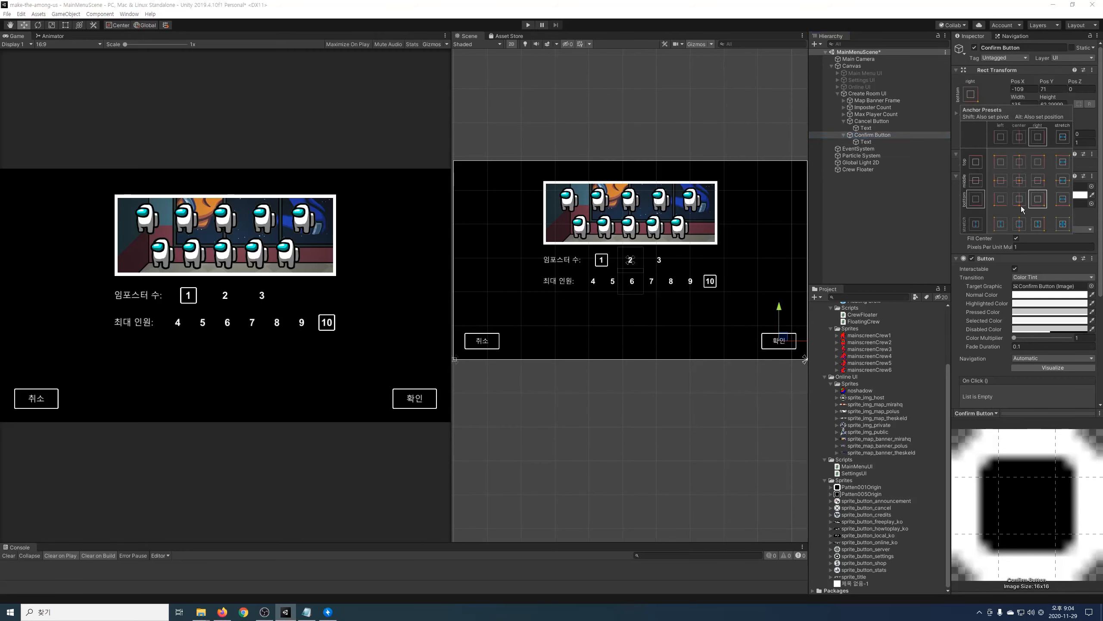
- Set the Highlighted Color of all count buttons plus the Cancel and Confirm buttons to green
left_click(875, 107)
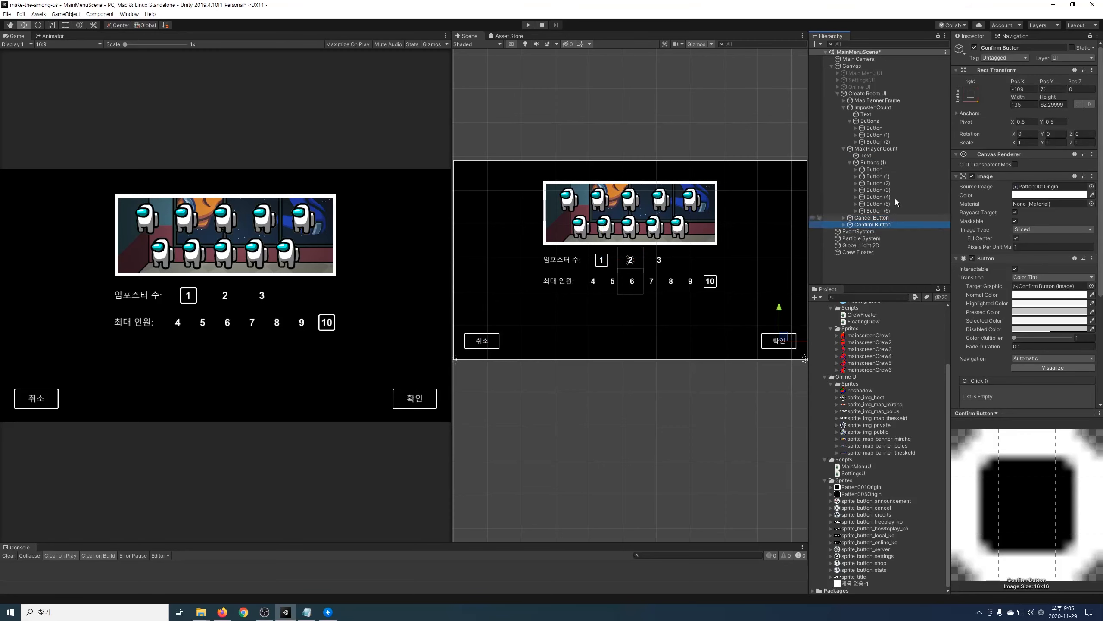
left_click(893, 128, "shift")
left_click(895, 155, "ctrl")
left_click(895, 149, "ctrl")
left_click(890, 164, "ctrl")
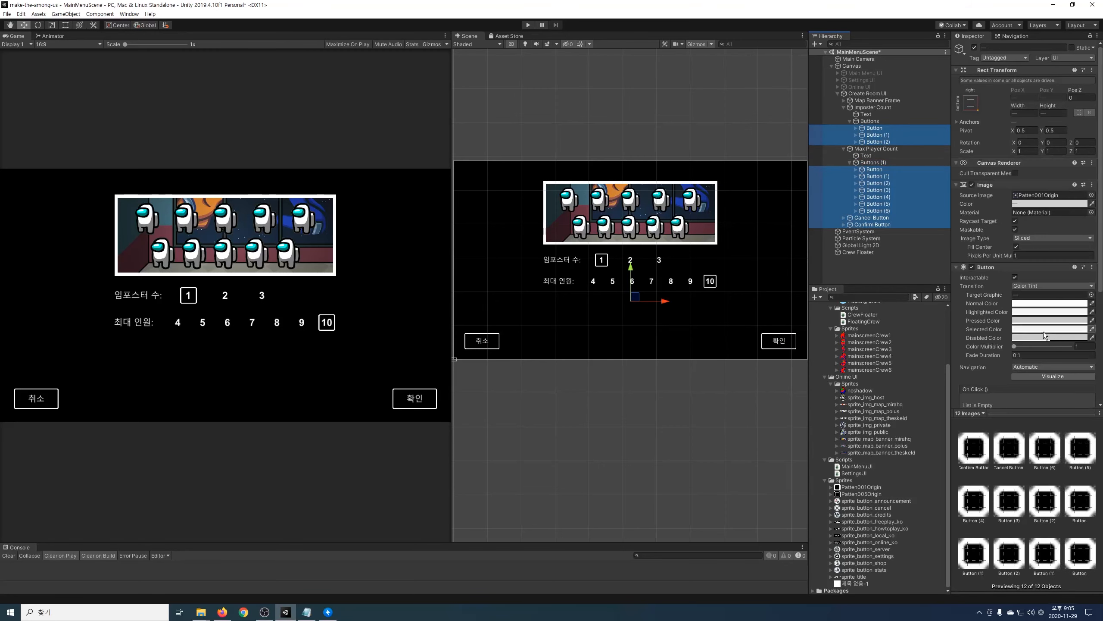
left_click(1049, 311)
left_click(838, 276)
left_click(872, 294)
left_click(896, 240)
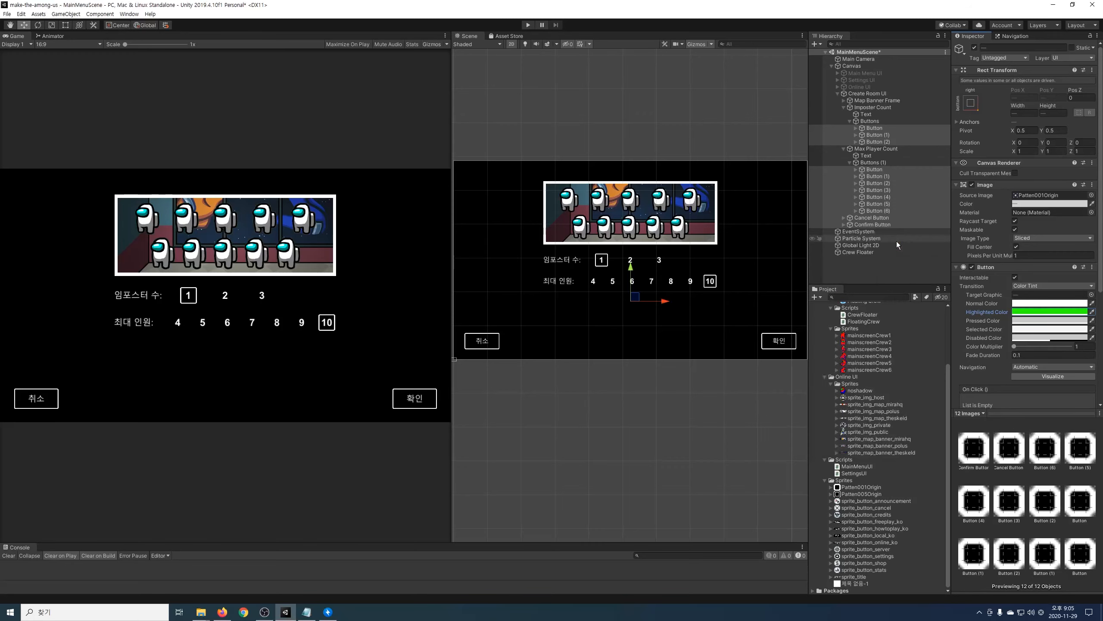
- Create a folder named Scripts inside the Online UI folder
left_click(950, 224)
type("Scripts")
key("Return")
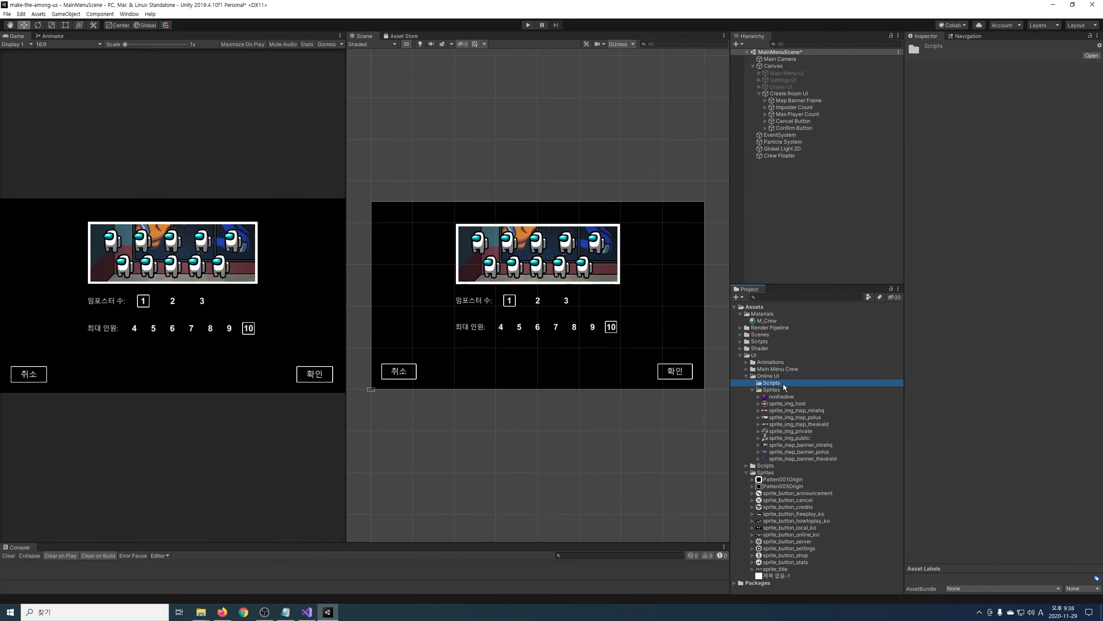
- Create a C# script named CreateRoomUI in the new Scripts folder and open it in Visual Studio
right_click(783, 385)
mouse_move(854, 391)
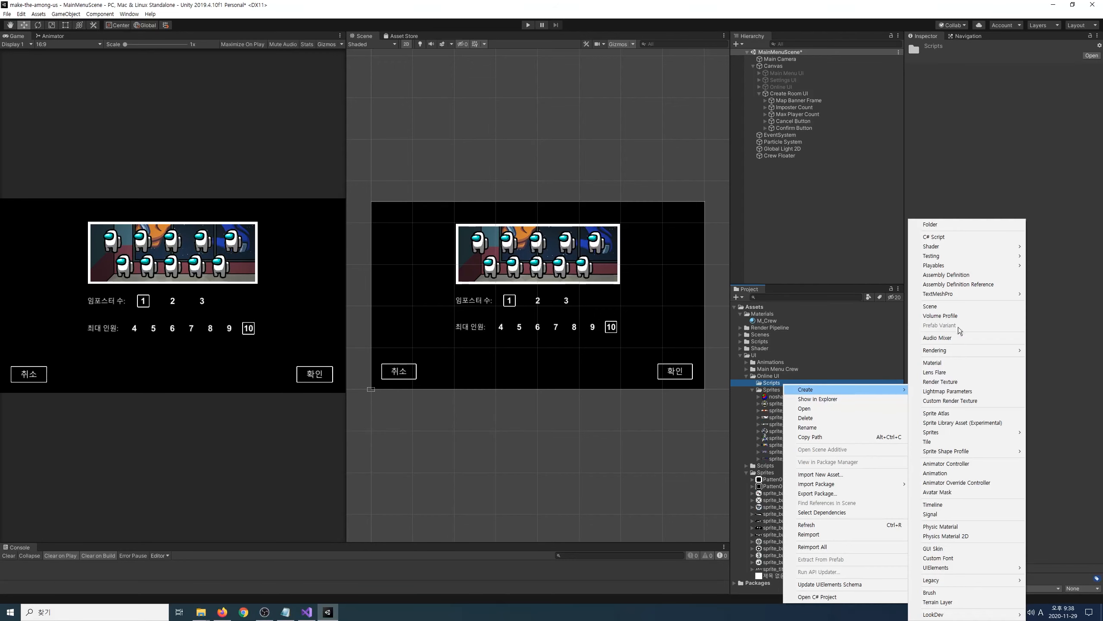
left_click(946, 239)
type("CreateRoomUI")
key("Return")
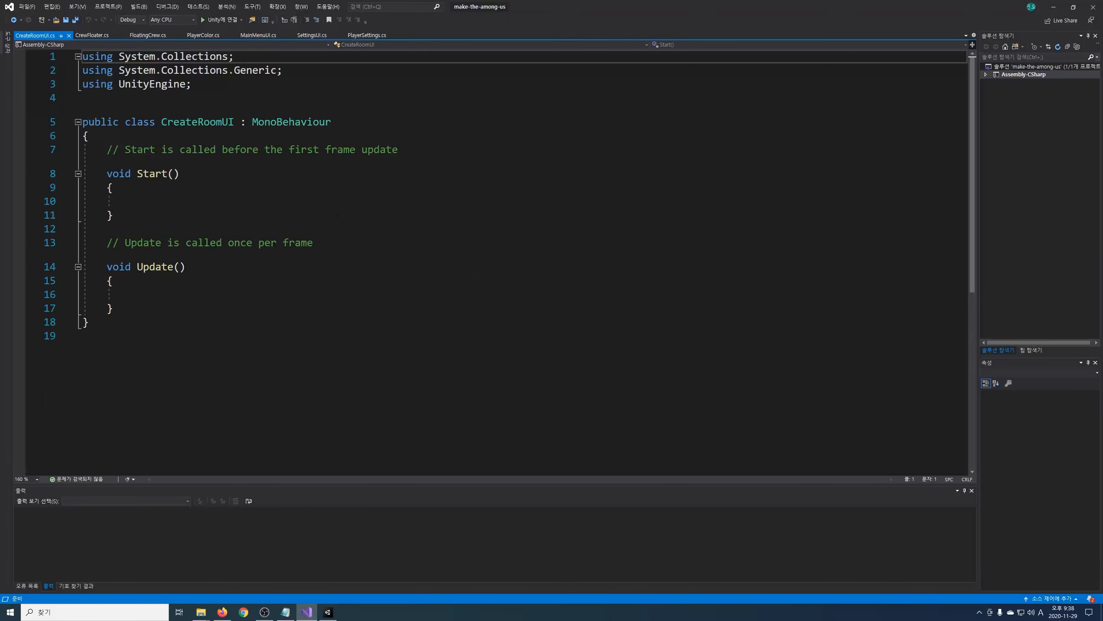
- Add a using directive for UnityEngine.UI to the CreateRoomUI script
left_click(311, 87)
key("ctrl+d")
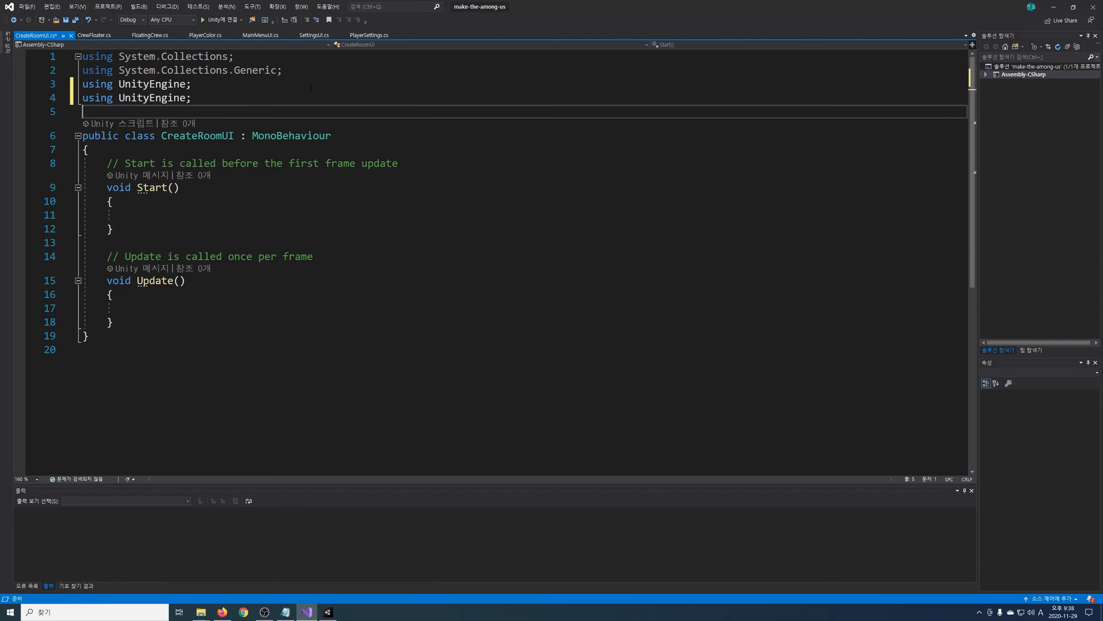
key("Left")
type(".UI")
left_click(463, 147)
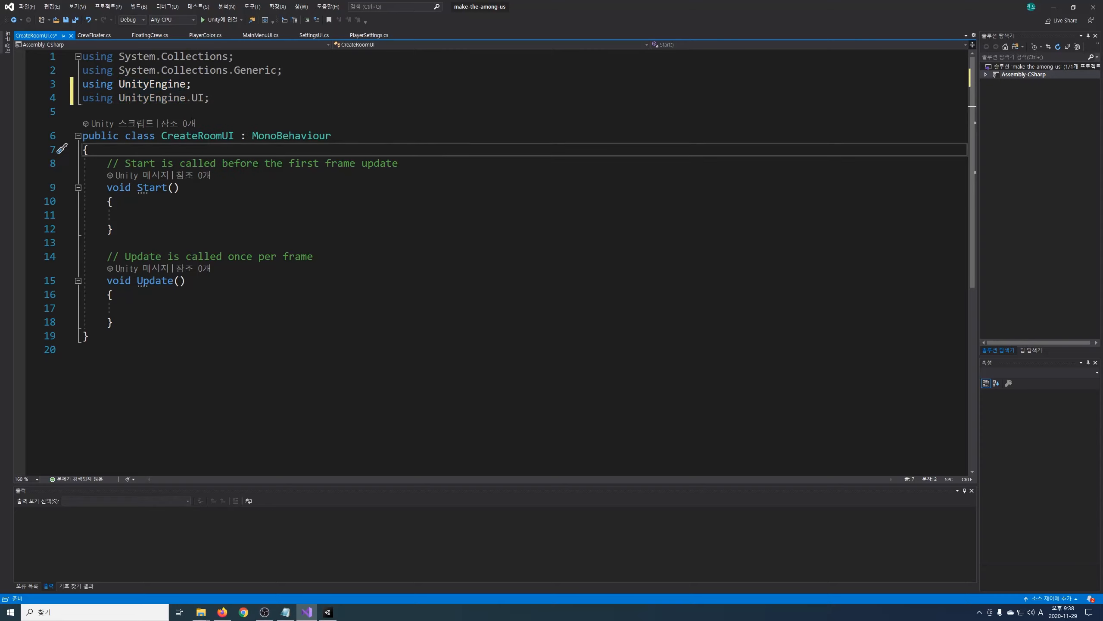
- Declare a public class CreateGameRoomData below the CreateRoomUI class
scroll(646, 292, "down", 4)
left_click(646, 292)
key("Return")
type("public class CreateGameRoomData")
key("Return")
type("{ P")
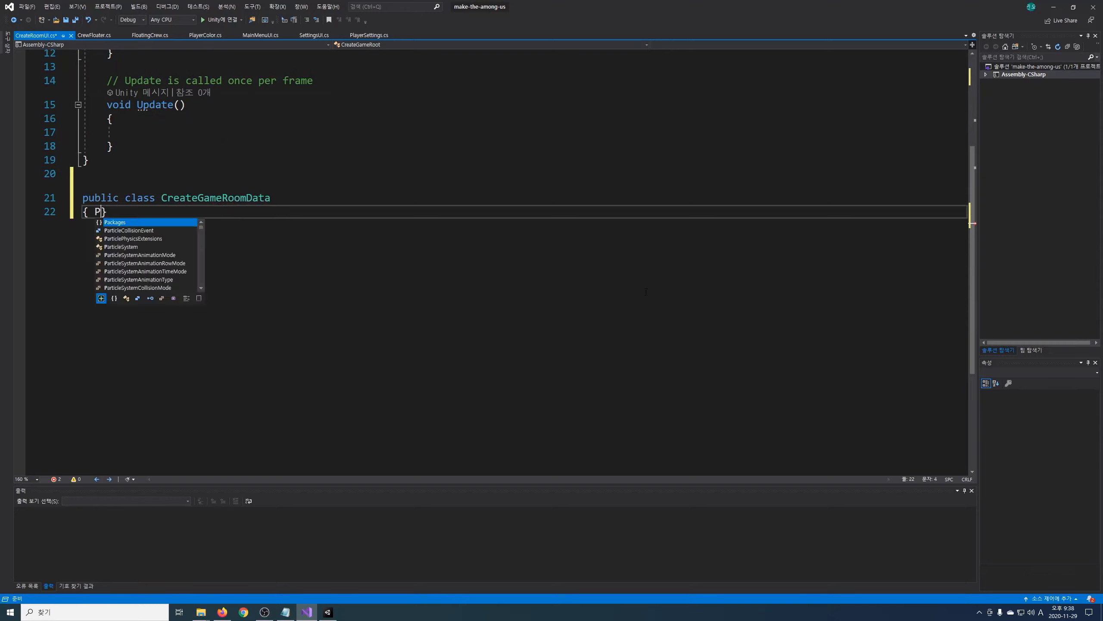
key("Return")
- Add the public int fields imposterCount and maxPlayerCount to CreateGameRoomData and save the script
type("public int impost")
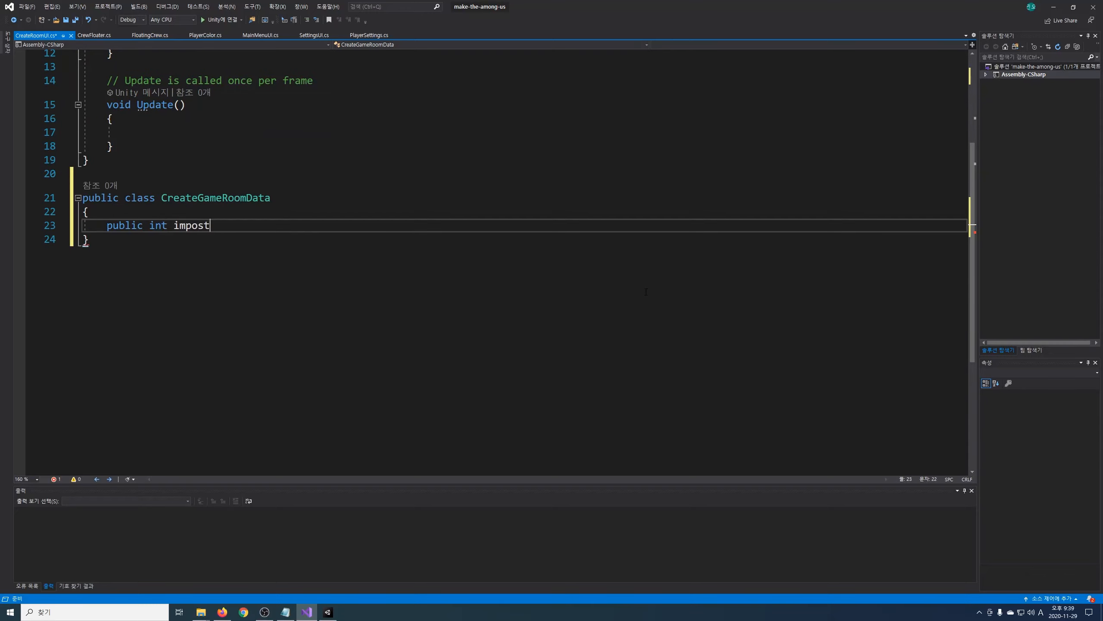
type("erCount;")
key("Return")
type("public int maxPlayerCount;")
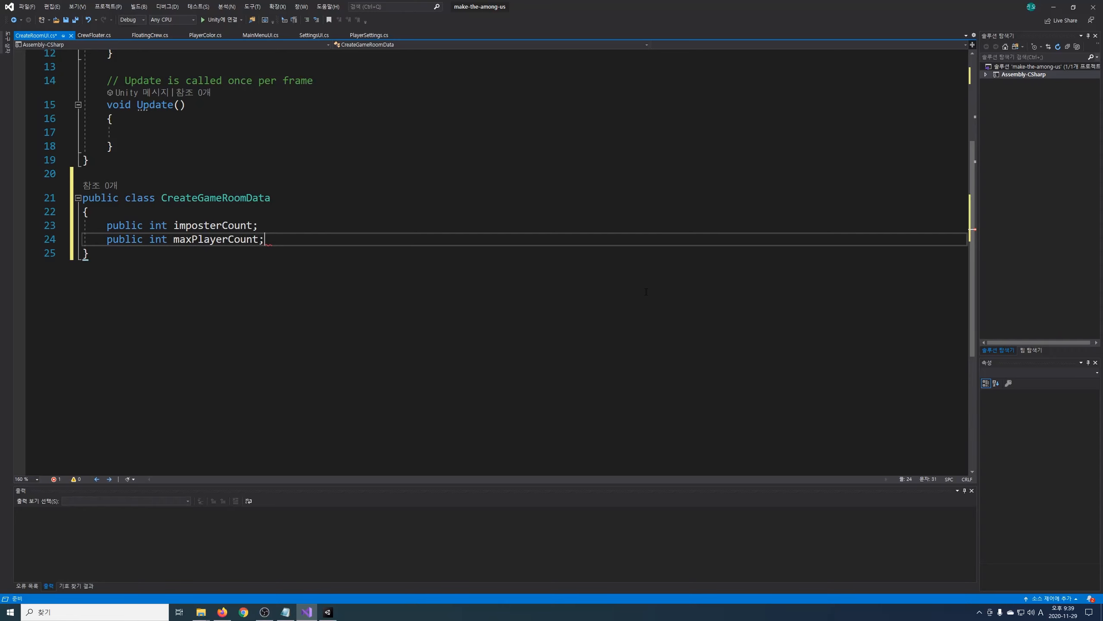
key("ctrl+s")
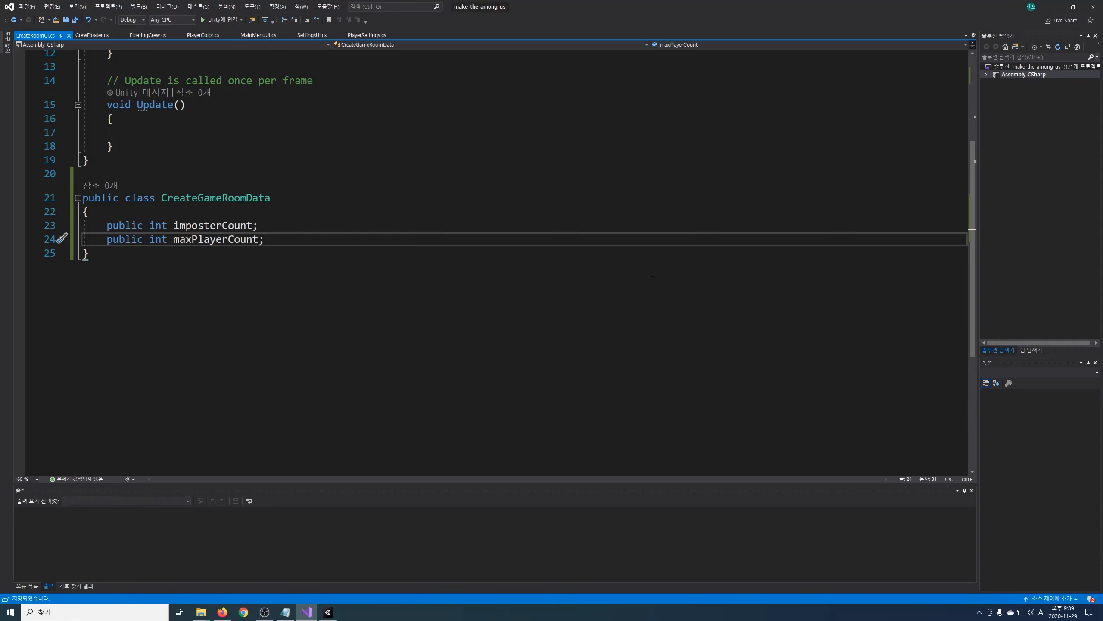
- Add a serialized private List<Image> field named crewImgs at the beginning of the CreateRoomUI class
scroll(638, 265, "up", 4)
scroll(632, 266, "down", 4)
scroll(620, 269, "up", 4)
left_click(337, 165)
left_click(340, 153)
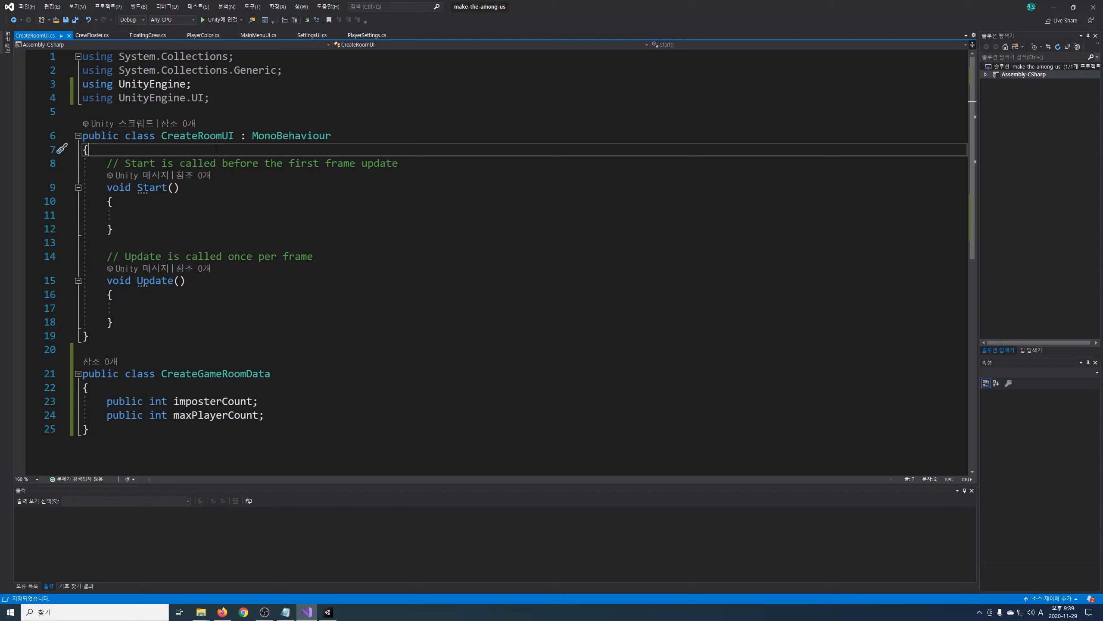
key("Return")
type("[SerializeField]")
key("Return")
type("private List<Image> crewImgs;")
key("Return")
key("Return")
- Add serialized private List<Button> fields named imposterCountButtons and maxPlayerCountButtons below crewImgs
type("[SerializeField]")
key("Return")
type("private List<Button> impostou")
key("BackSpace")
type("erCountButtons;")
key("Return")
key("Return")
type("[SerializeField]")
key("Return")
type("private List<Button> maxPlayerCountButtons;")
key("Return")
key("Return")
- Declare a private CreateGameRoomData field named roomData below the button lists
type("private ")
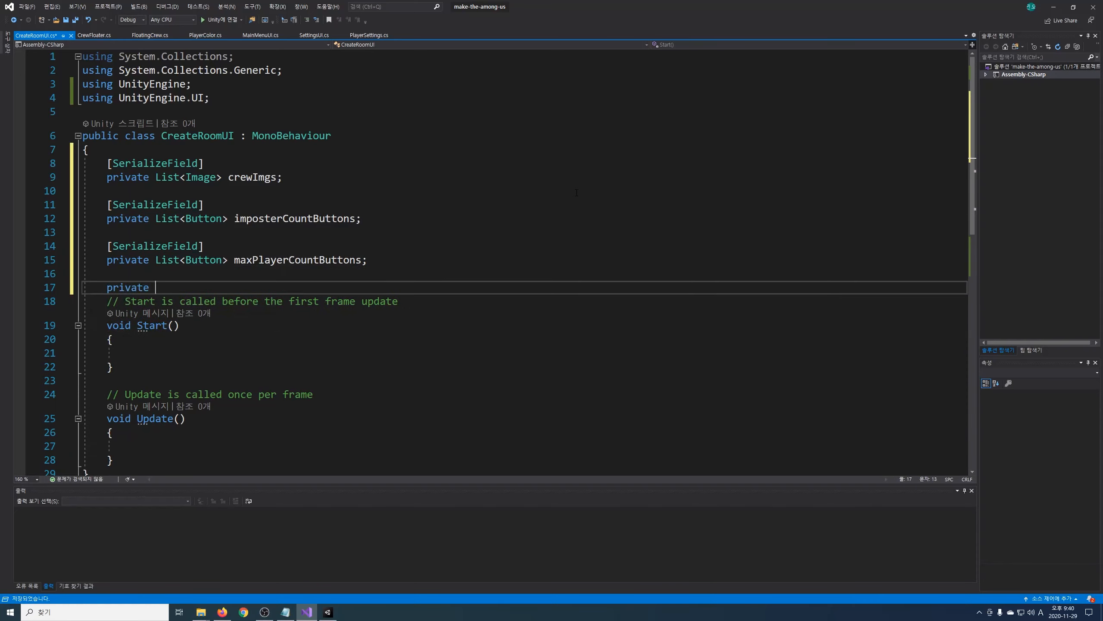
type("CreateGa")
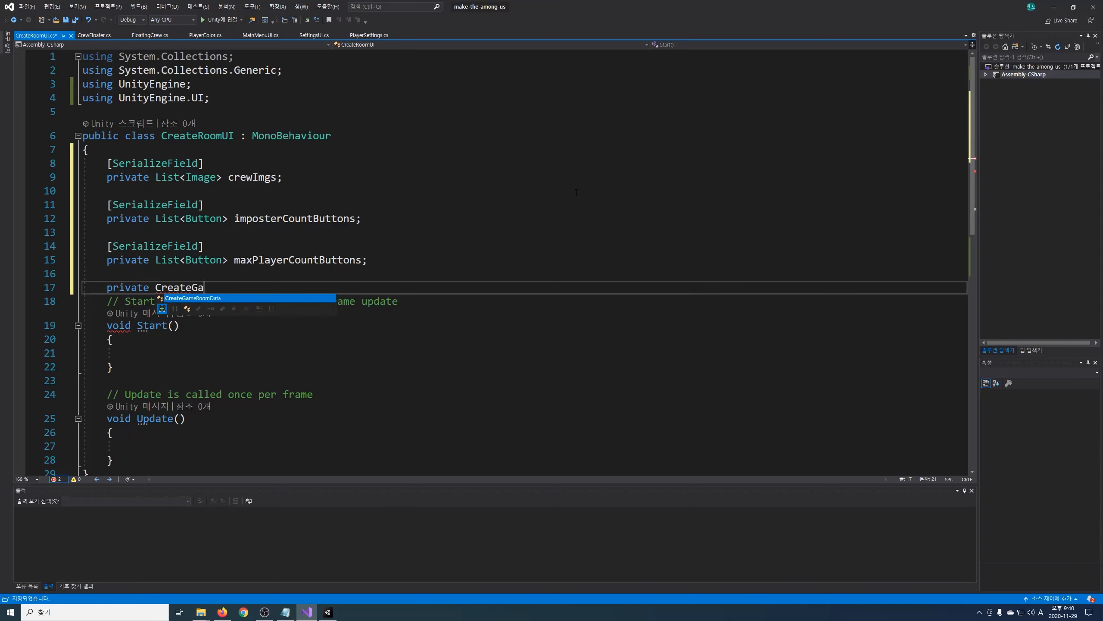
type("meRoomData roomData;")
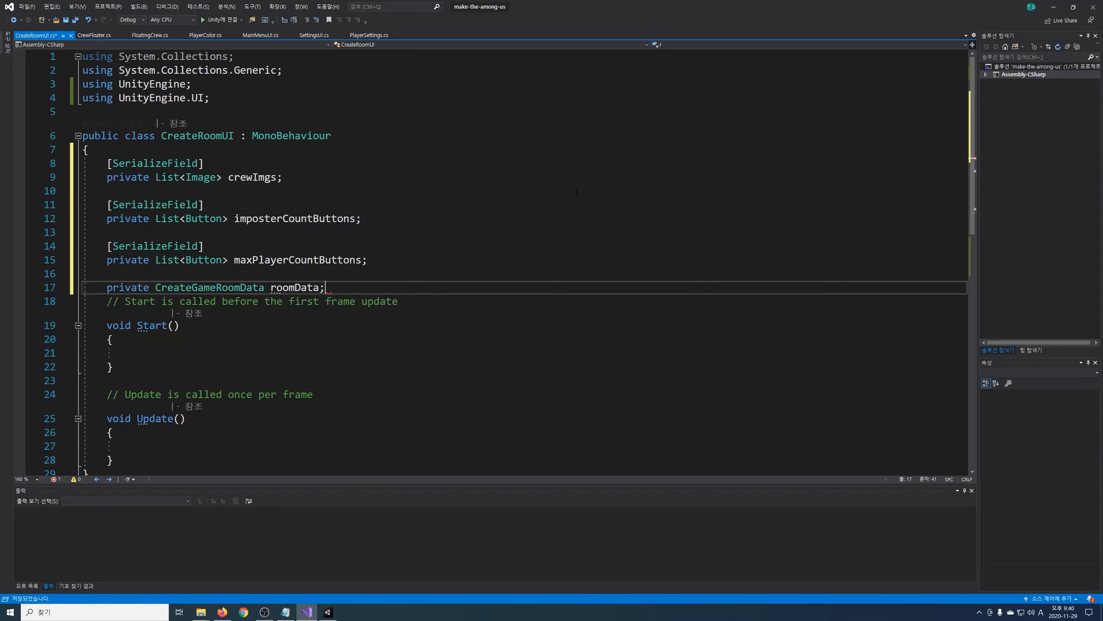
key("Return")
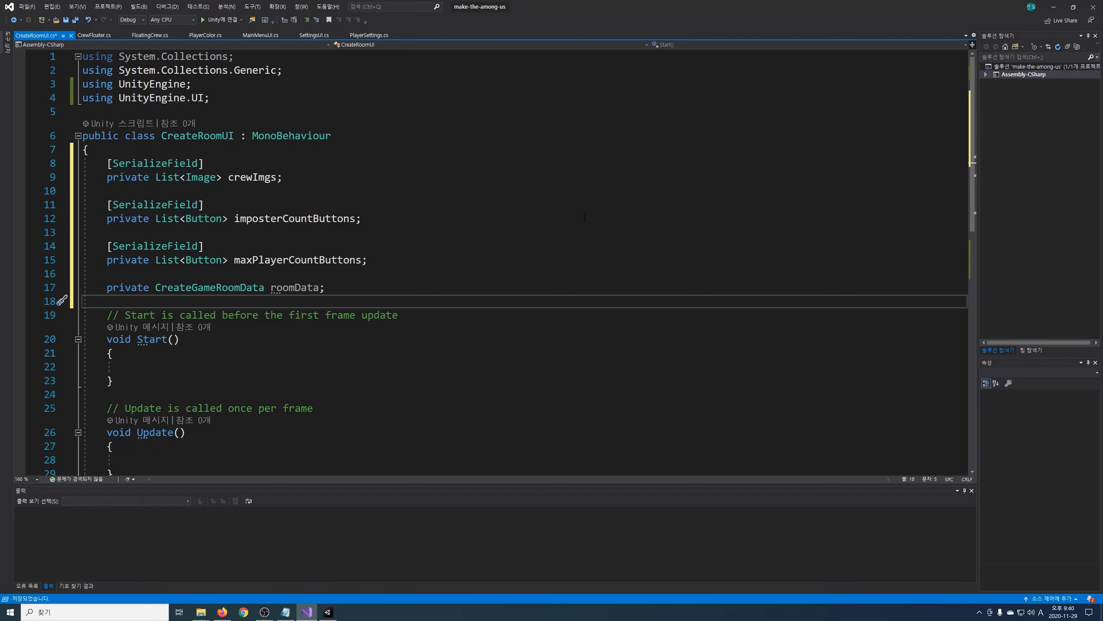
- Replace the Update method in CreateRoomUI with an empty private void UpdateCrewImages() method
scroll(584, 217, "down", 5)
left_click_drag(166, 267, 83, 200)
key("Delete")
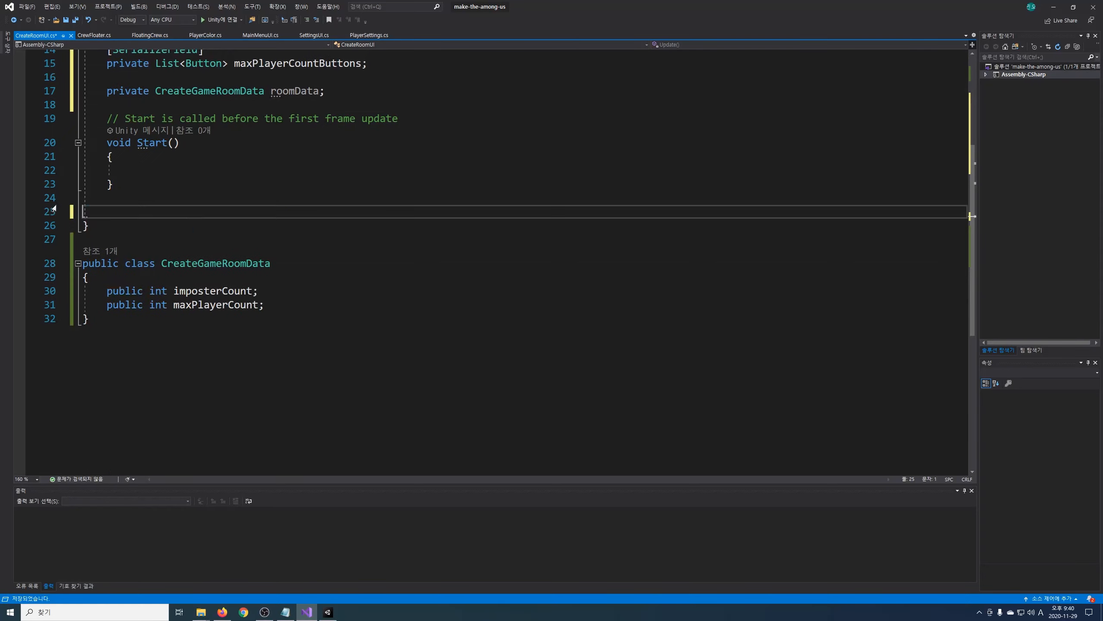
type("private void ")
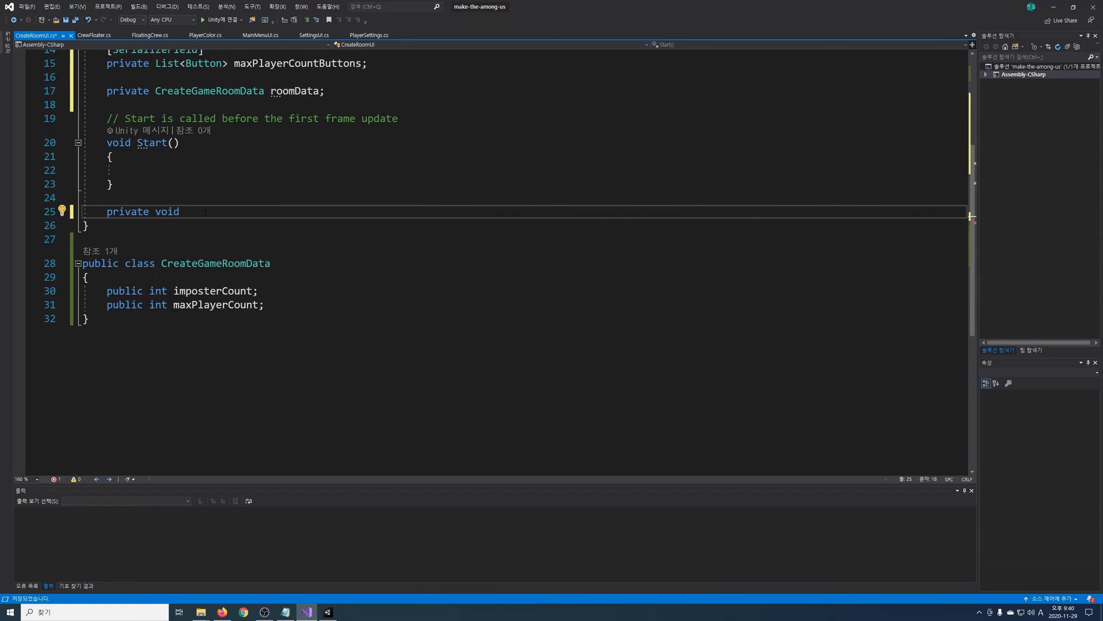
type("UpdateCrewImages()")
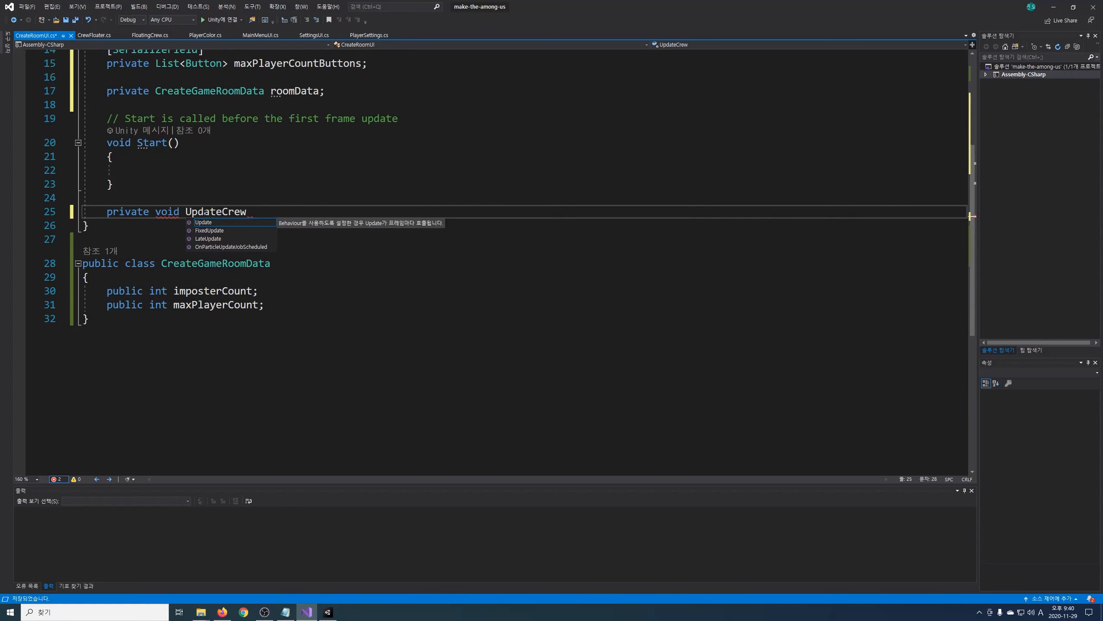
key("Return")
type("{")
key("Return")
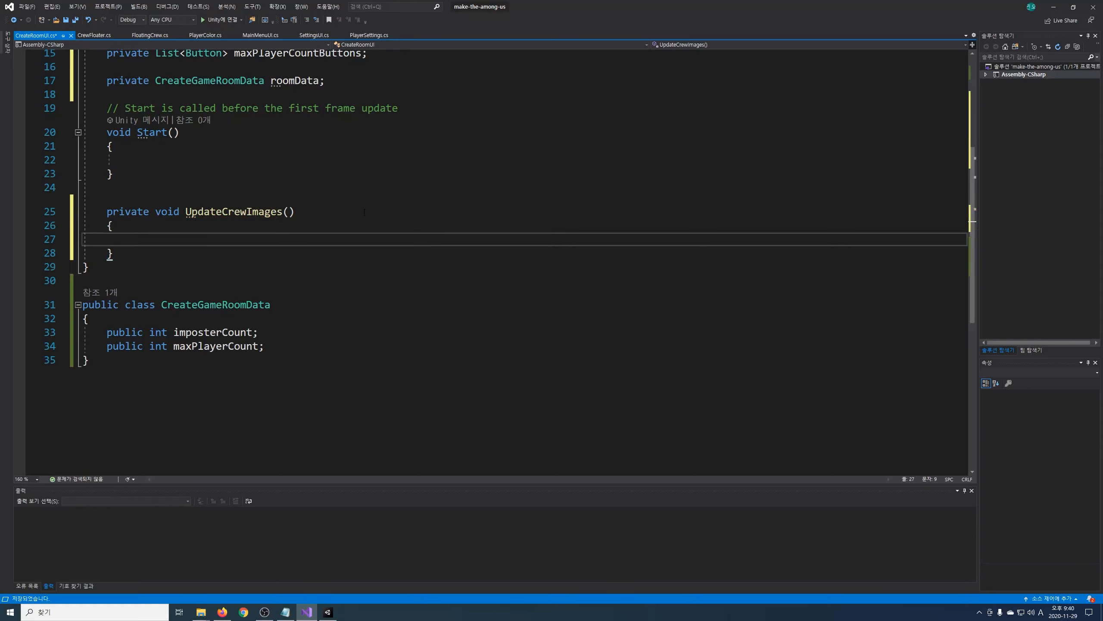
- In UpdateCrewImages, declare imposterCount from roomData and idx = 0, and loop while imposterCount != 0, resetting idx to 0 when it reaches roomData.maxPlayerCount
scroll(419, 240, "down", 1)
type("int impost")
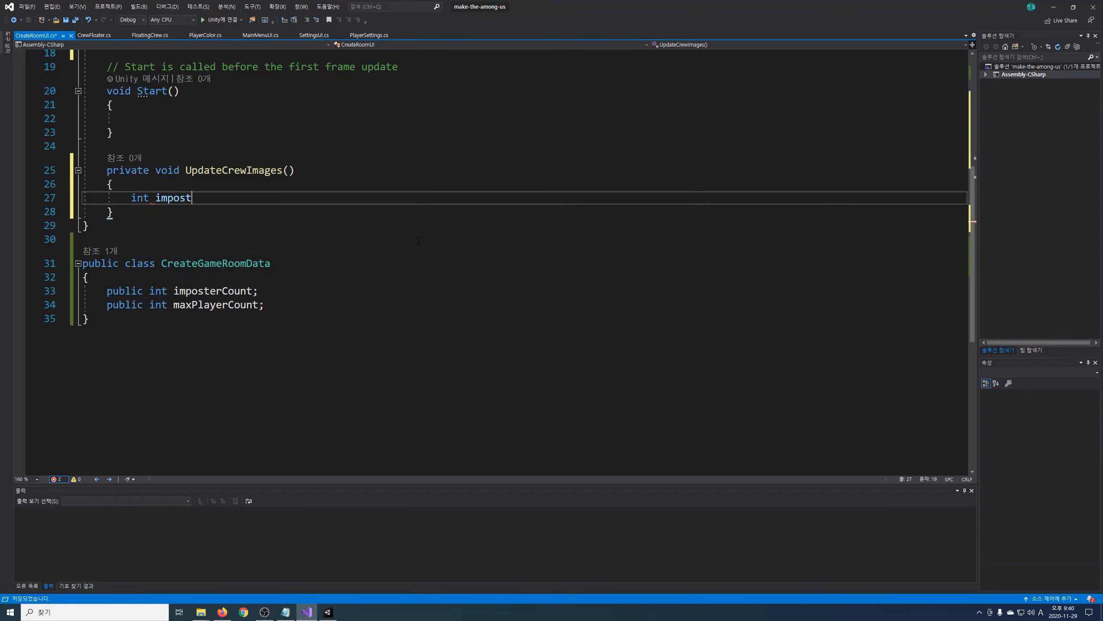
type("erCount = roomData.imposterCount;")
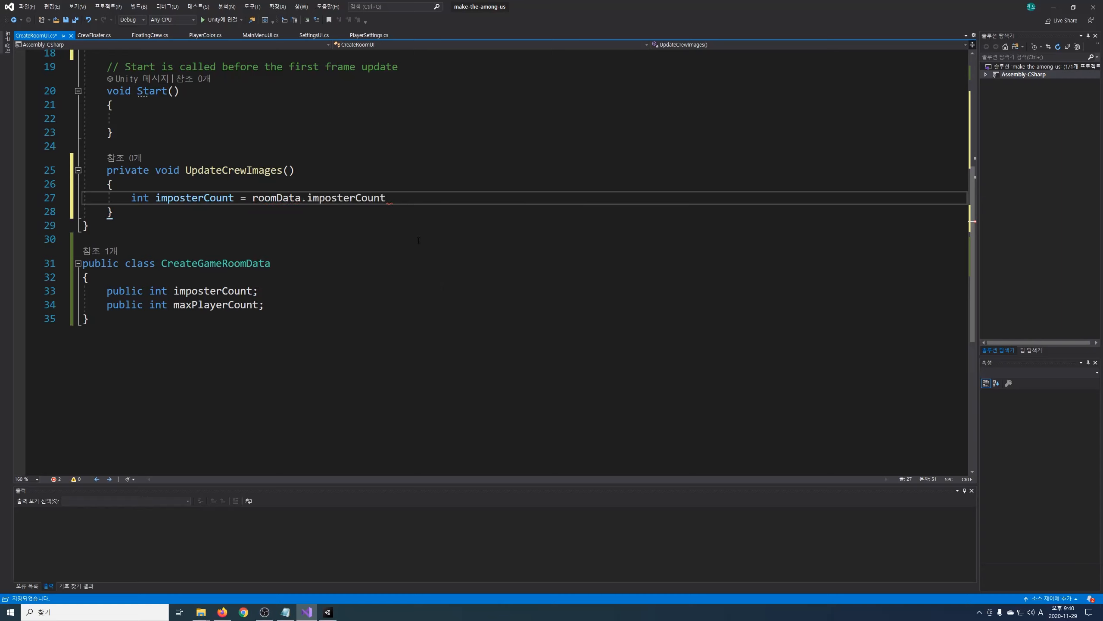
key("Return")
type("int idx = 0;         while(imposterCount != 0)         {             if(idx >= roomData.maxPlayerCount)             {                 idx = 0;")
key("Down")
key("Return")
key("Return")
- In the while loop, set a non-red crew image's _PlayerColor to Color.red when Random.Range(0, 5) == 0, decrement imposterCount, and increment idx each pass
type("if(crewImgs[idx].material.GetColor(\"_PlayerColor\") != Color.red && ")
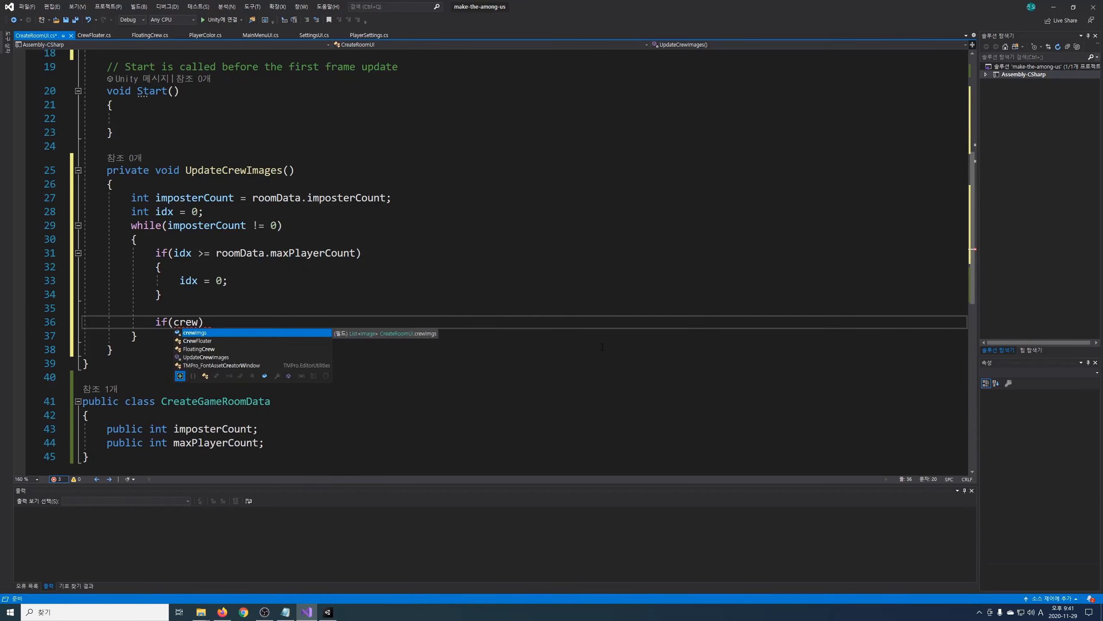
type("Random.Range(0, 5) == 0) {     crewImgs[idx].material.SetColor(\"_PlayerColor\", Color.red);     imposterCount--;")
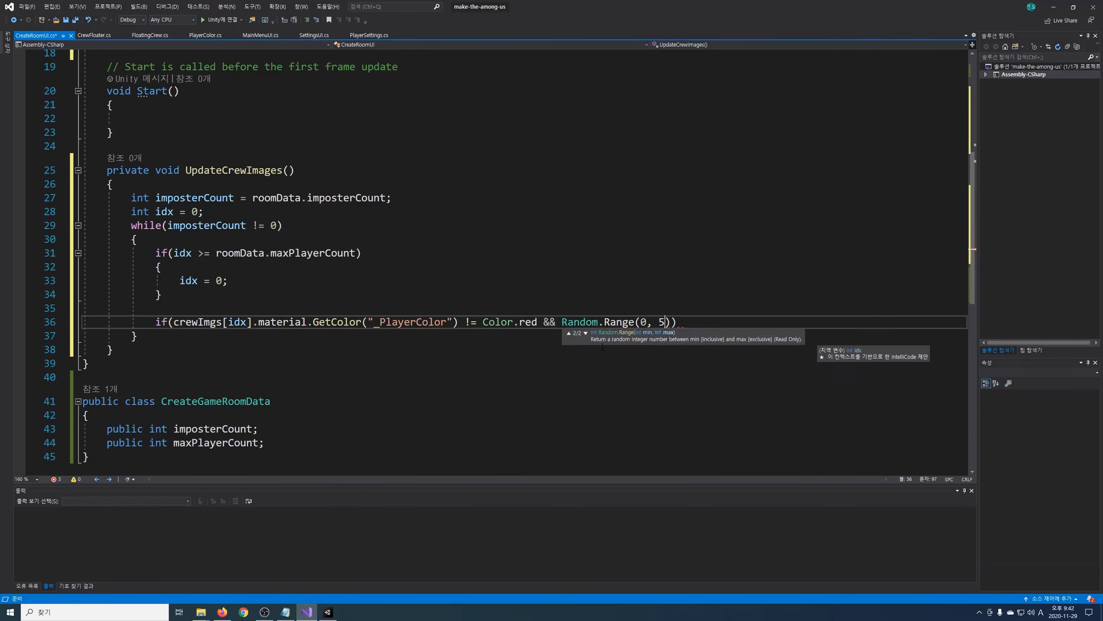
key("Down")
key("Return")
type("idx++;")
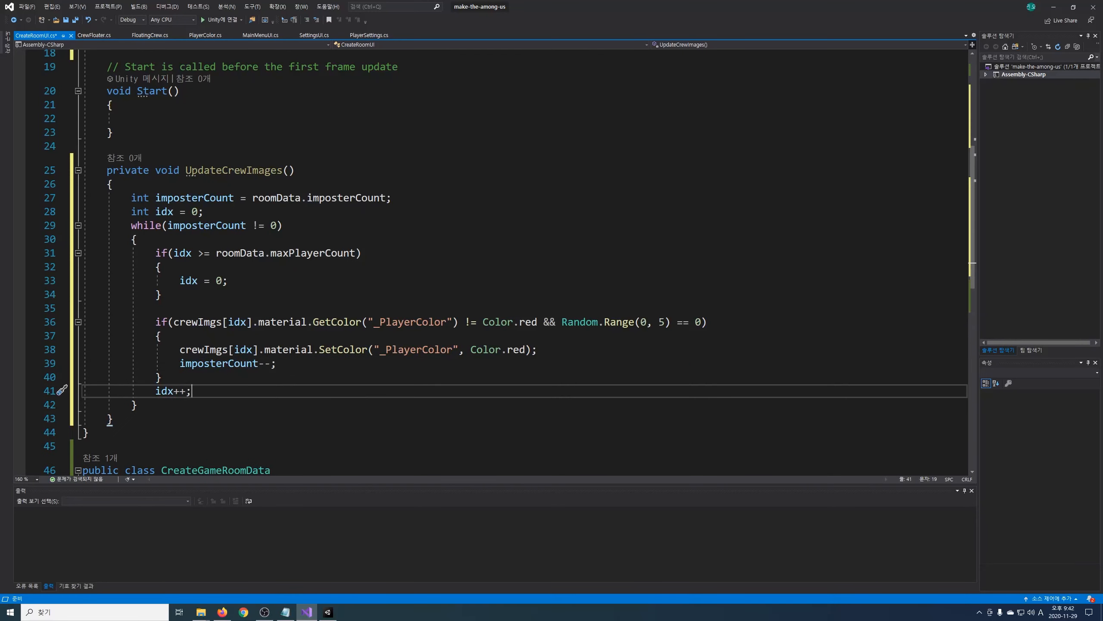
key("Down")
key("Return")
key("Return")
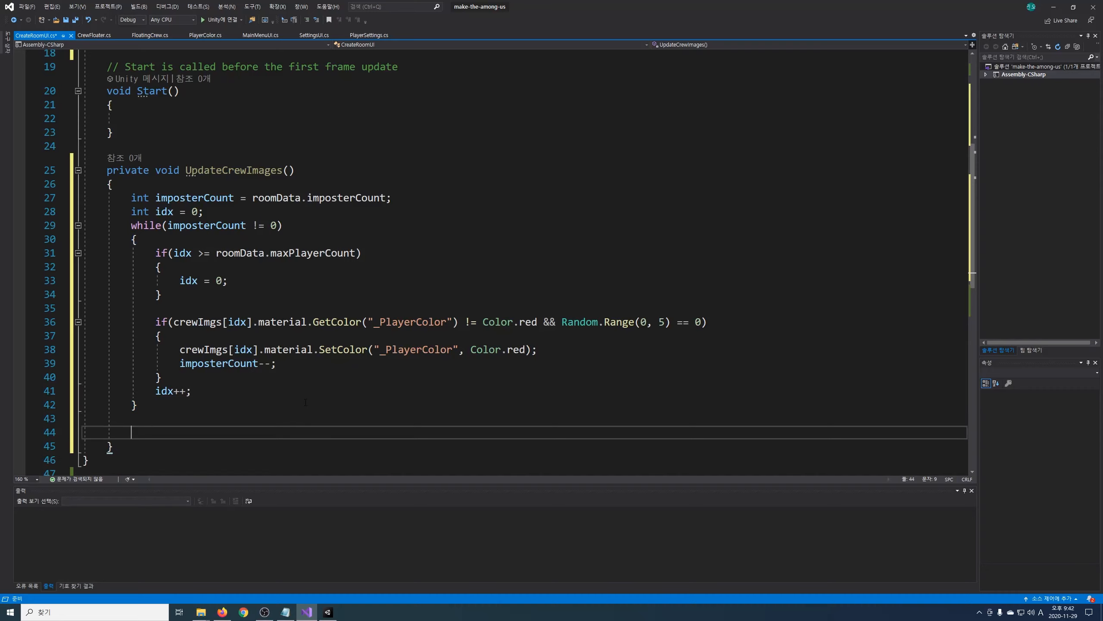
- Below the while loop, add a for loop over crewImgs that activates each image's gameObject when i < roomData.maxPlayerCount
scroll(354, 378, "down", 5)
type("for (int i = 0; i < crewImgs.Count; i++)")
key("Return")
type("{")
key("Return")
type("if(i < roomData")
type(".maxPlayerCount)")
key("Return")
type("{")
key("Return")
type("crewImgs[i].gameObject.SetActive(true);")
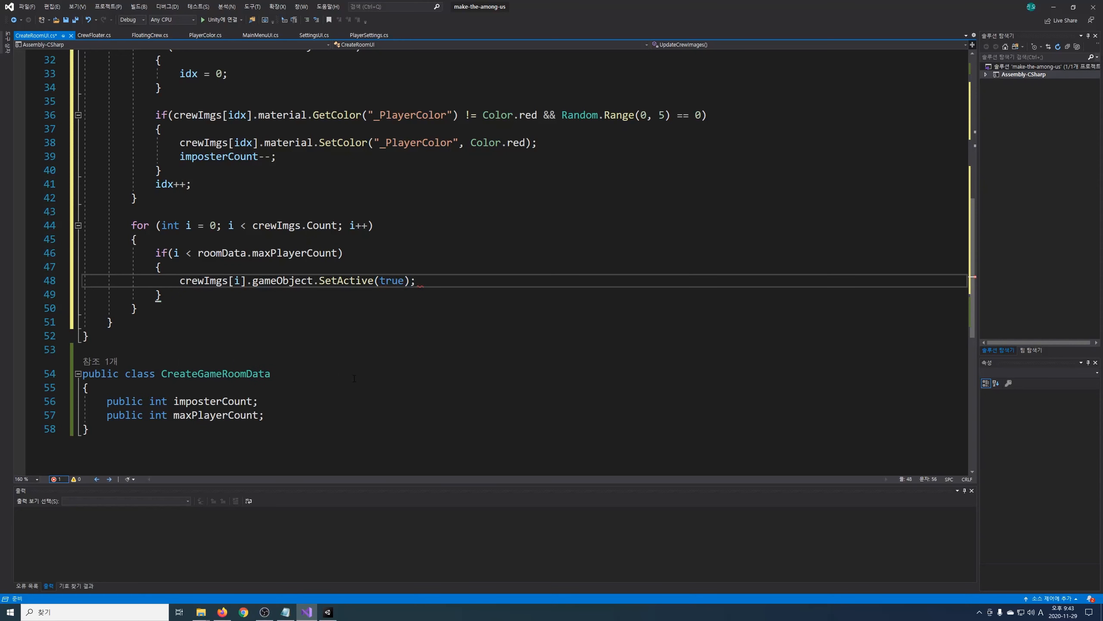
- Add an else branch that deactivates the crew image's gameObject with SetActive(false)
key("Down")
key("Return")
type("else")
key("Return")
type("{")
key("Return")
type("crewImgs[i].gameObject.SetActive(false);")
key("Up")
key("Up")
key("Up")
key("Up")
key("Up")
- In Start, assign roomData a new CreateGameRoomData with imposterCount = 1 and maxPlayerCount = 10, call UpdateCrewImages(), and save the script
scroll(720, 343, "up", 9)
left_click(461, 270)
key("Down")
type("roomData = ")
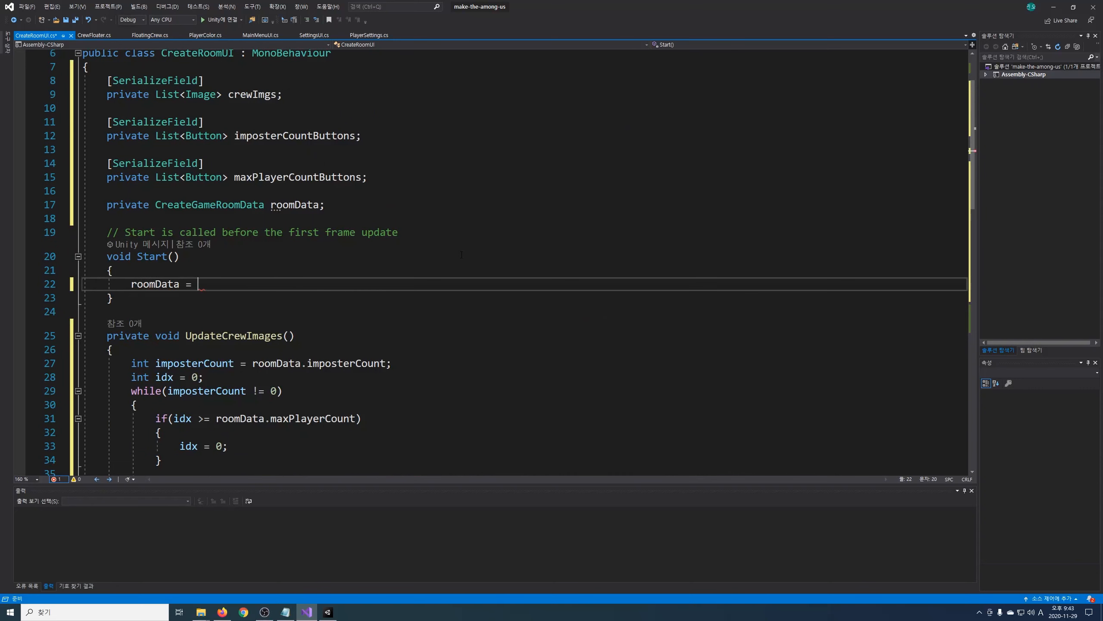
type("new CreateGameRoomData() { imposterCount = 1, maxPlayerCount = 10")
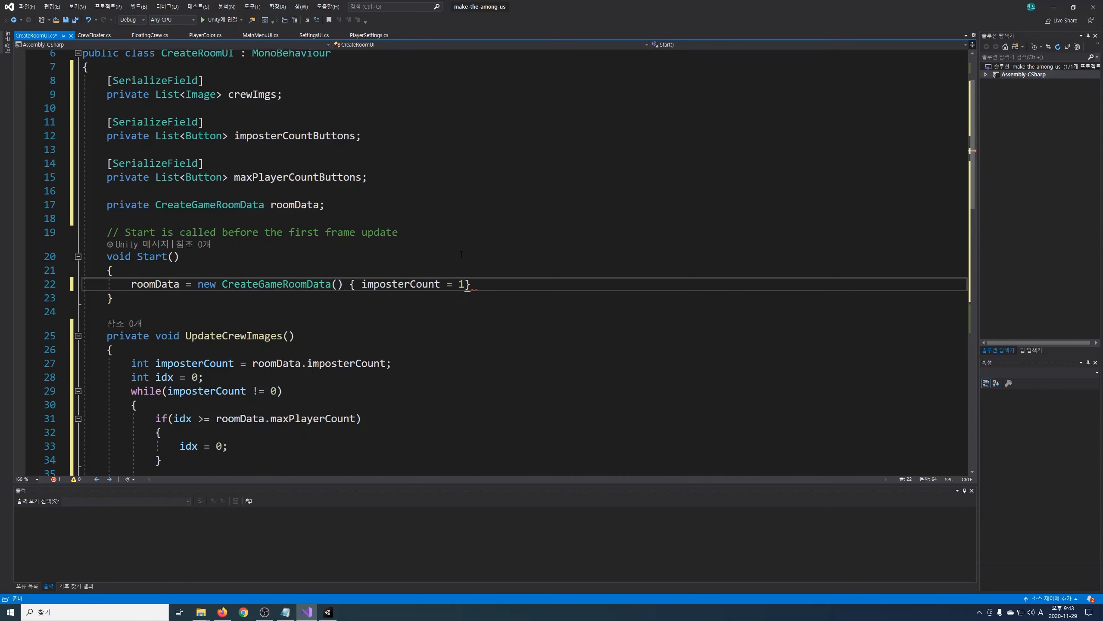
type(" };")
key("Return")
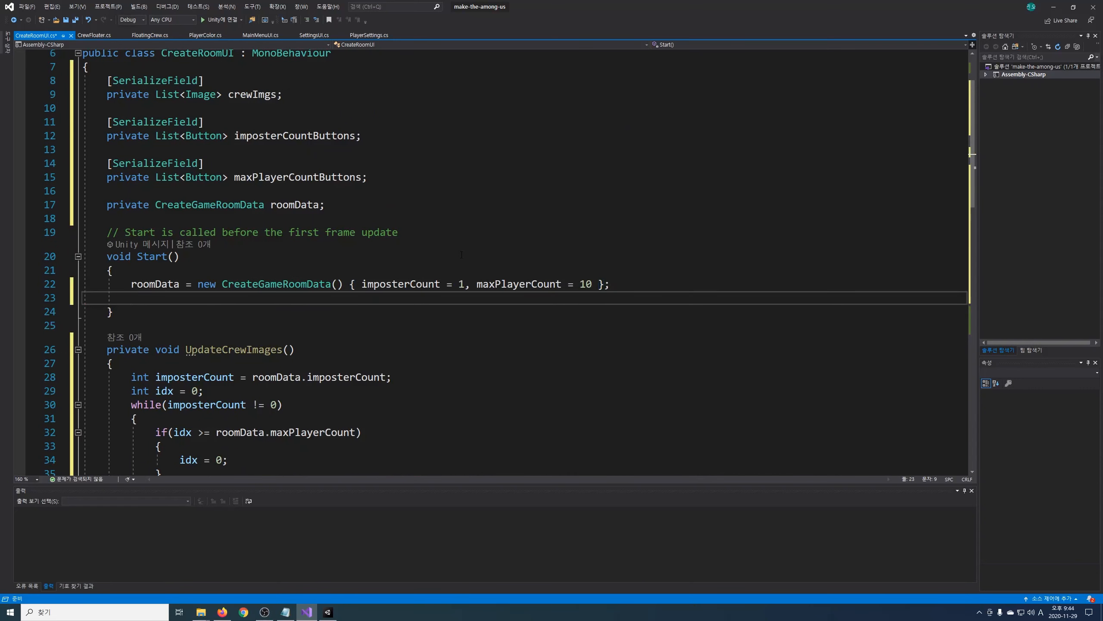
type("UpdateCrewImages();")
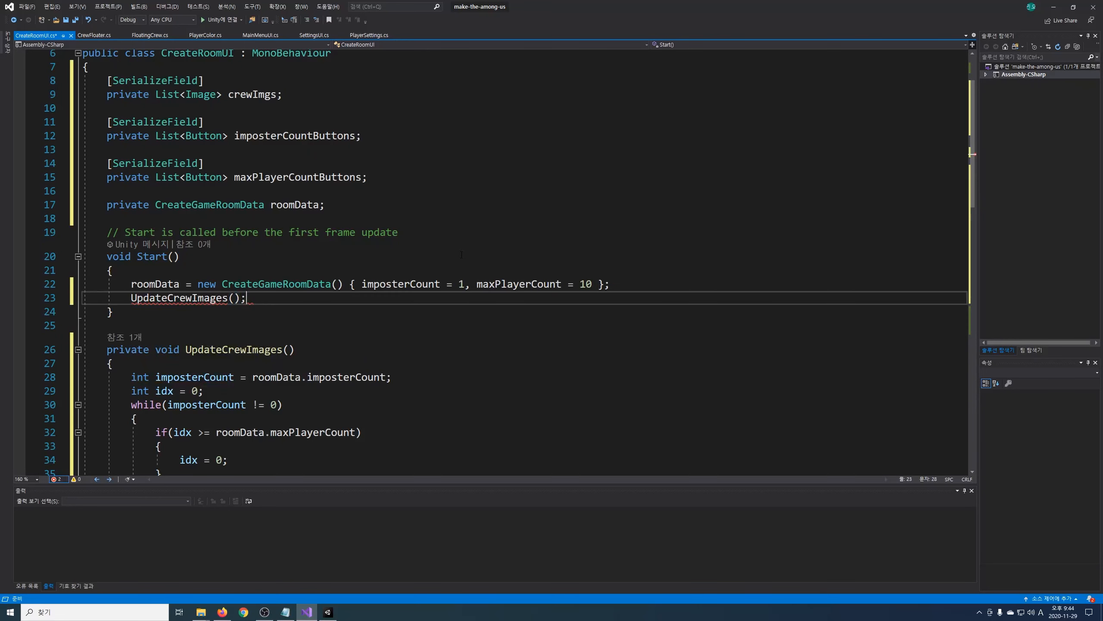
key("Up")
key("Up")
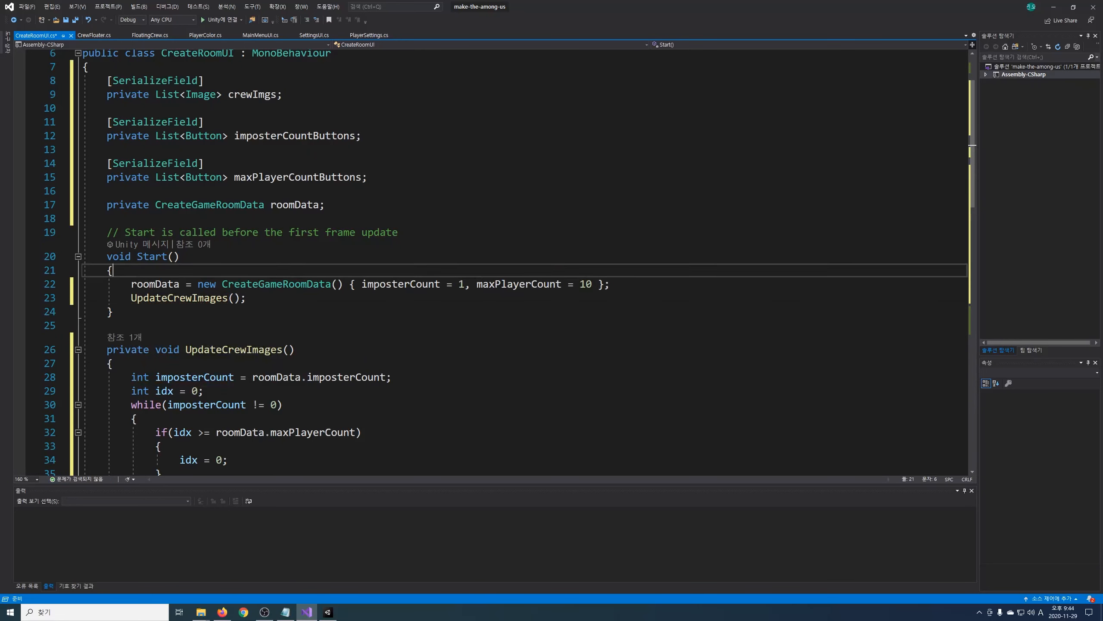
left_click(584, 304)
key("ctrl+s")
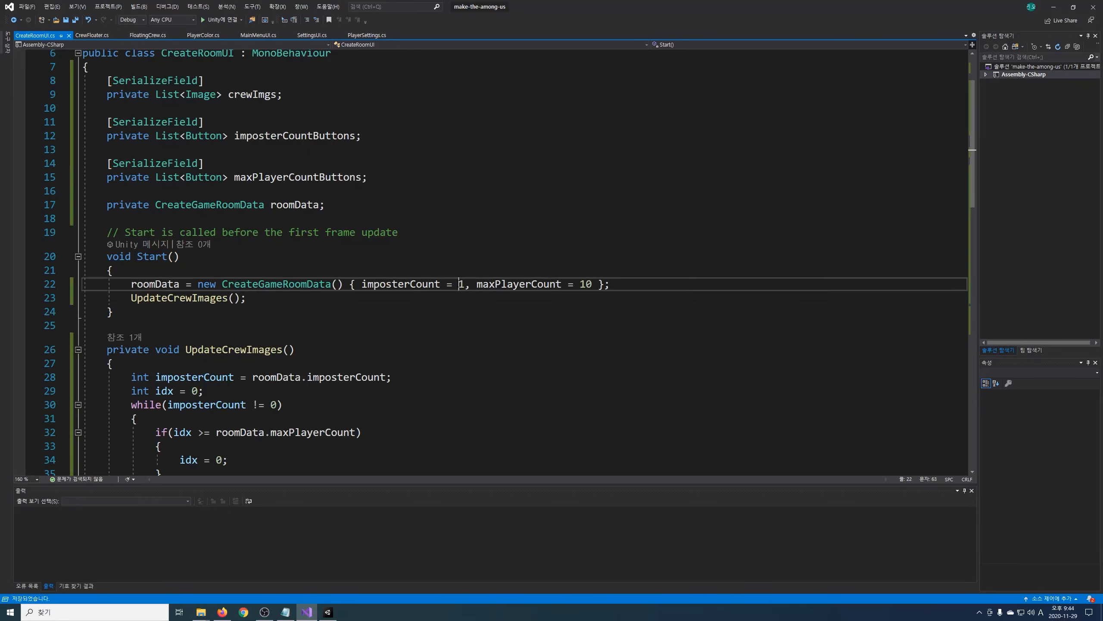
- Switch to Unity, save the scene, and attach the CreateRoomUI script to the Create Room UI object
left_click(328, 612)
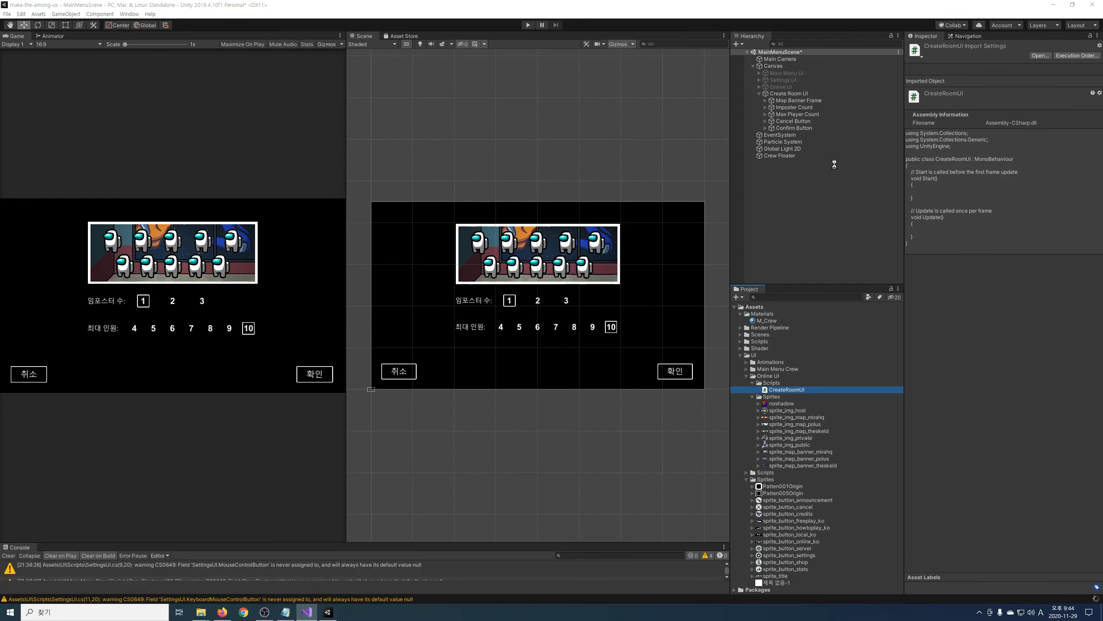
key("ctrl+s")
left_click(795, 94)
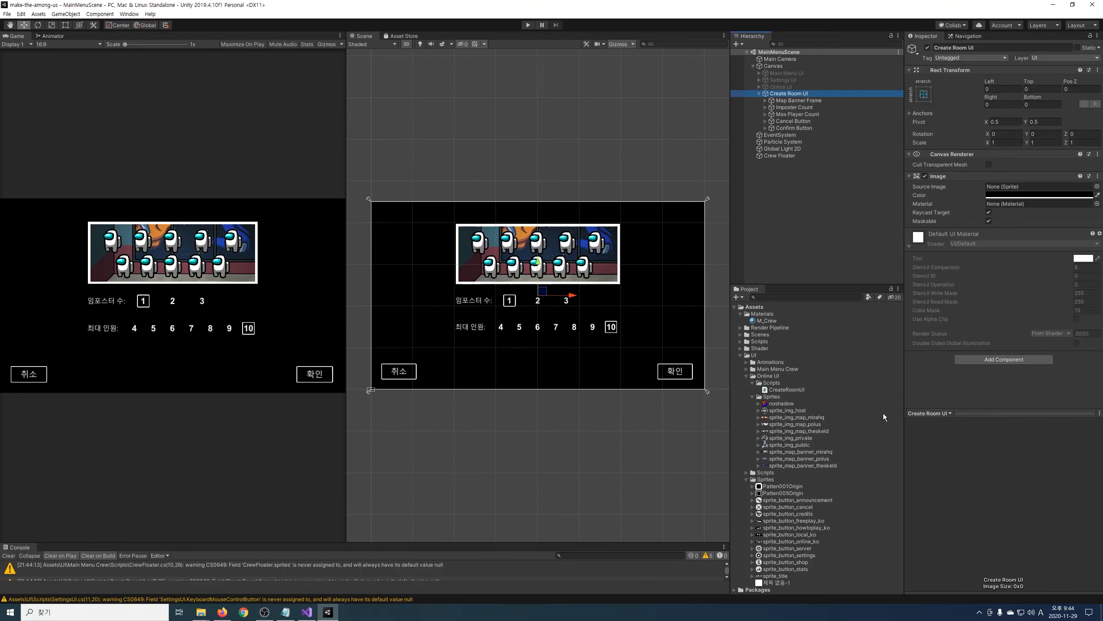
left_click_drag(774, 391, 1003, 388)
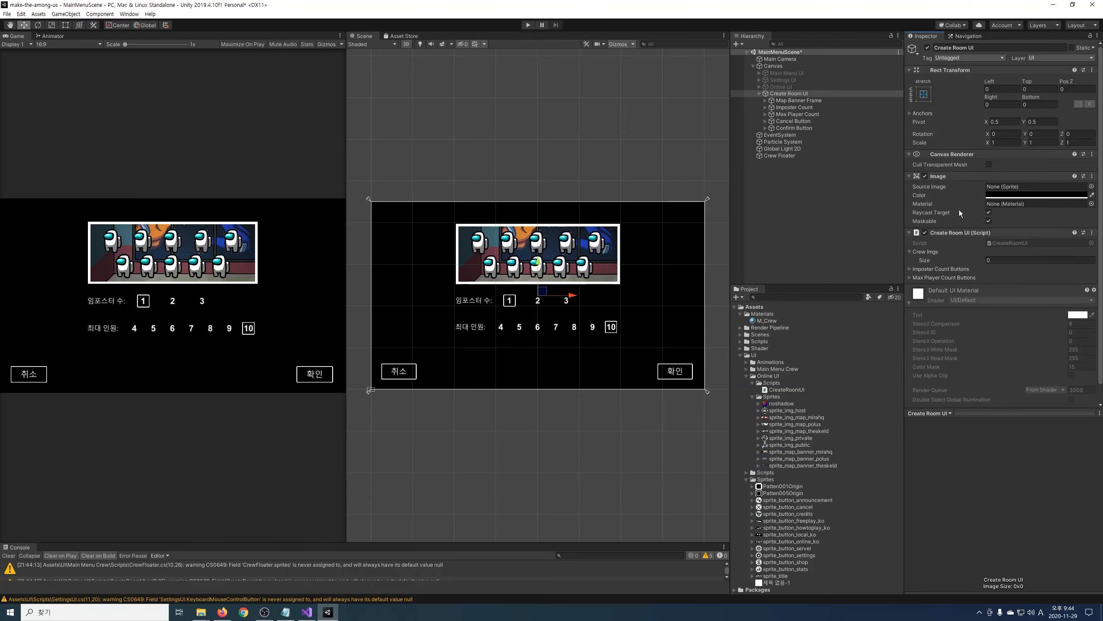
- Expand Map Banner's two crew rows and add Image and Image (1) from the first row to the script's Crew Imgs list
left_click(811, 100)
key("Right")
key("Right")
key("Right")
key("Right")
key("Right")
left_click(819, 155)
key("Right")
left_click(821, 122)
left_click(820, 128, "shift")
left_click_drag(821, 128, 925, 252)
- Add the second row's Image and Image (1) to Crew Imgs, followed by the remaining images, alternating between both rows, for ten elements
left_click(801, 162)
left_click(831, 169, "shift")
left_click_drag(831, 168, 936, 252)
left_click_drag(811, 176, 928, 252)
left_click_drag(810, 142, 928, 252)
left_click_drag(810, 183, 938, 254)
left_click_drag(816, 191, 928, 254)
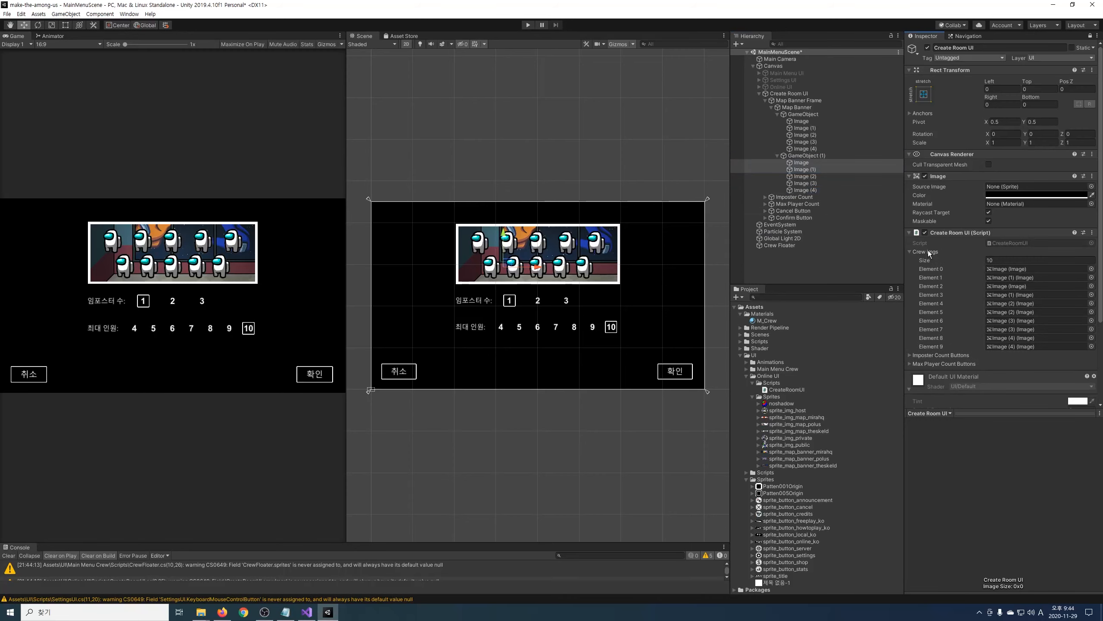
- Run and stop the scene to test the crew colors, and set the M_Crew material's _PlayerColor to blue 008DFF
key("ctrl+p")
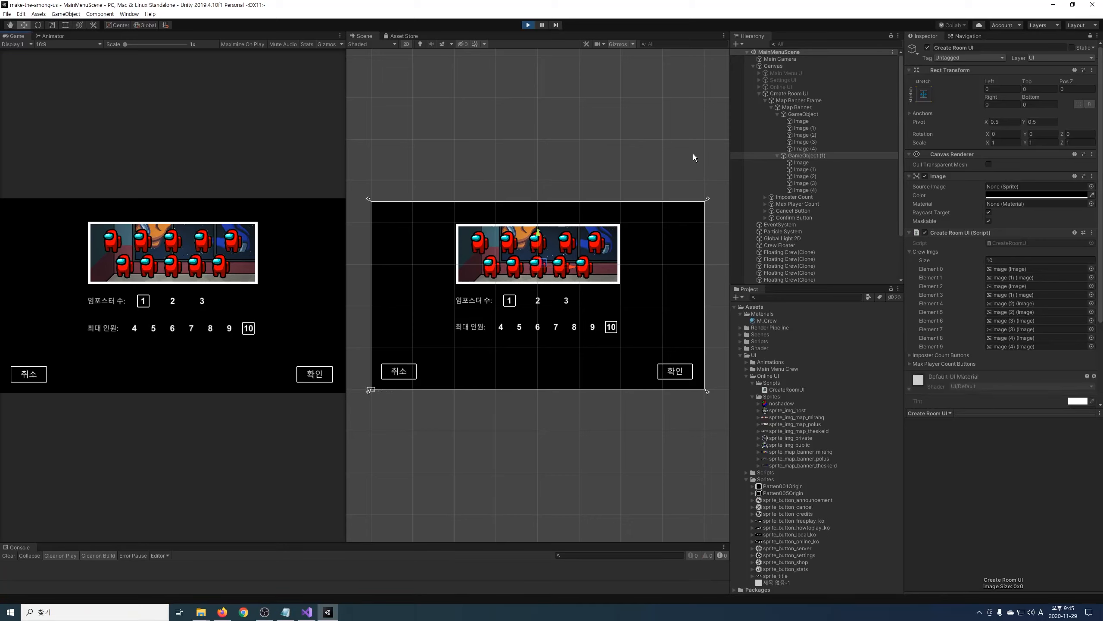
left_click(528, 25)
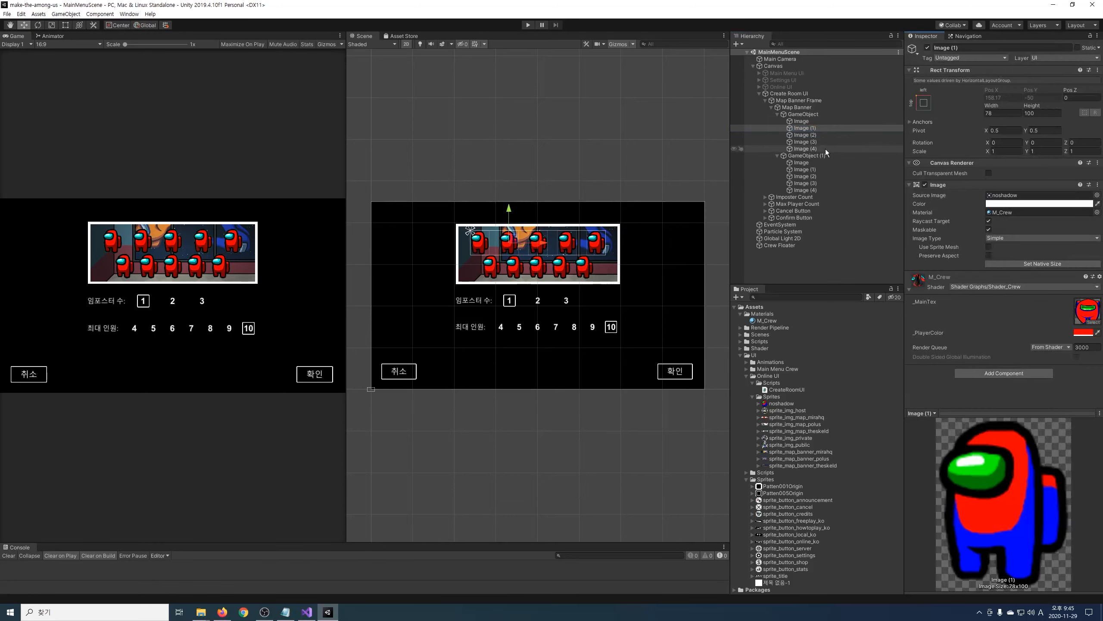
left_click(1077, 332)
mouse_move(867, 322)
left_mouse_down()
mouse_move(823, 312)
mouse_move(823, 287)
mouse_move(903, 266)
mouse_move(870, 278)
mouse_move(873, 348)
mouse_move(830, 350)
mouse_move(825, 246)
mouse_move(804, 343)
left_mouse_up()
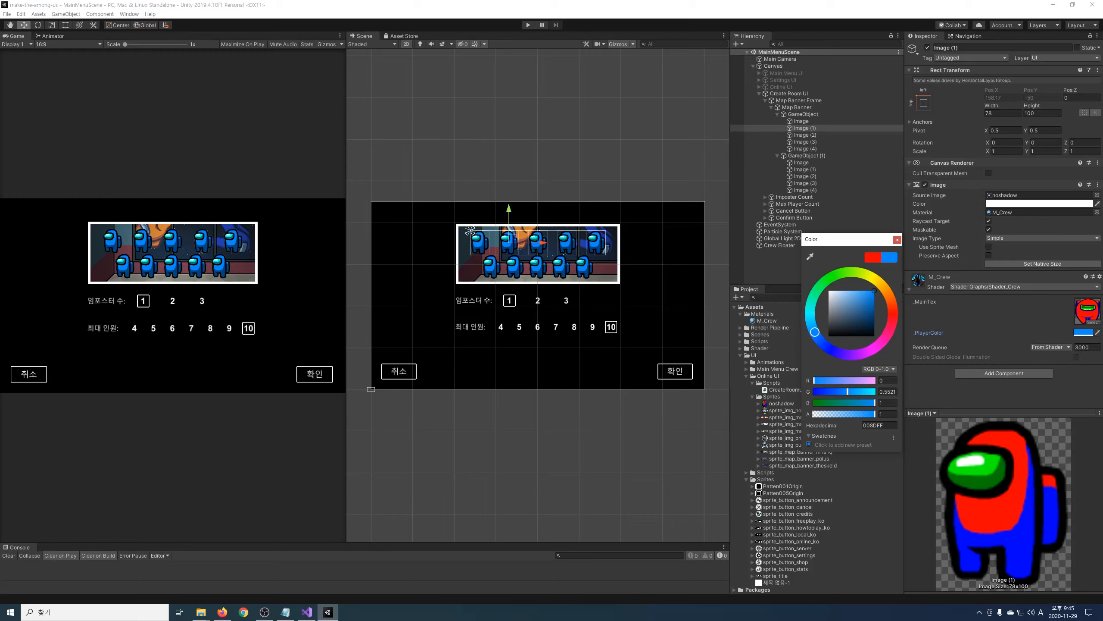
- Switch to the CreateRoomUI script and add a for loop over crewImgs at the beginning of Start, above the roomData assignment
key("alt+Tab")
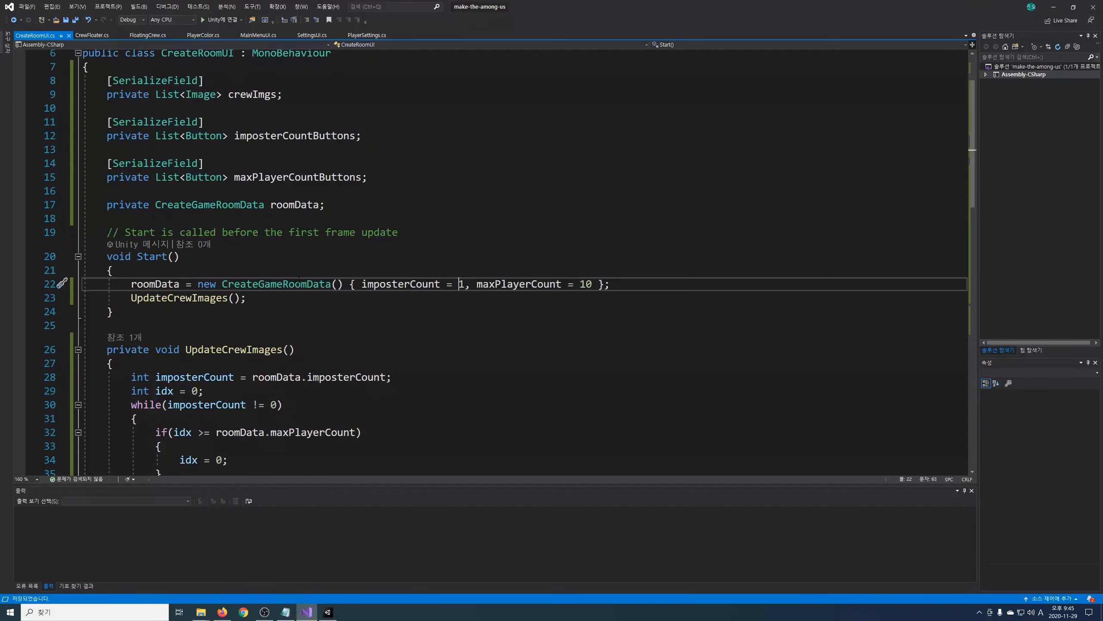
left_click(417, 277)
key("Return")
key("Return")
key("Up")
type("for (int i = 0; i <")
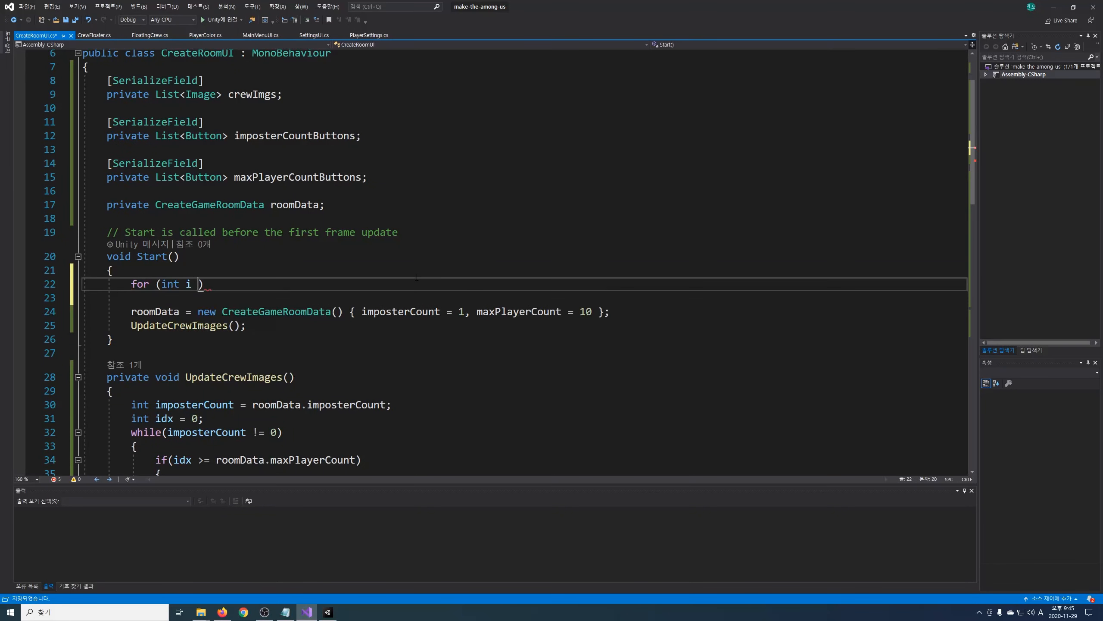
type(" crewImgs.Count; i++)")
key("Return")
type("{")
key("Return")
- Inside the loop, instantiate crewImgs[i].material as materialInstance and assign it back to crewImgs[i].material
type("Material materialInstance = ")
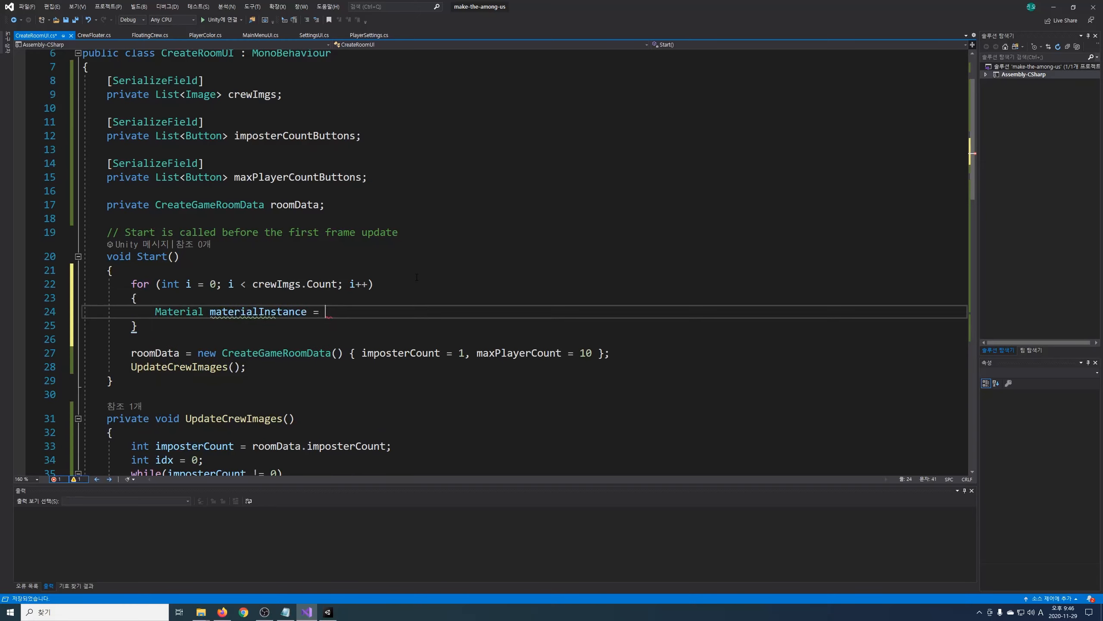
type("Instantiate(crewImgs[i].material);")
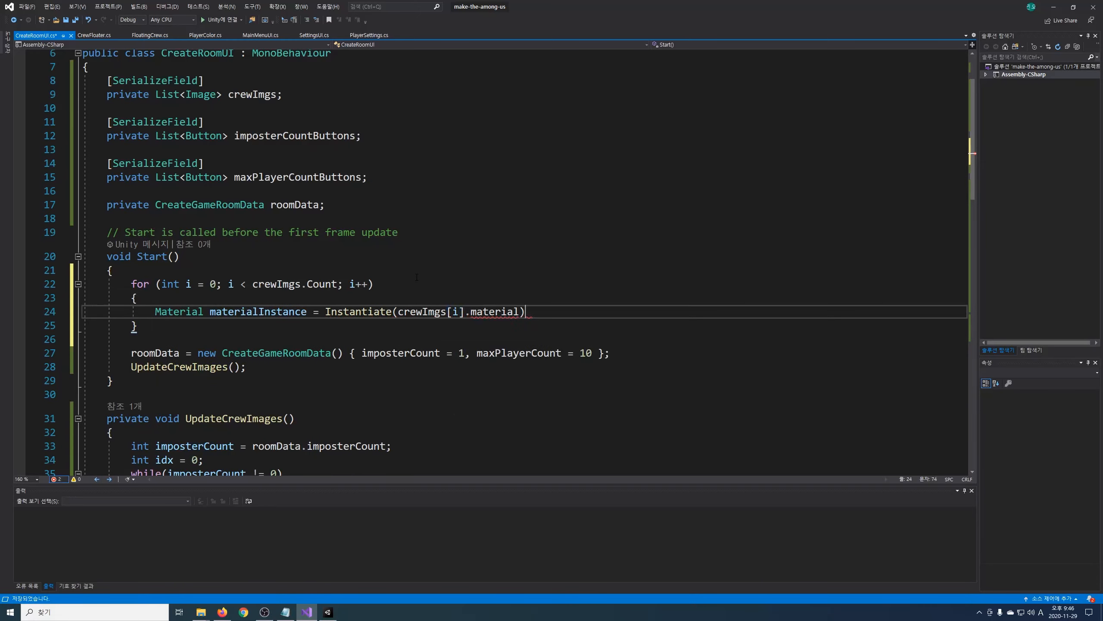
key("Return")
type("crewImgs[i].material = materialInstance;")
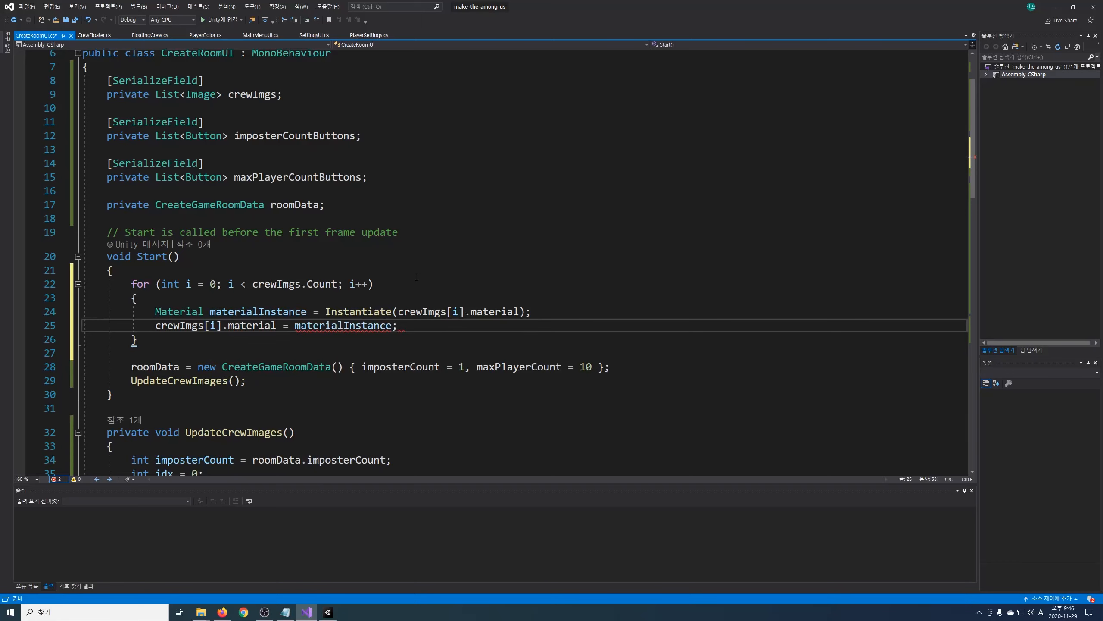
- Save the script and run the scene in Unity to test the crew image colors
scroll(470, 306, "down", 4)
scroll(470, 306, "up", 2)
key("ctrl+s")
key("alt+Tab")
left_click(528, 25)
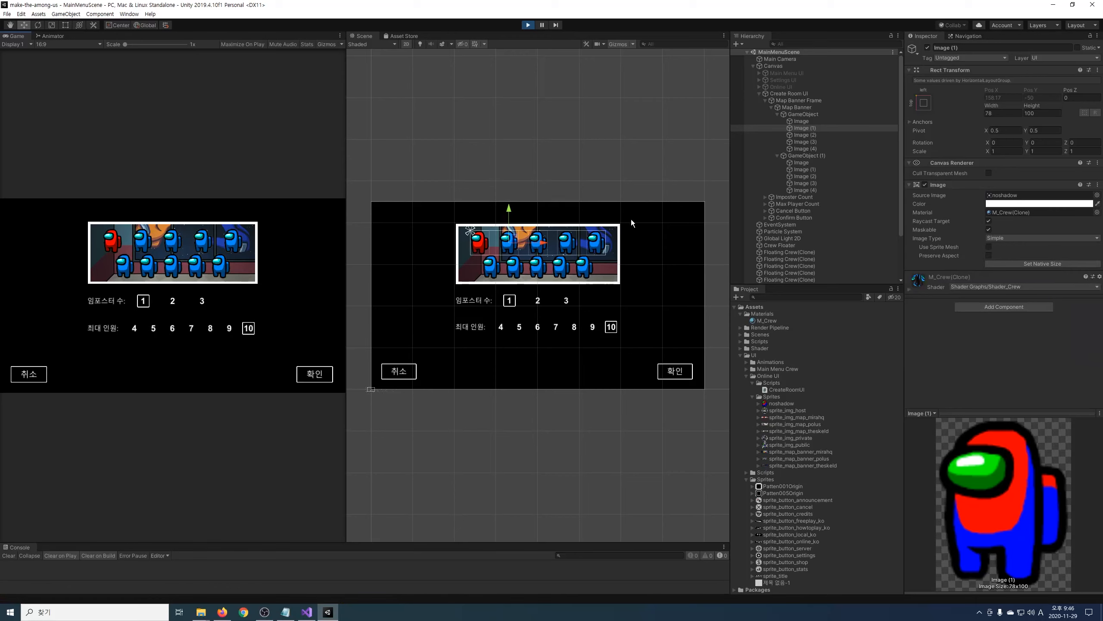
- Stop the scene, set the M_Crew material's _PlayerColor to white, and run the scene again
left_click(528, 25)
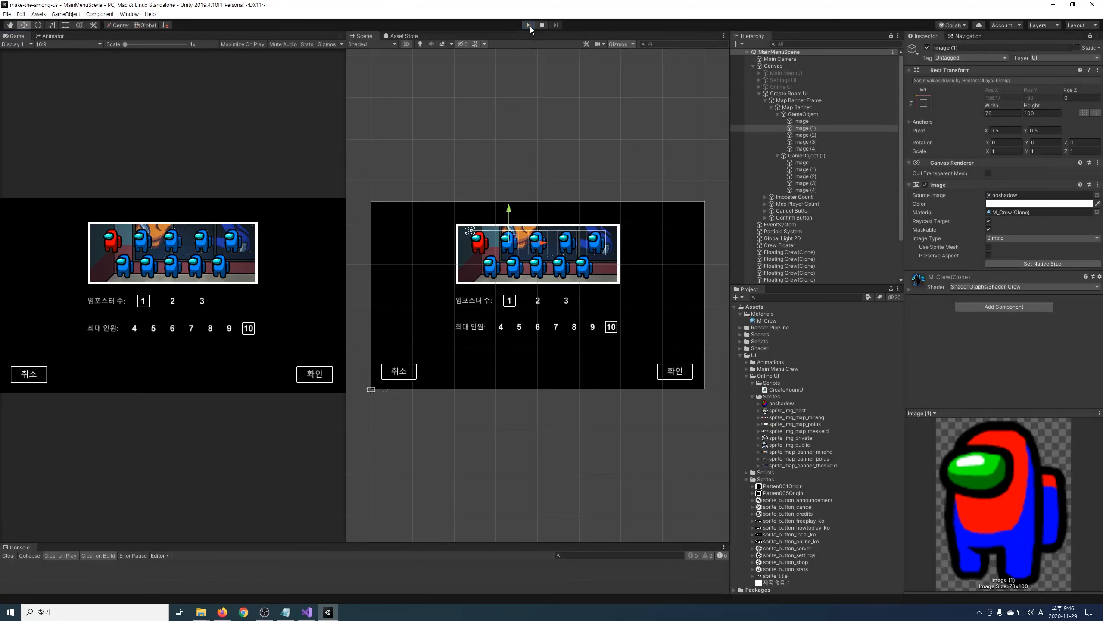
left_click(1083, 333)
left_click_drag(837, 313, 735, 226)
left_click(896, 240)
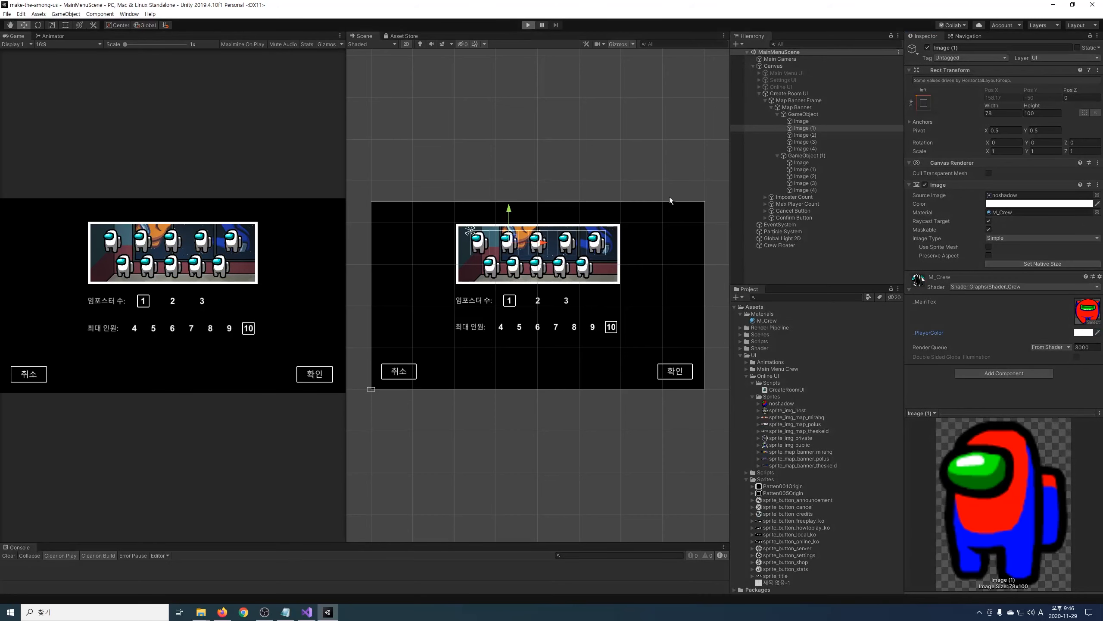
key("ctrl+p")
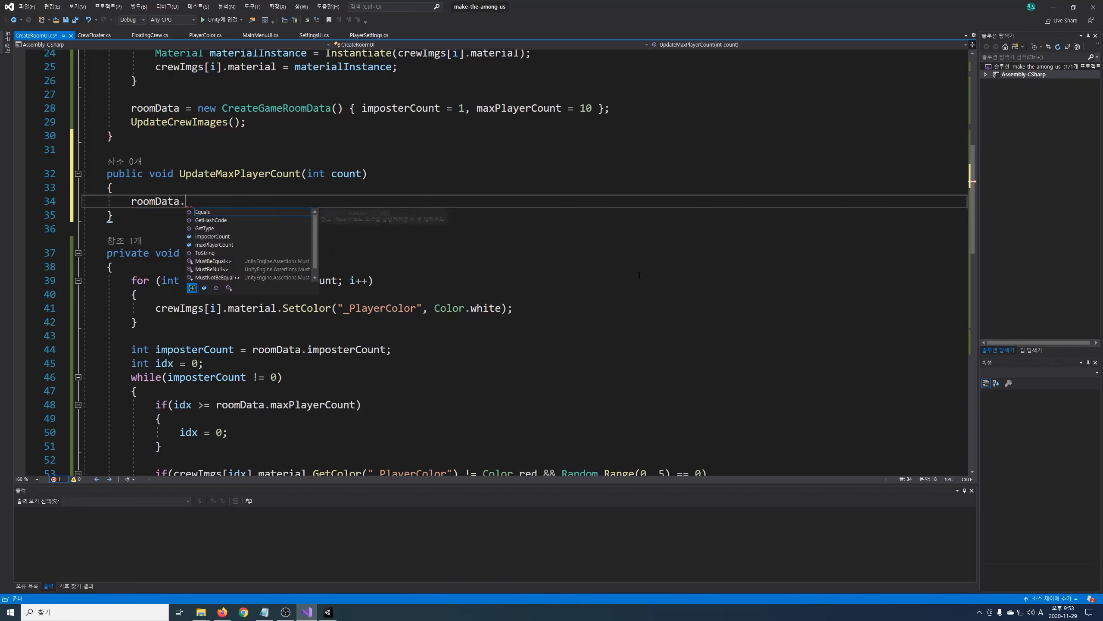
- In UpdateMaxPlayerCount of the CreateRoomUI script, assign count to roomData.maxPlayerCount and add a for loop over maxPlayerCountButtons
type("maxPlayerCount = count;")
key("Return")
key("Return")
type("for(int i = 0; i < maxPlayerCountButtons.Count; i++)")
key("Return")
type("{")
key("Return")
- Inside the loop, set the button image color alpha to 1f if i == count - 4, else to 0f, with white RGB
type("if(")
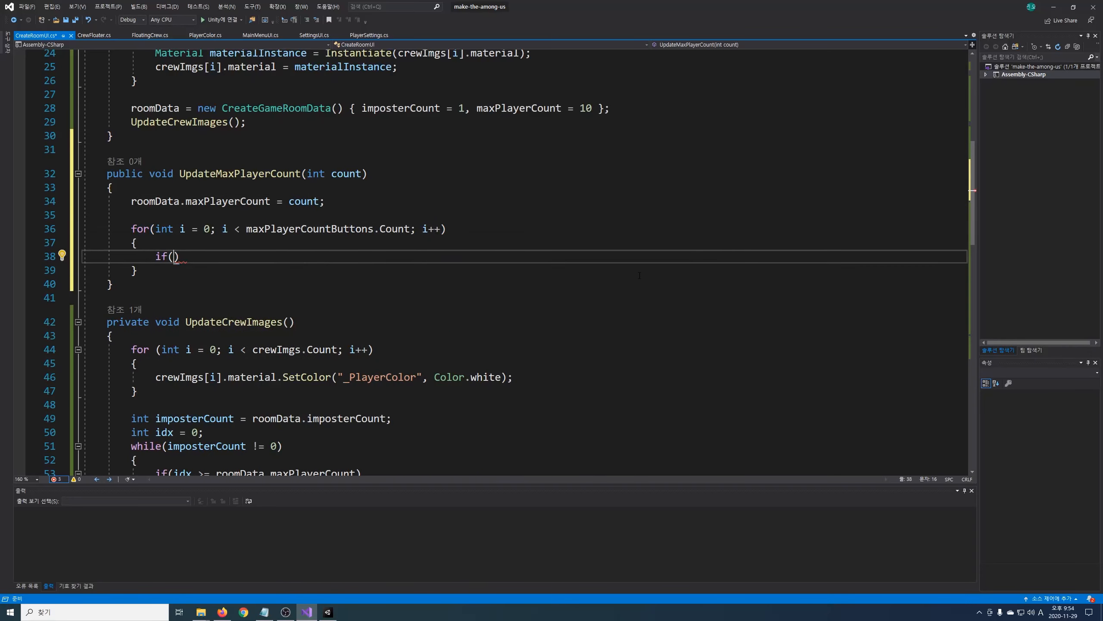
type("i == count - 4)")
key("Return")
type("{")
key("Return")
type("maxPlayerCountButtons[i].image.color = new Color(1f, 1f, 1f, 1f);")
key("Down")
key("Return")
type("else { maxPlayerCountButtons[i].image.color = new Color(1f, 1f, 1f, 0f);")
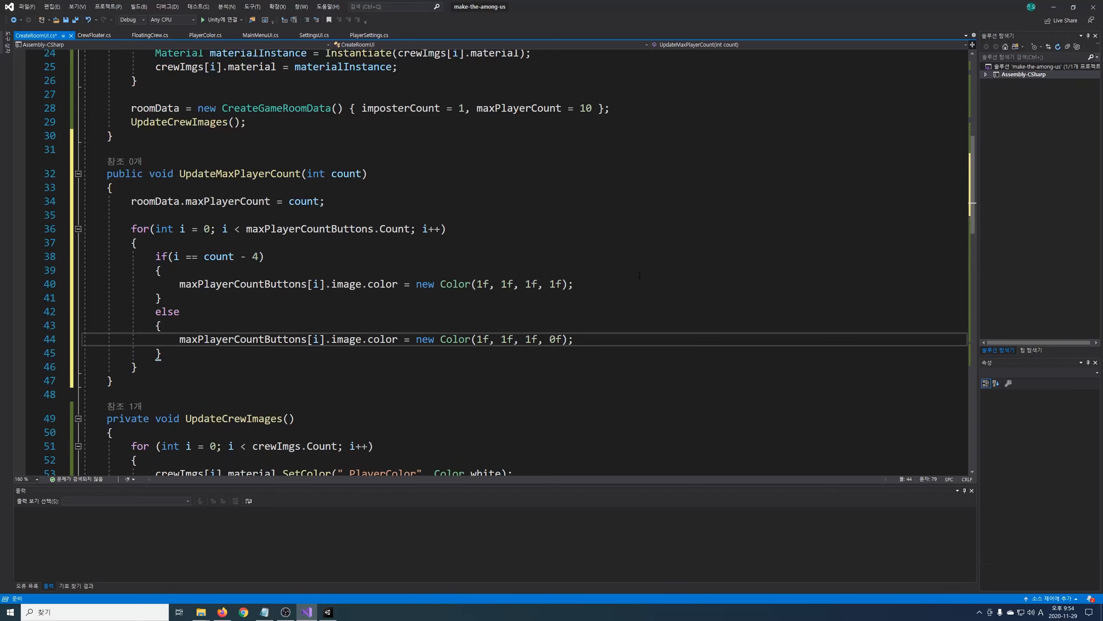
- Call UpdateCrewImages() after the loop in UpdateMaxPlayerCount and save the script
scroll(669, 283, "down", 1)
left_click(385, 325)
key("Return")
key("Return")
type("Upd")
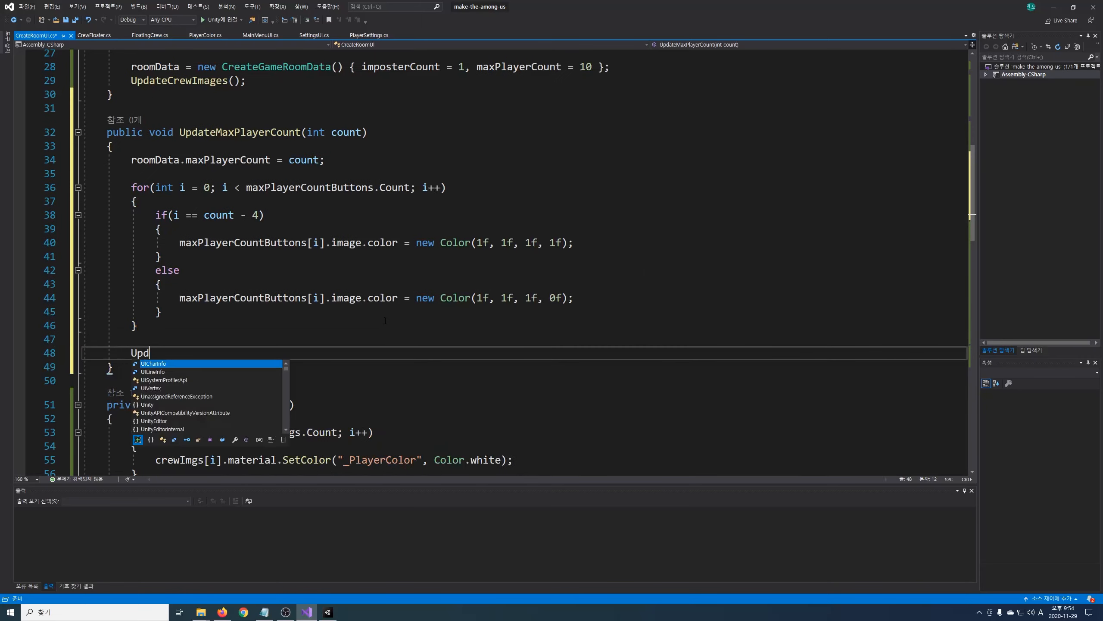
type("ateCrewImages();")
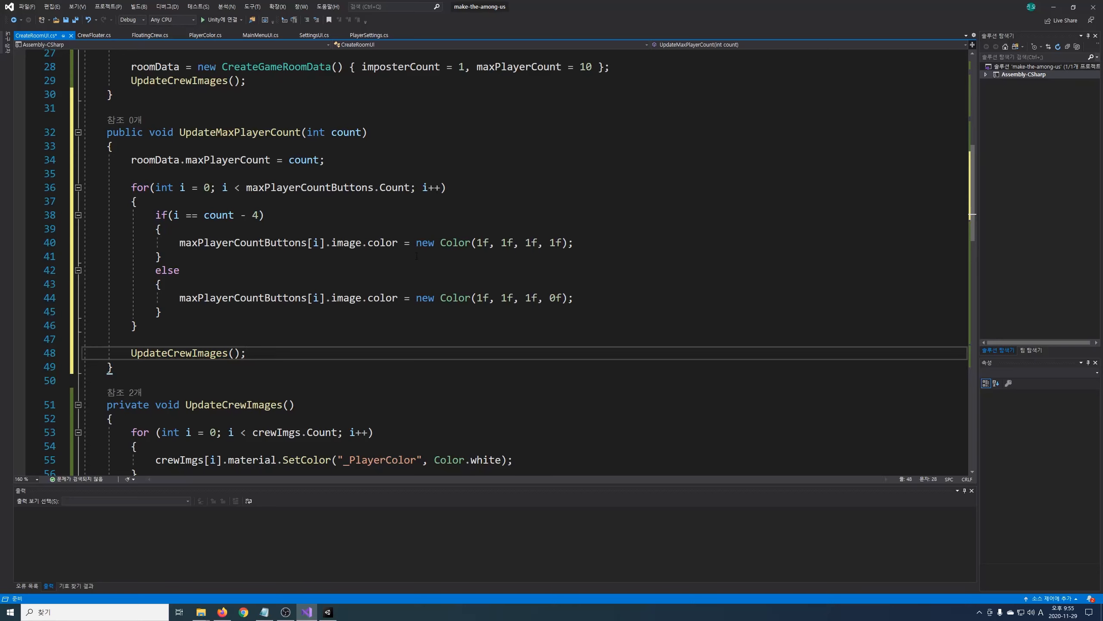
scroll(424, 259, "down", 2)
scroll(424, 259, "up", 2)
left_click(434, 215)
key("ctrl+s")
- In Unity, add an On Click event to all seven Max Player Count buttons that calls Create Room UI's CreateRoomUI.UpdateMaxPlayerCount
left_click(326, 613)
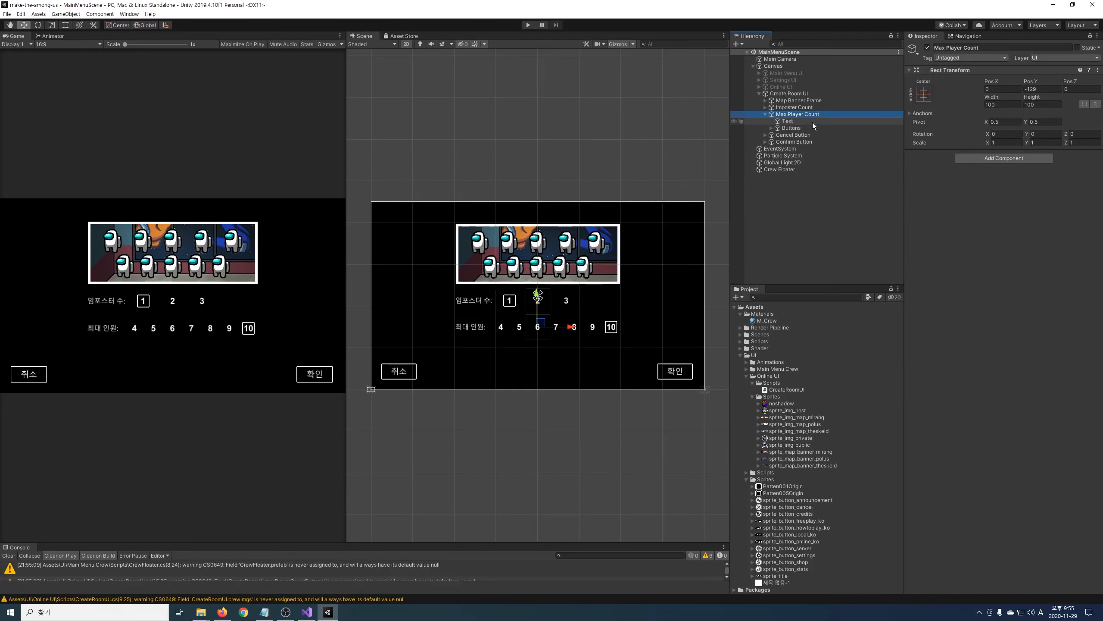
left_click(812, 126)
key("Right")
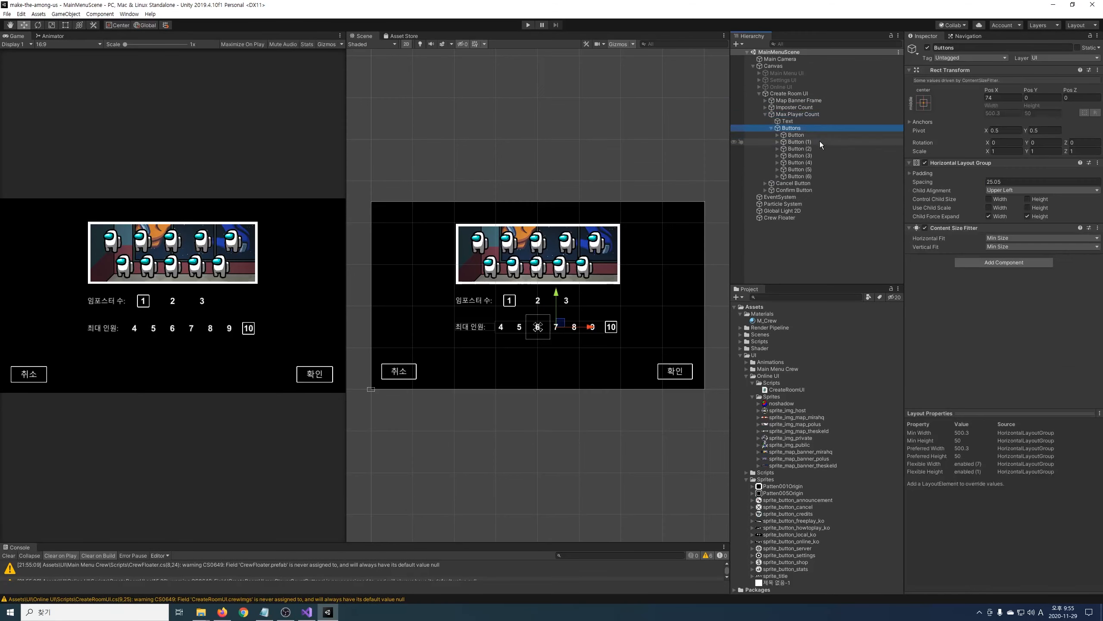
left_click(818, 136)
left_click(823, 177, "shift")
scroll(1071, 257, "down", 5)
left_click(1072, 257)
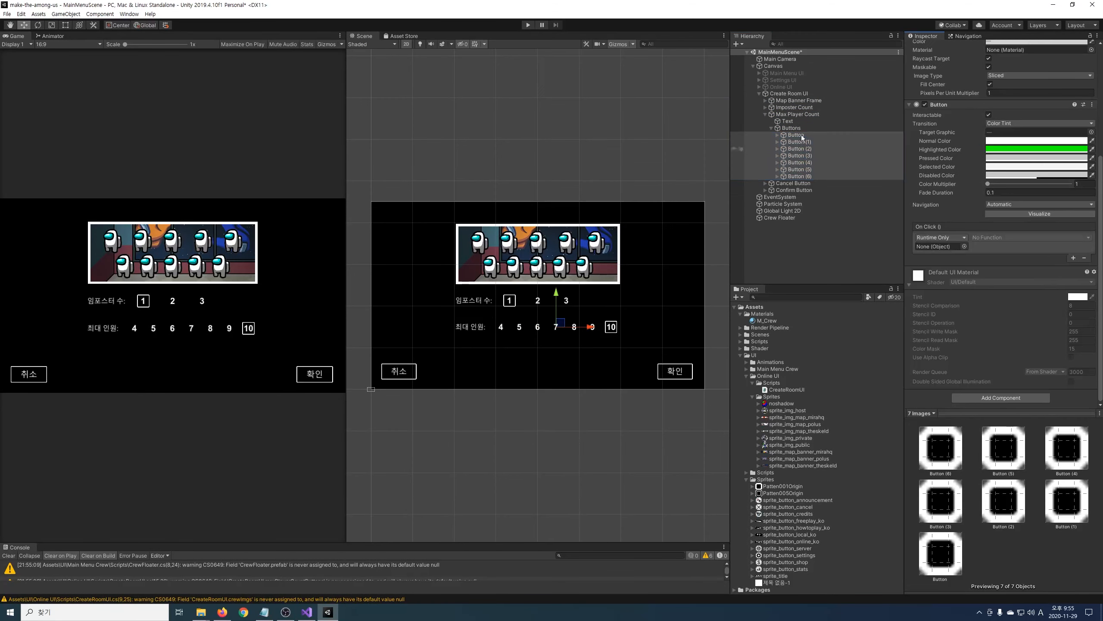
left_click_drag(793, 94, 938, 247)
left_click(1010, 238)
mouse_move(1021, 298)
left_click(930, 414)
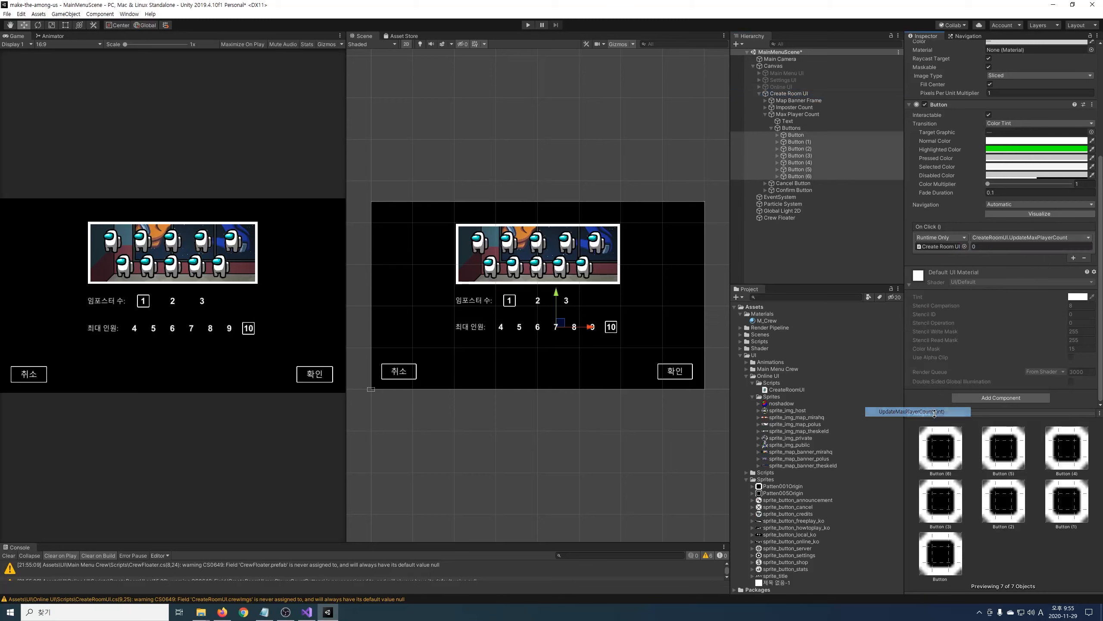
- Set the On Click count argument of each Max Player Count button, from 4 on the first to 10 on the last
left_click(798, 135)
left_click(983, 246)
type("4")
left_click(817, 149)
left_click(1008, 246)
left_click(818, 155)
left_click(818, 163)
left_click(819, 176)
left_click(1018, 246)
type("10")
- Fill the Max Player Count Buttons list of Create Room UI's script with the seven buttons, Button through Button (6)
left_click(798, 92)
left_click(910, 148)
left_click(910, 149)
left_click(909, 259)
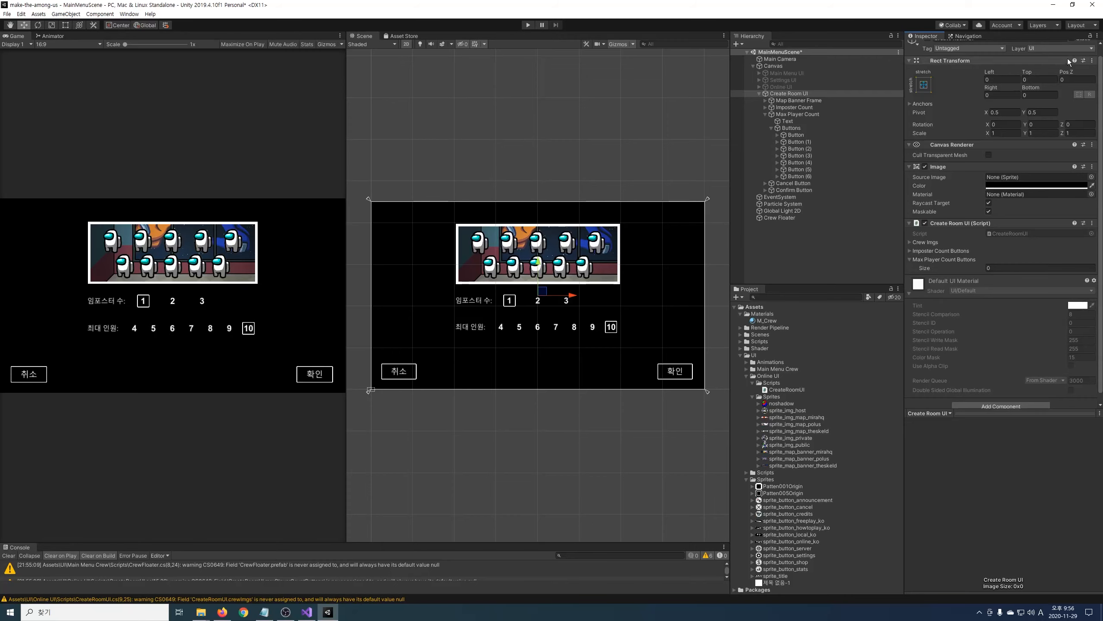
left_click(803, 136)
left_click(807, 177, "shift")
left_click_drag(807, 176, 958, 260)
left_click(799, 162)
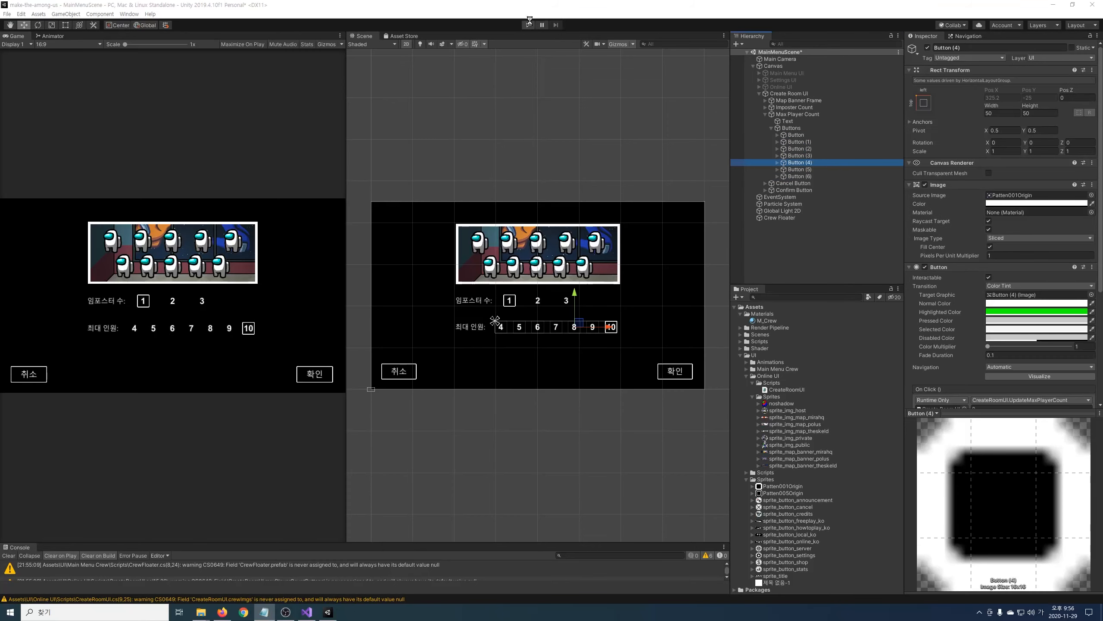
- Run the scene, test the maximum player choices from 4 through 10, and stop it
left_click(528, 24)
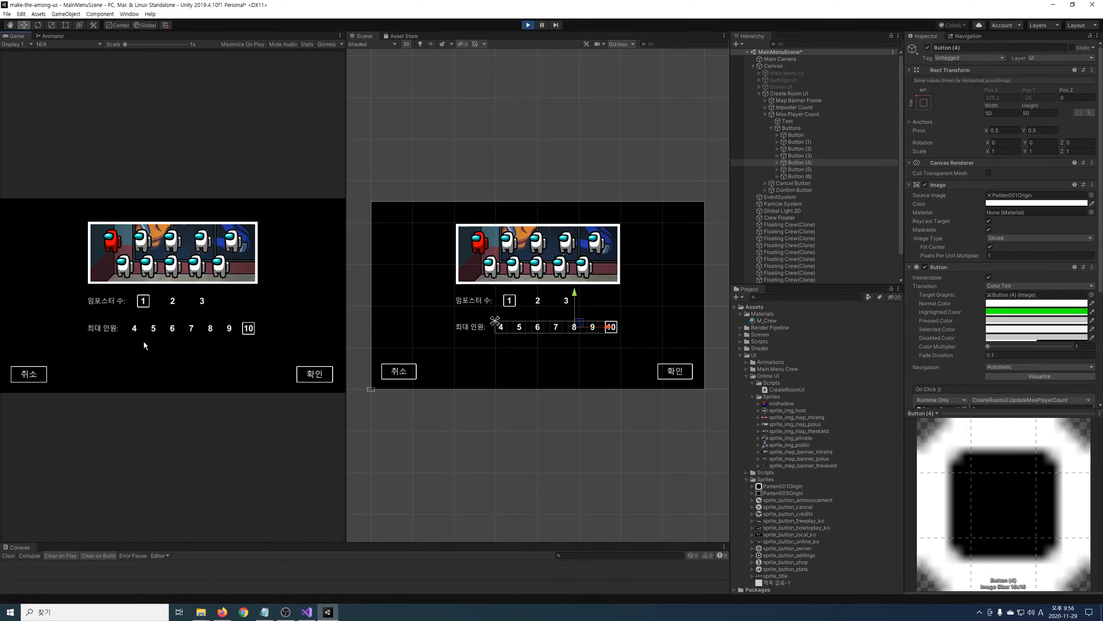
left_click(138, 329)
left_click(154, 331)
left_click(172, 331)
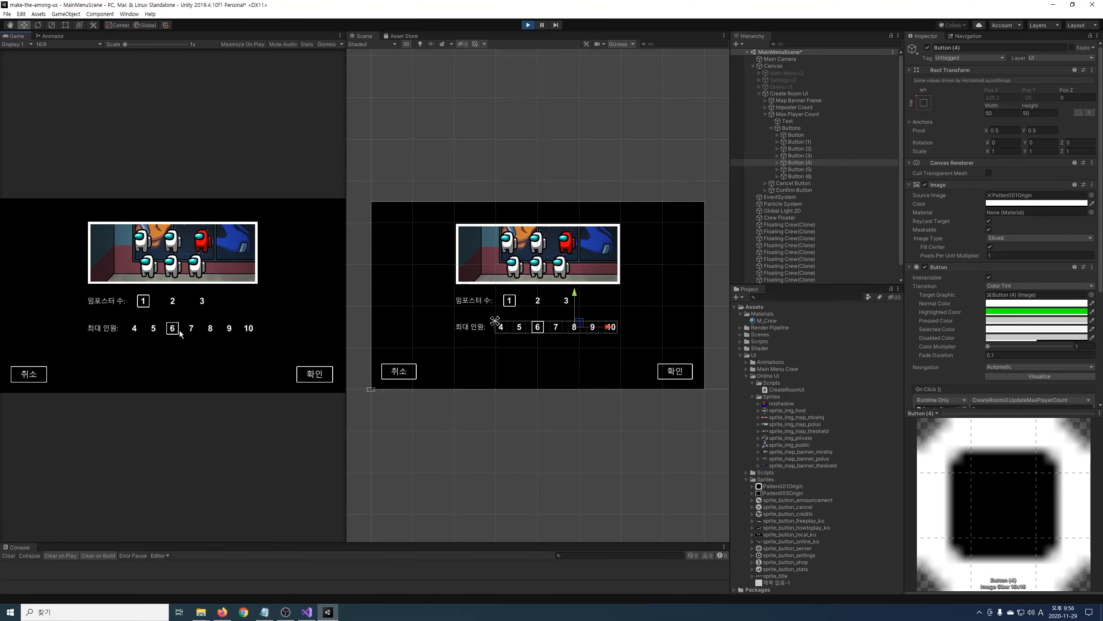
left_click(189, 331)
left_click(208, 331)
left_click(228, 331)
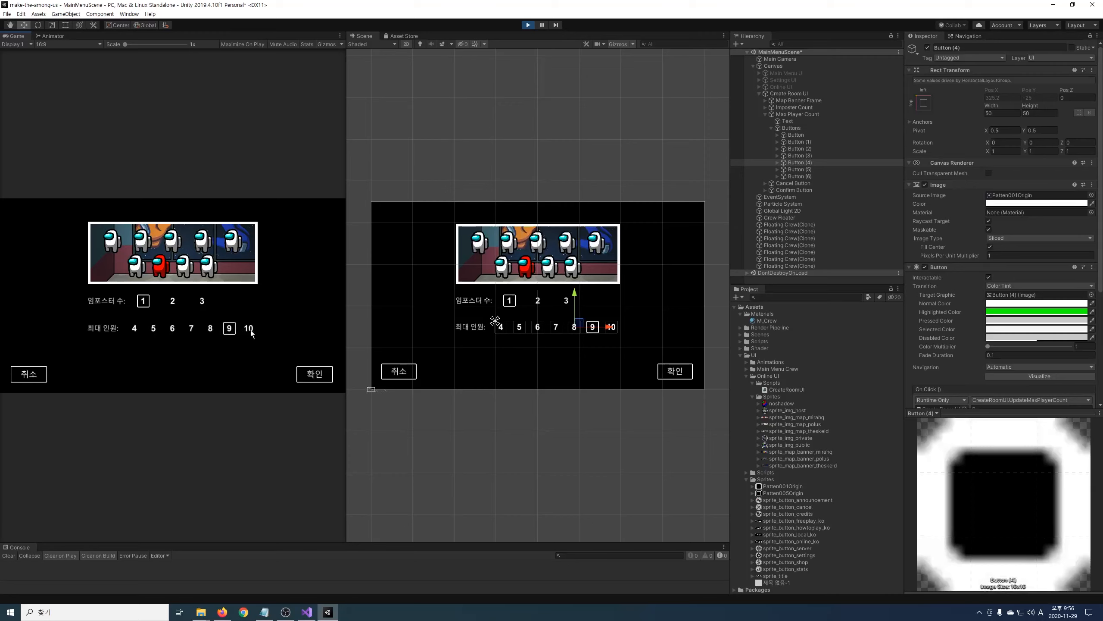
left_click(249, 331)
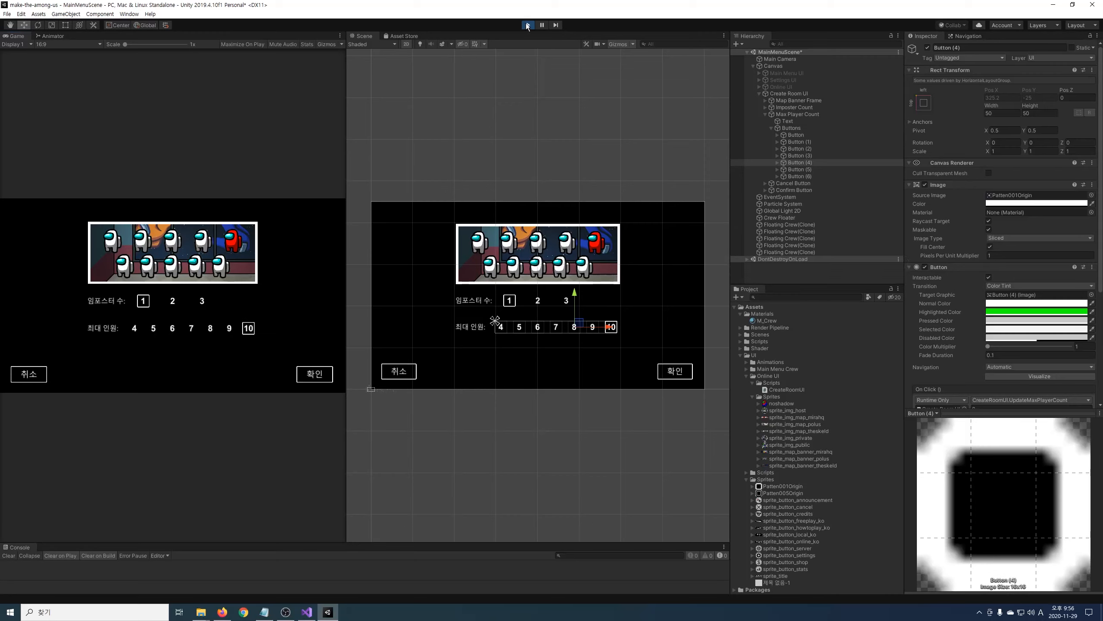
key("ctrl+p")
- In the CreateRoomUI script, add a public UpdateImposterCount(int count) method above UpdateMaxPlayerCount that assigns count to roomData.imposterCount
key("alt+Tab")
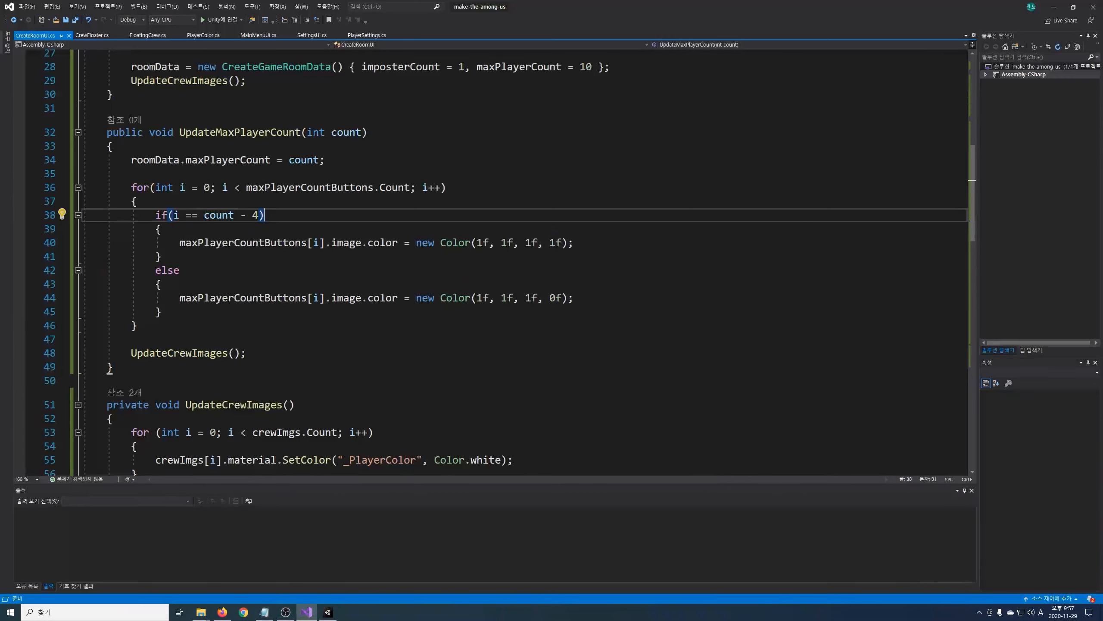
type("public")
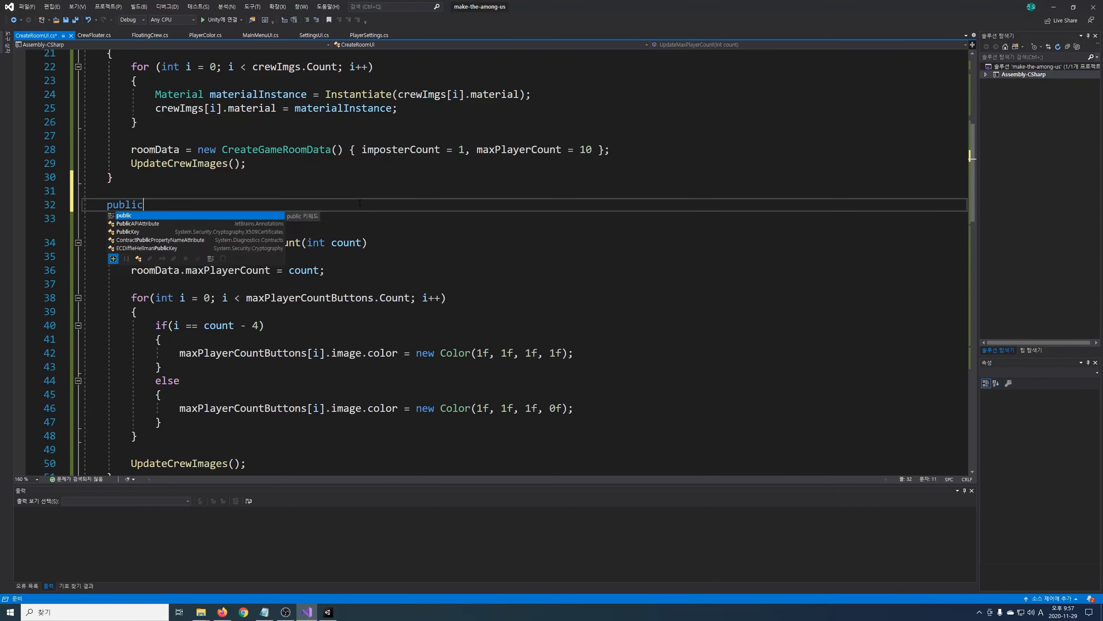
type(" void UpdateImposterCount(int count)")
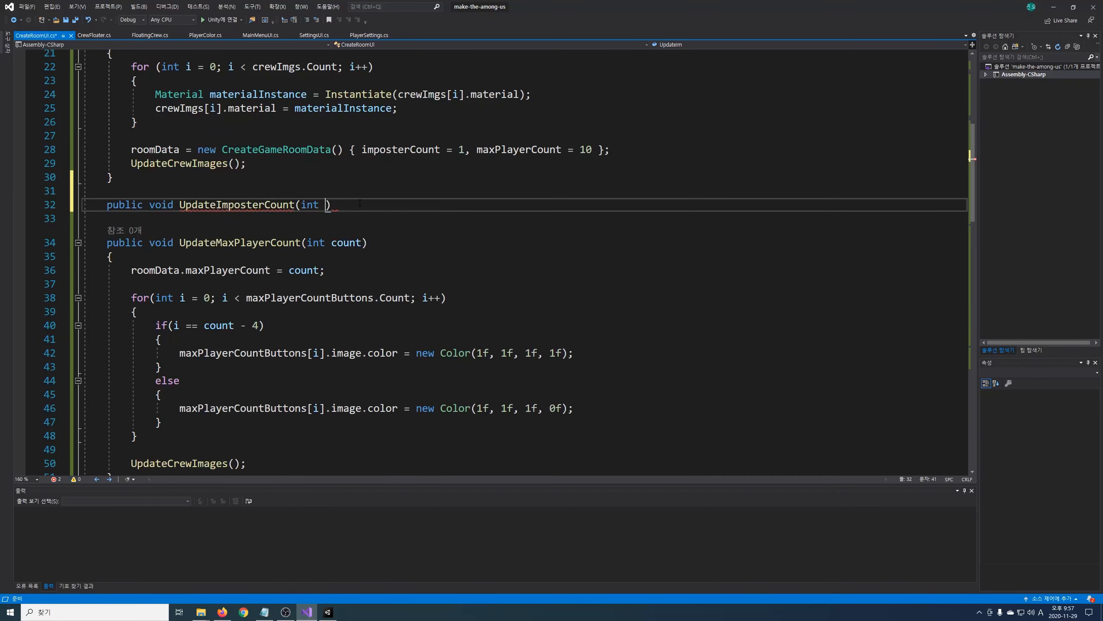
key("Return")
type("{")
key("Return")
type("ro")
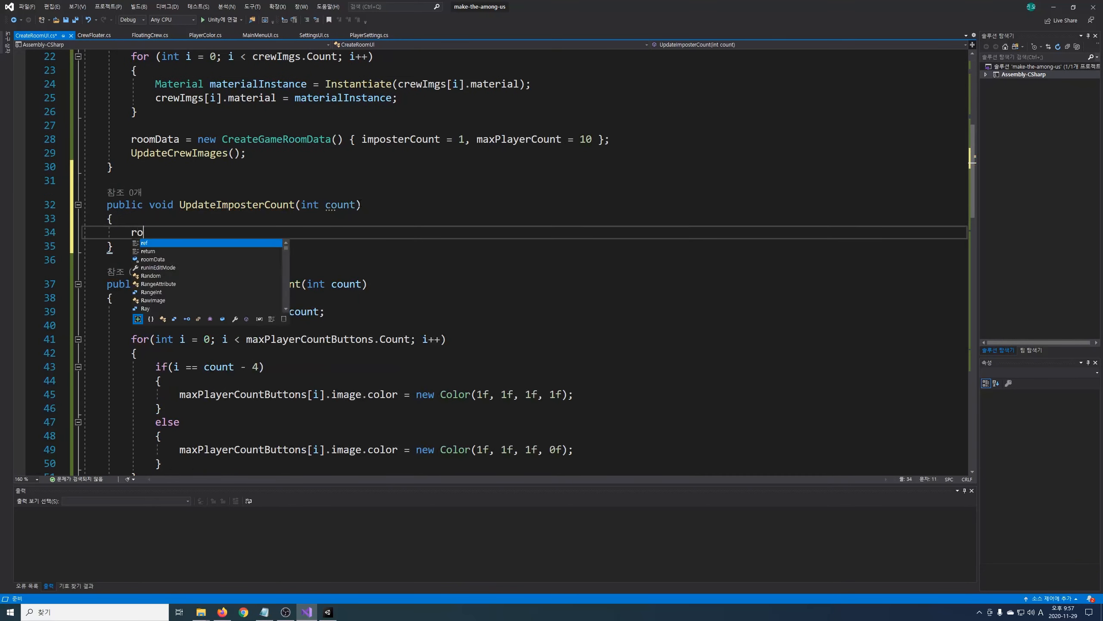
type("omData.imposterCount = coun")
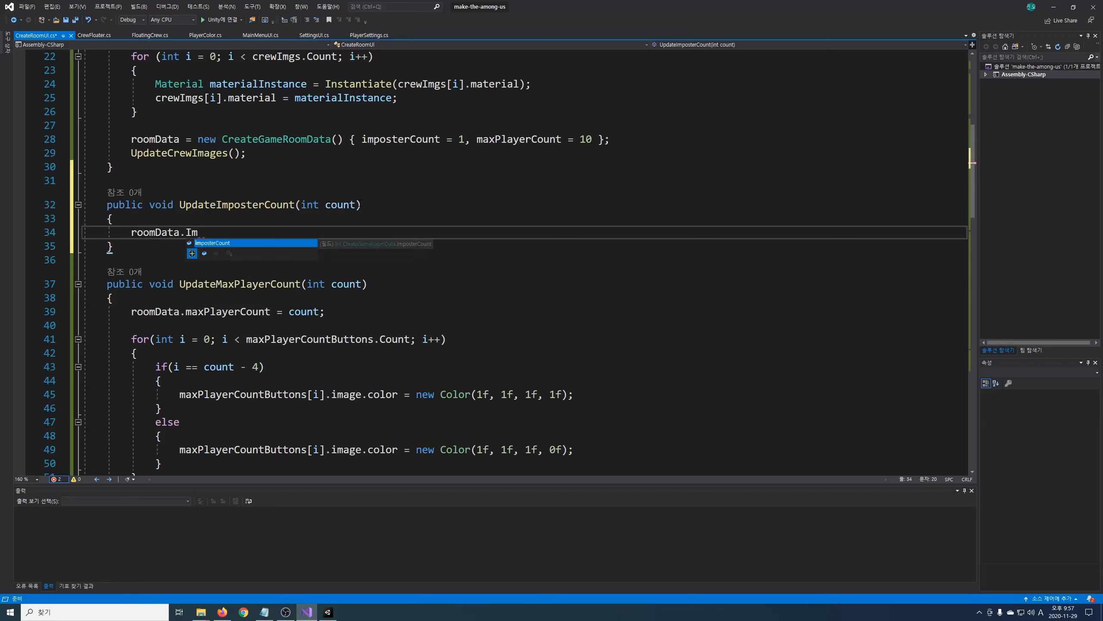
type("t;")
- Add a for loop over imposterCountButtons below the imposterCount assignment in UpdateImposterCount
key("Return")
key("Return")
type("for(int i = 0; i < imposterCountButtons.Count; i++)")
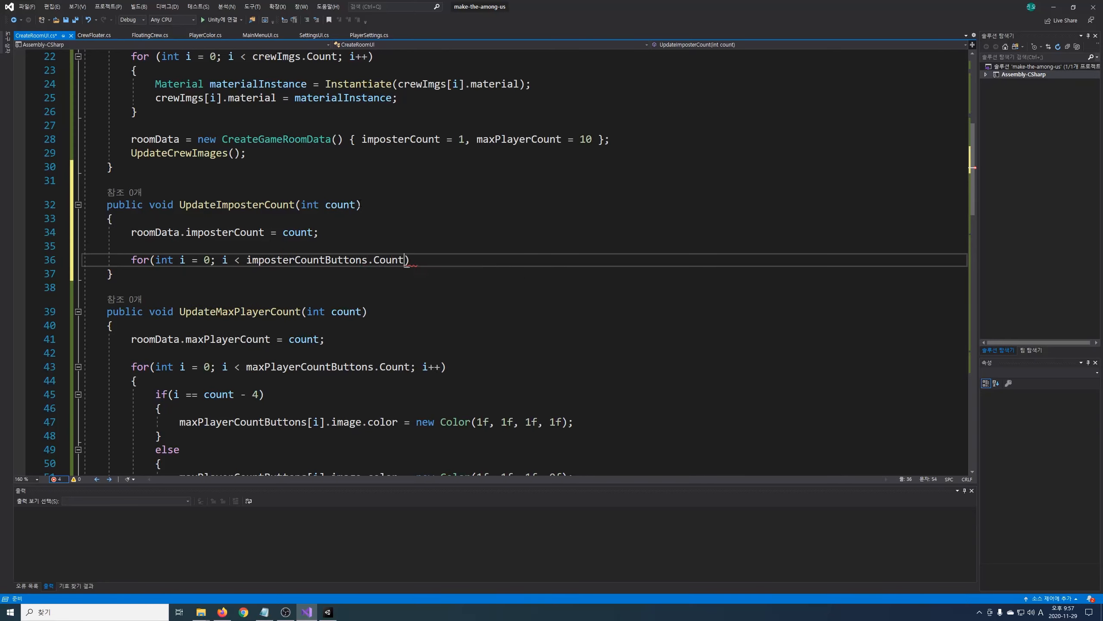
key("Return")
type("{")
key("Return")
- In the imposter loop, set the button image color to Color(1f, 1f, 1f, 1f) if i == count - 1, else to Color(1f, 1f, 1f, 0f)
type("if(i == count - 1) {     imposterCountButtons[i].image.color = new Color(1f, 1f, 1f, 1f);")
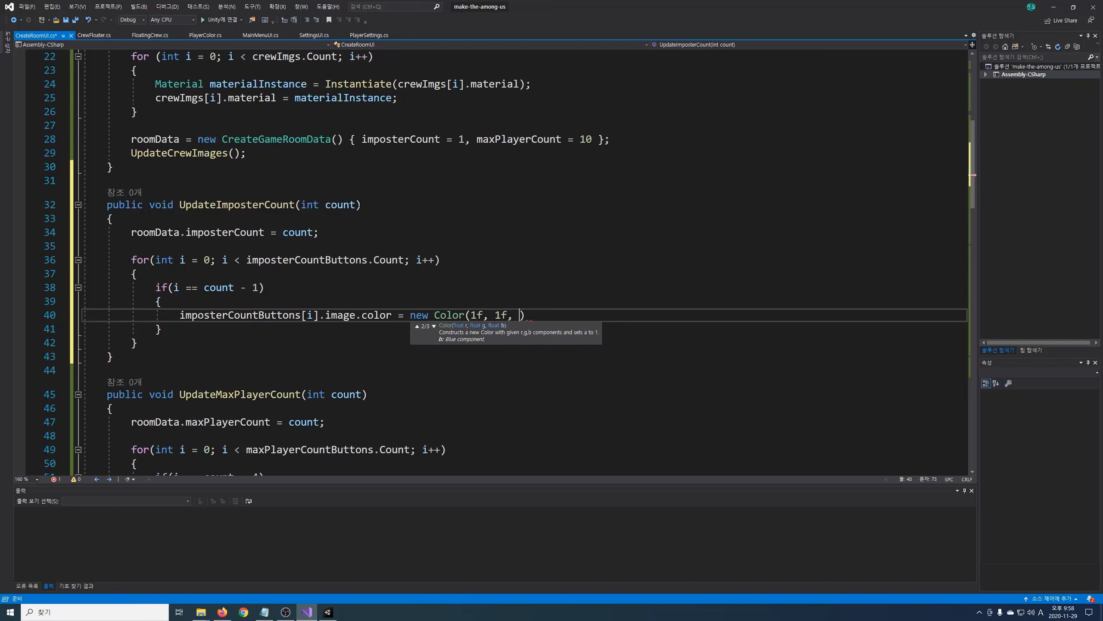
key("Down")
key("Return")
type("else {")
type("imposterCountButtons[i].image.color = new Color(1f, 1f, 1f, 1f);")
key("Left")
key("Left")
key("Left")
key("BackSpace")
type("0")
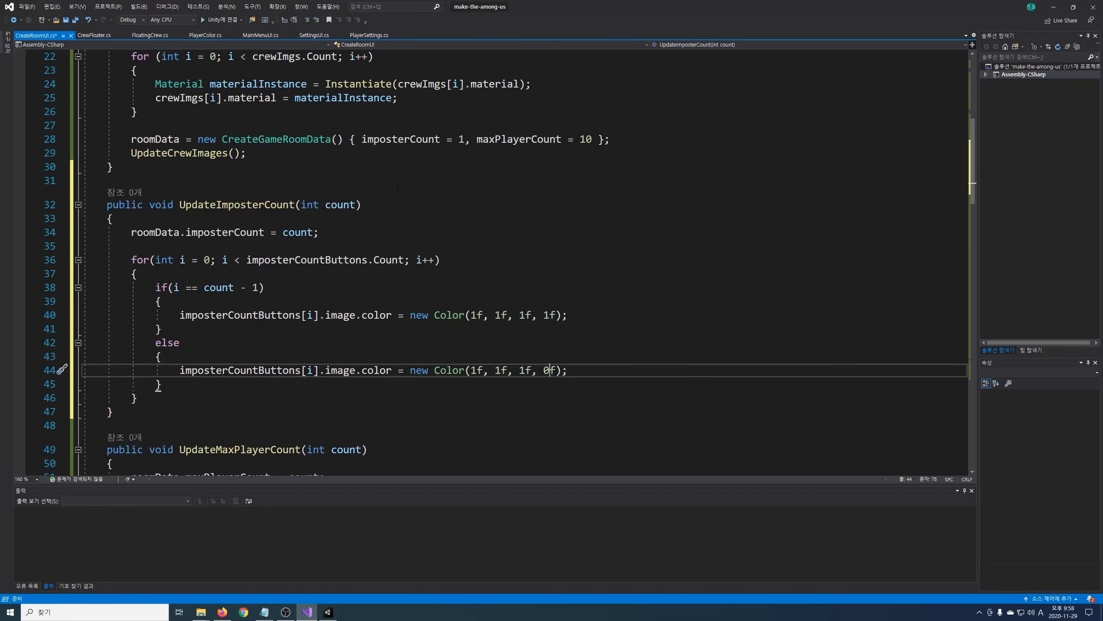
- After the imposter button loop, declare int limitMaxPlayer = count == 1 ? 4 : count == 2 ? 7 : 9
scroll(389, 182, "down", 2)
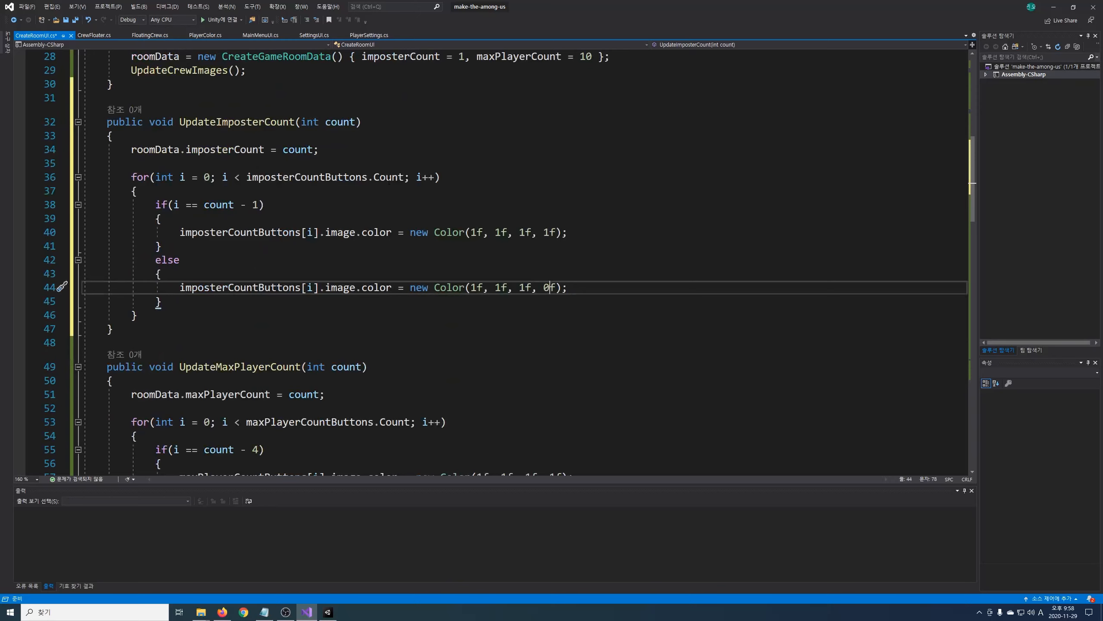
scroll(389, 181, "down", 1)
left_click(614, 270)
key("Return")
key("Return")
type("int ")
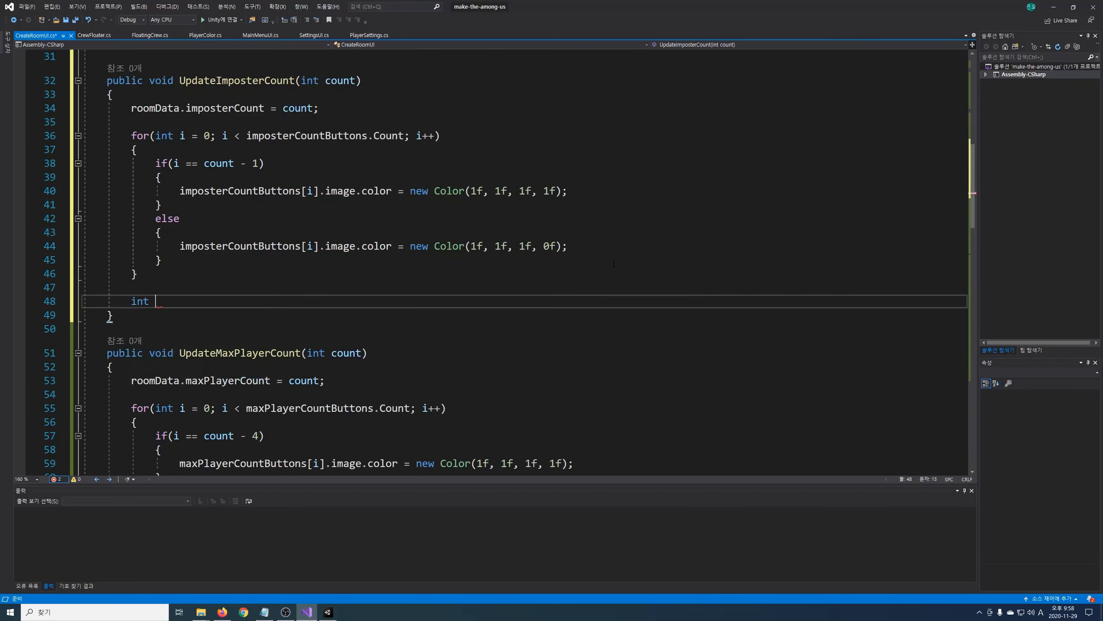
type("limitMaxPlayer = coutn == ")
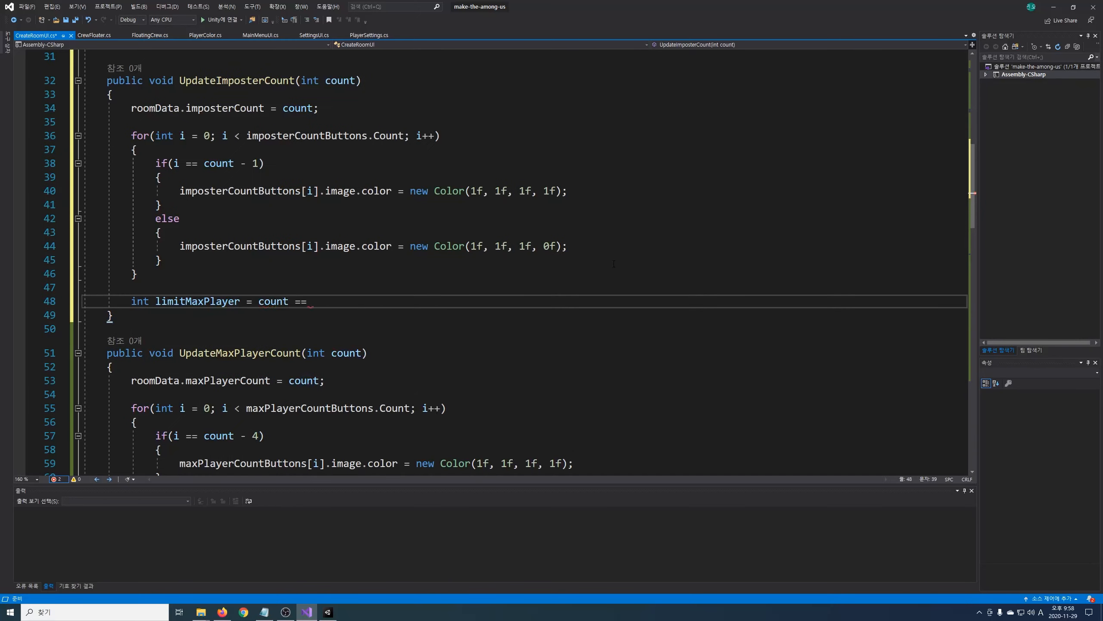
type("1 ? 4 : count == 2 ? 7 : 9;")
- Add an if block calling UpdateMaxPlayerCount(limitMaxPlayer) when roomData.maxPlayerCount is less than limitMaxPlayer
key("Return")
type("if(")
type("roomData.ma")
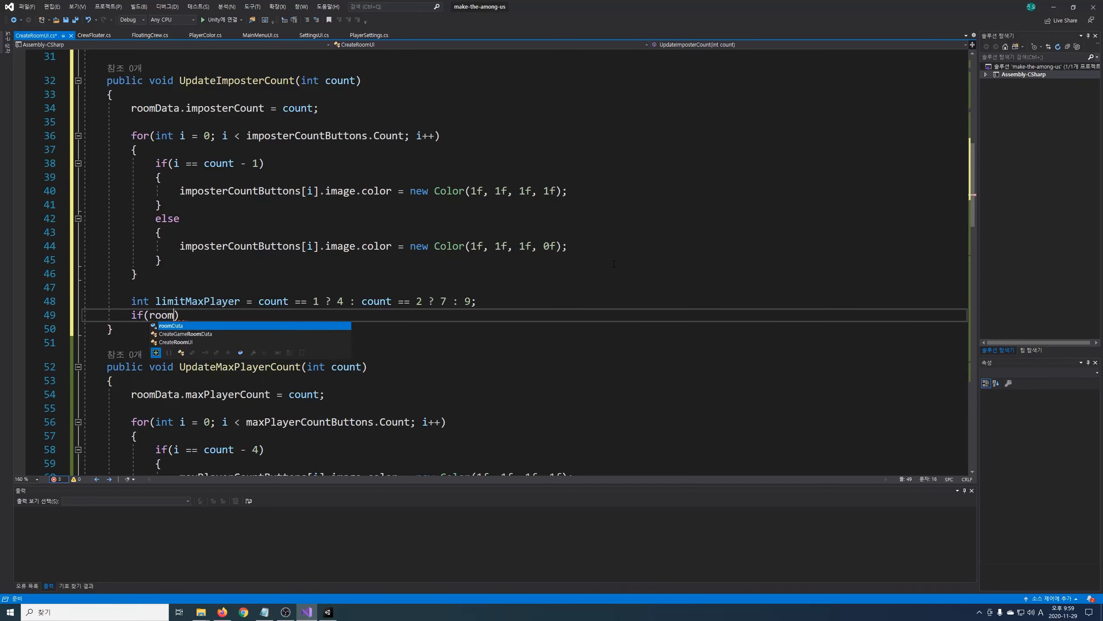
type("xPlayerCount < limitMaxPlayer)")
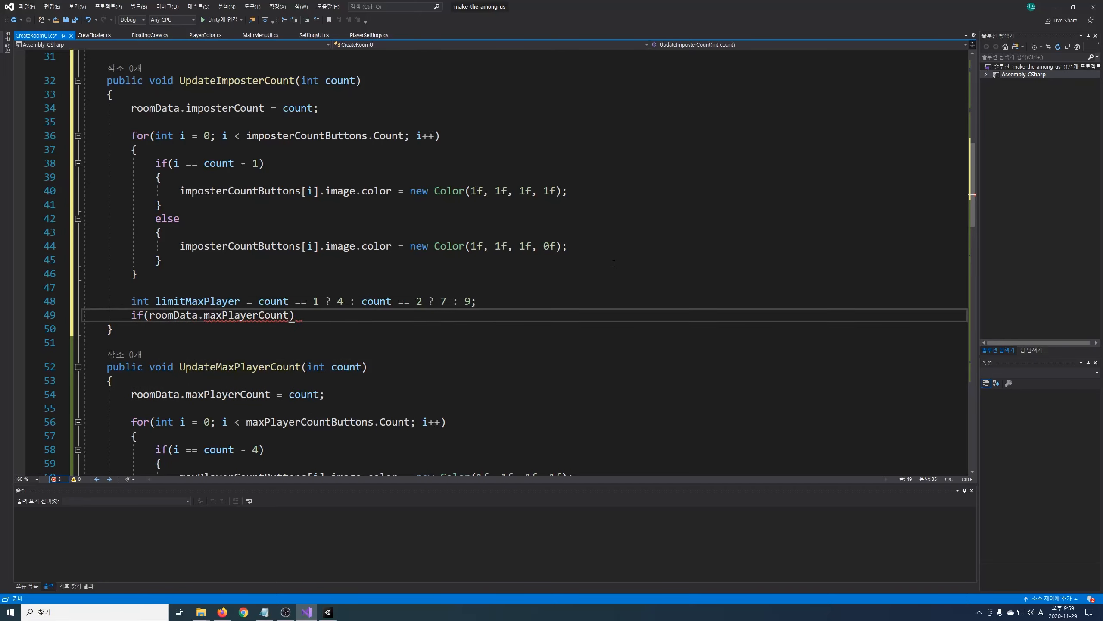
key("Return")
type("{")
key("Return")
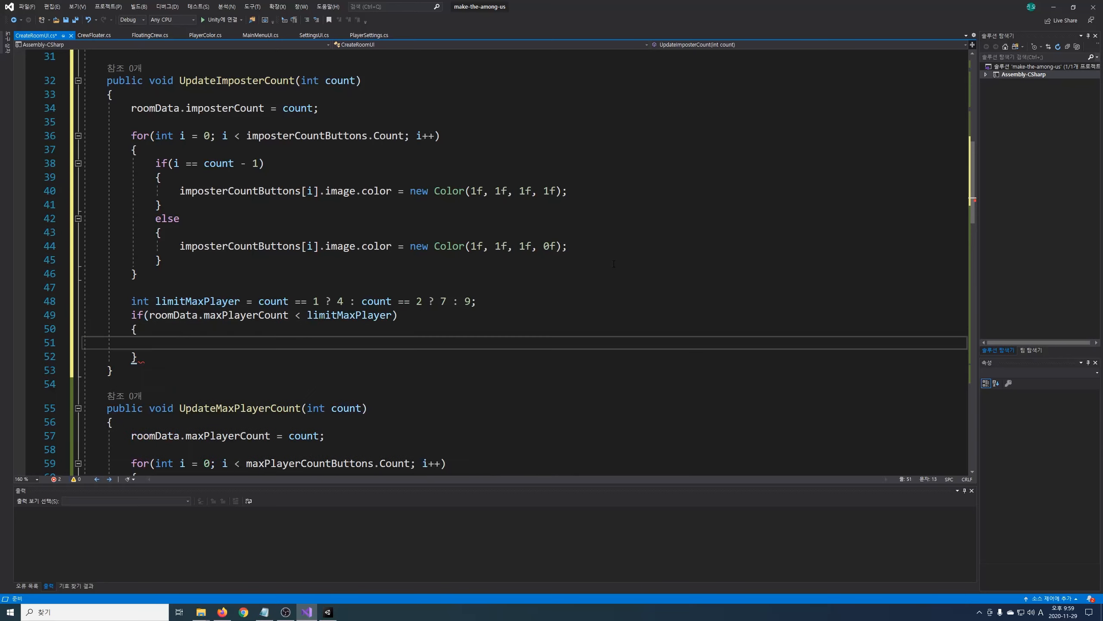
type("Upd")
key("Down")
key("Down")
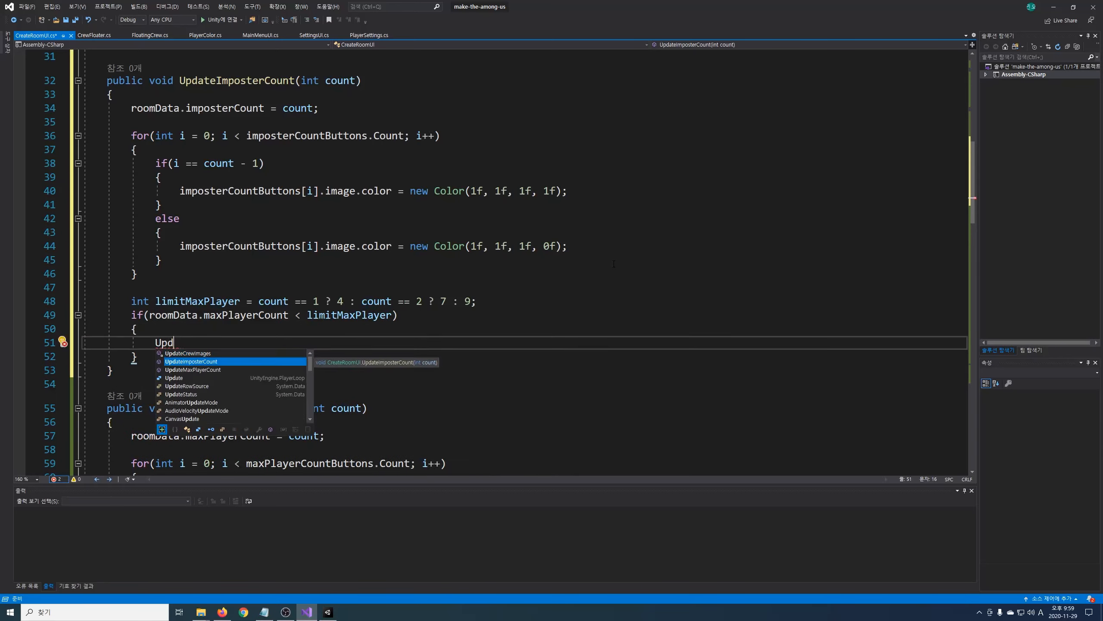
type("ateMaxPlayerCount(limitMaxPlayer)")
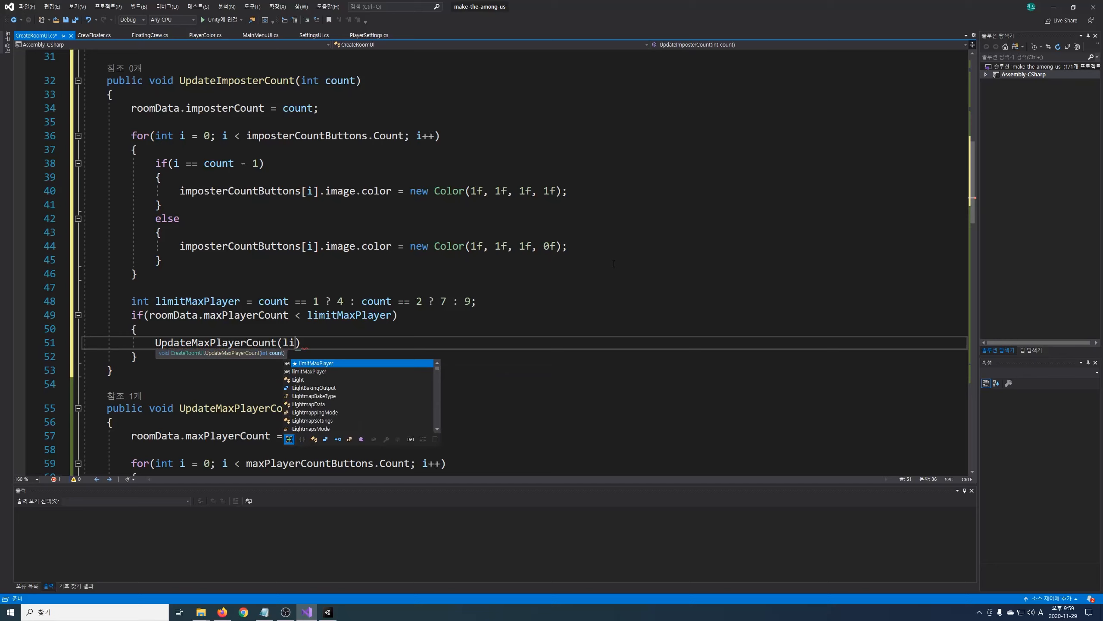
type(";")
- Add an else block that calls UpdateMaxPlayerCount(roomData.maxPlayerCount)
key("Down")
key("Return")
type("else")
key("Return")
type("{")
key("Return")
type("UpdateMaxPlayerCount")
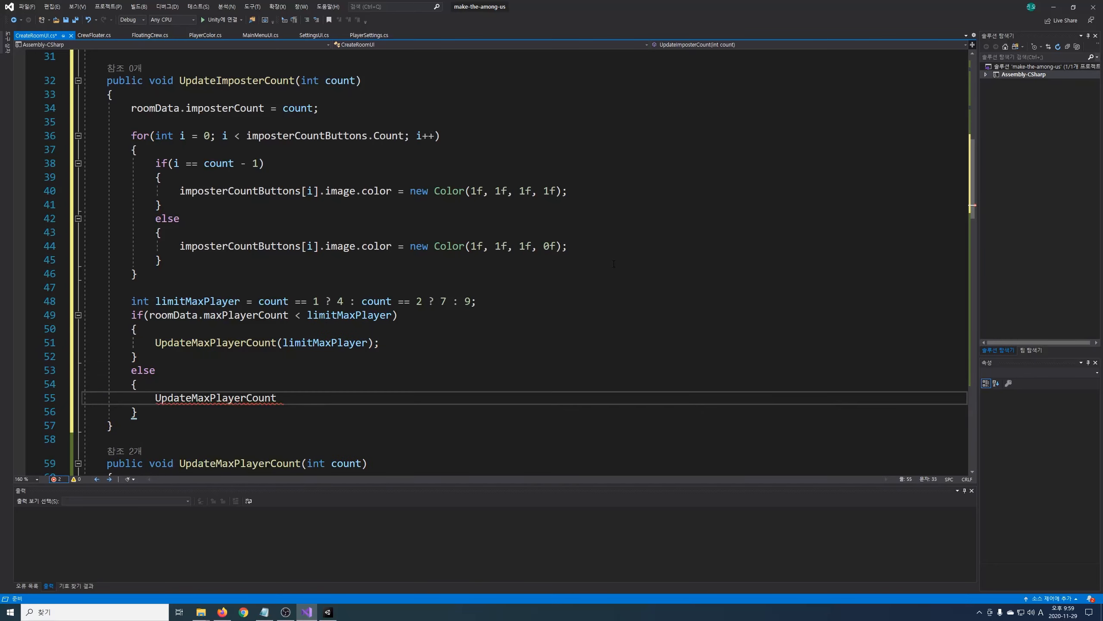
type("(roomData.maxPlayerCount);")
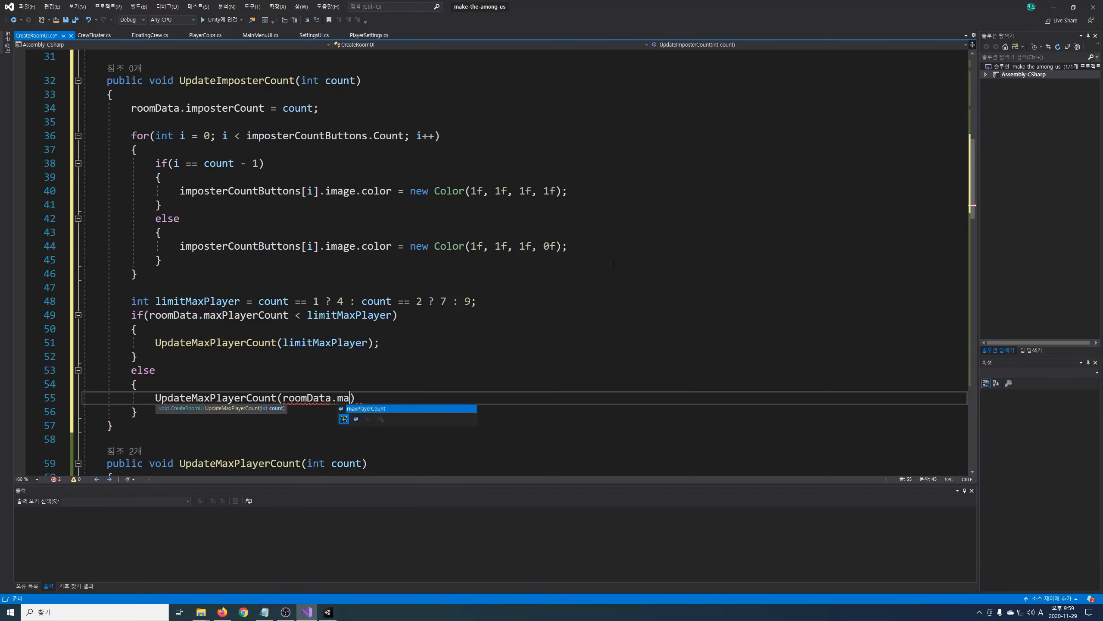
- After the else block, add a for loop over maxPlayerCountButtons declaring var text = maxPlayerCountButtons[i].GetComponentInChildren<Text>();
key("Down")
key("Return")
key("Return")
type("for(int i = 0; i < maxPlayerCountButtons.Count; i++)")
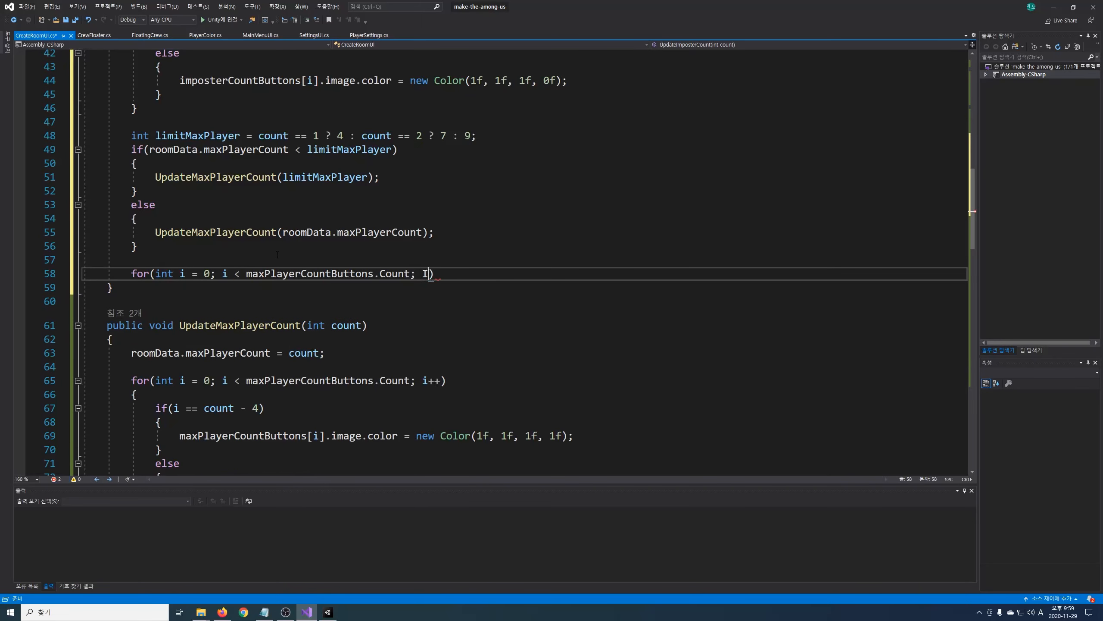
key("Return")
type("{")
key("Return")
type("var text = maxPlayerCountButtons[i].Get")
type("ComponentInChildren<Text>();")
key("Return")
- Inside the loop, add if(i < limitMaxPlayer - 4) setting the button's interactable to false and text.color to Color.gray
type("if(i < limitMaxPlayer - 4)")
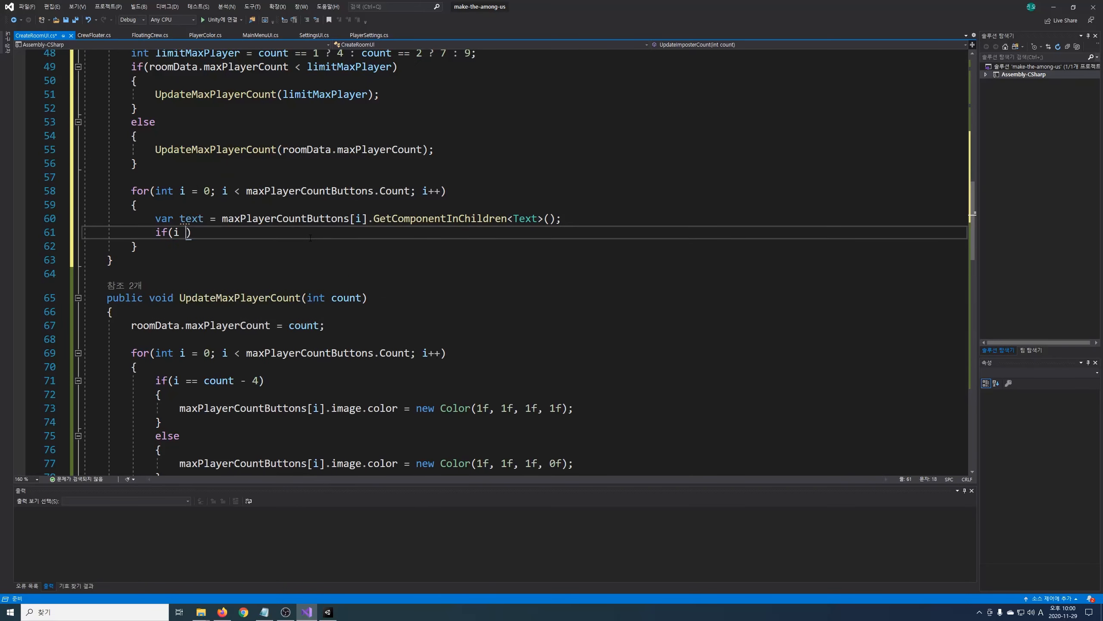
key("Return")
type("{")
key("Return")
type("maxPlayerCountButtons[i].interactable = false;")
key("Return")
type("text.color = Color.gray;")
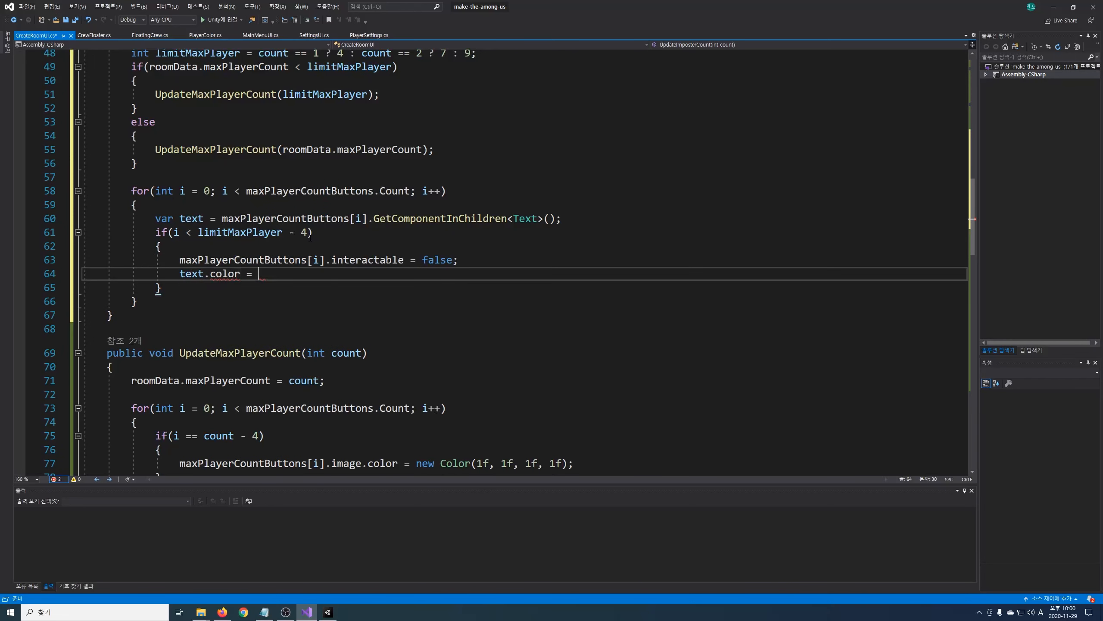
- Add an else block that sets maxPlayerCountButtons[i].interactable to true and text.color to Color.white
key("Down")
key("Return")
type("else")
key("Return")
type("{")
key("Return")
type("maxPlayerCountButtons[i].interactable = false;                 text.color = Color.gray;")
double_click(441, 331)
type("true")
double_click(307, 343)
type("white")
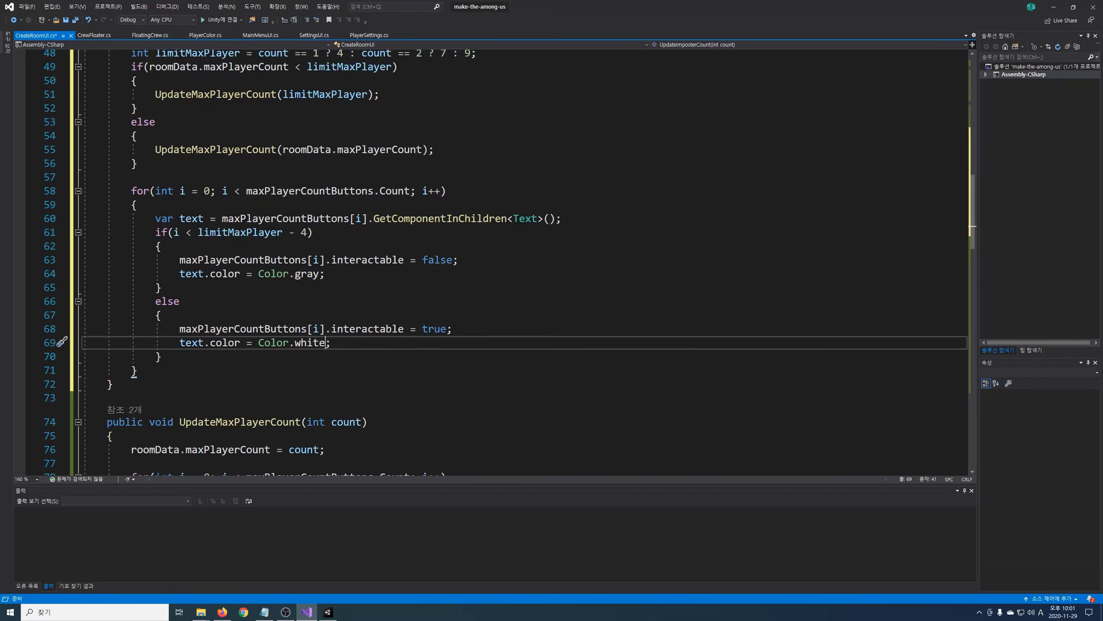
- In Unity, add an On Click entry targeting Create Room UI to all three buttons under Imposter Count
left_click(328, 612)
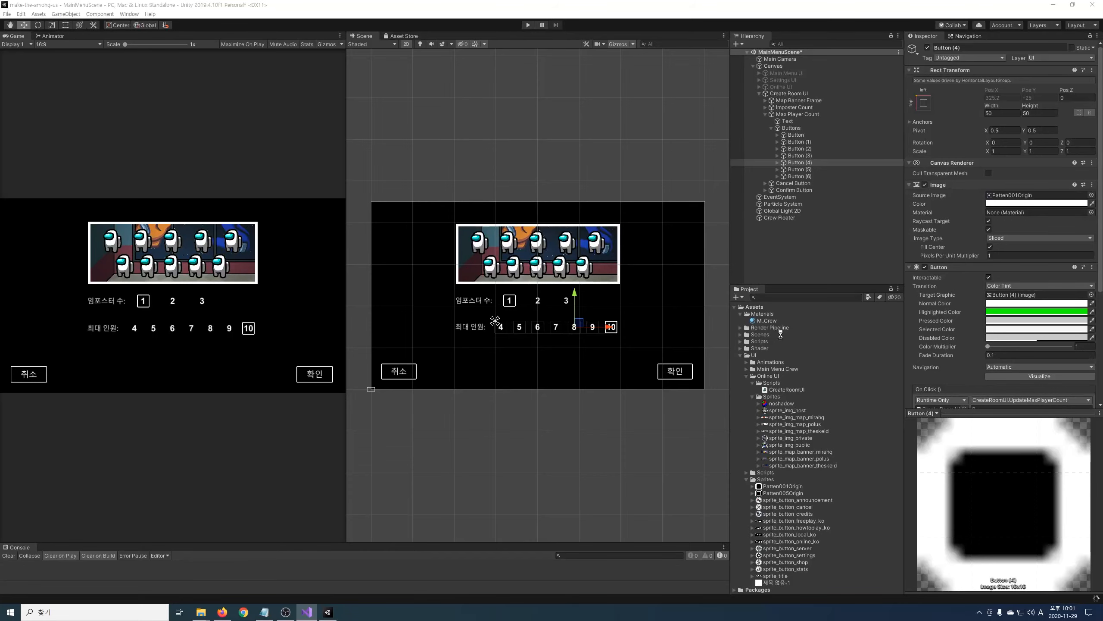
left_click(809, 115)
key("Left")
left_click(809, 108)
key("Right")
left_click(809, 122)
key("Right")
left_click(808, 135)
left_click(809, 129)
left_click(809, 142, "shift")
scroll(1068, 325, "down", 6)
left_click(1073, 258)
left_click_drag(789, 93, 938, 245)
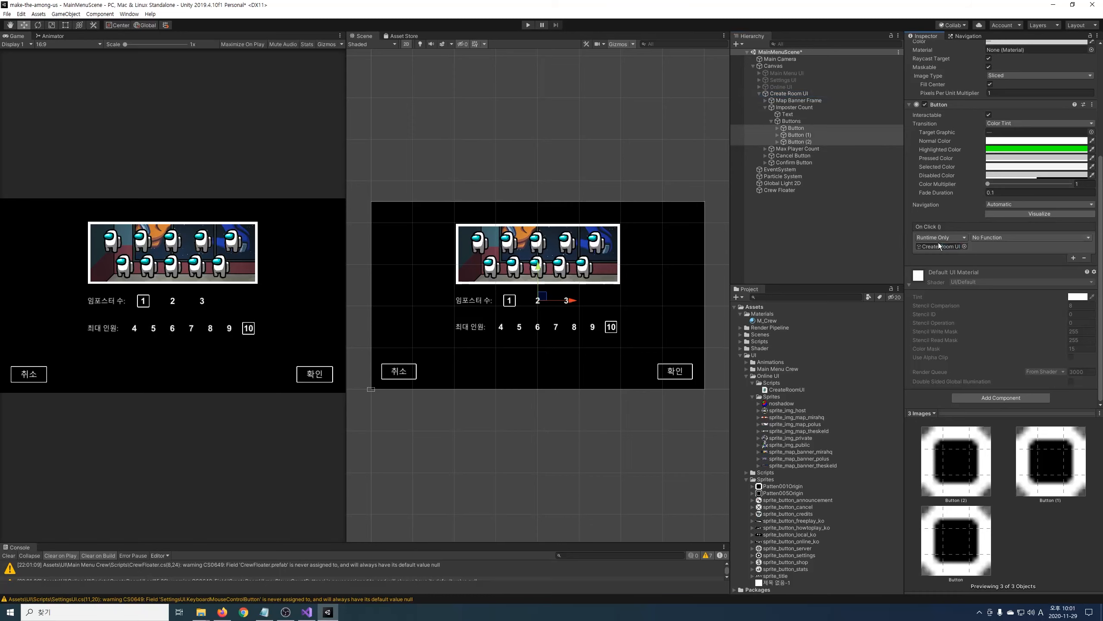
- Set the On Click function of the three imposter buttons to CreateRoomUI.UpdateImposterCount (int)
left_click(1016, 237)
mouse_move(1002, 299)
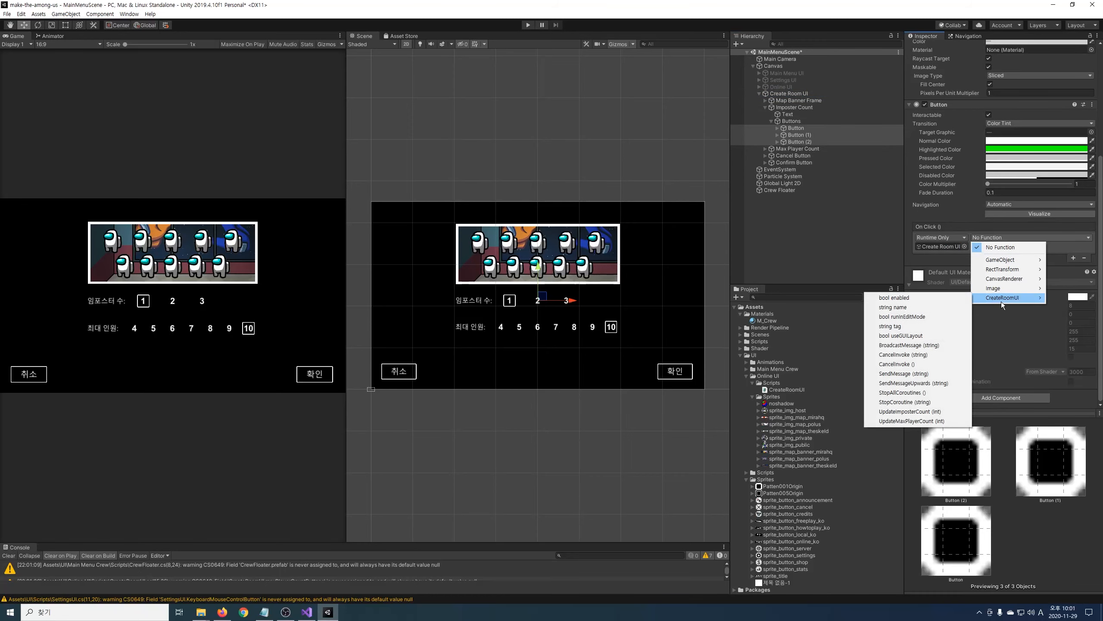
left_click(916, 415)
- Set the UpdateImposterCount argument of Button (1) and Button (2) under Imposter Count to each button's own number
left_click(802, 135)
key("Down")
left_click(983, 247)
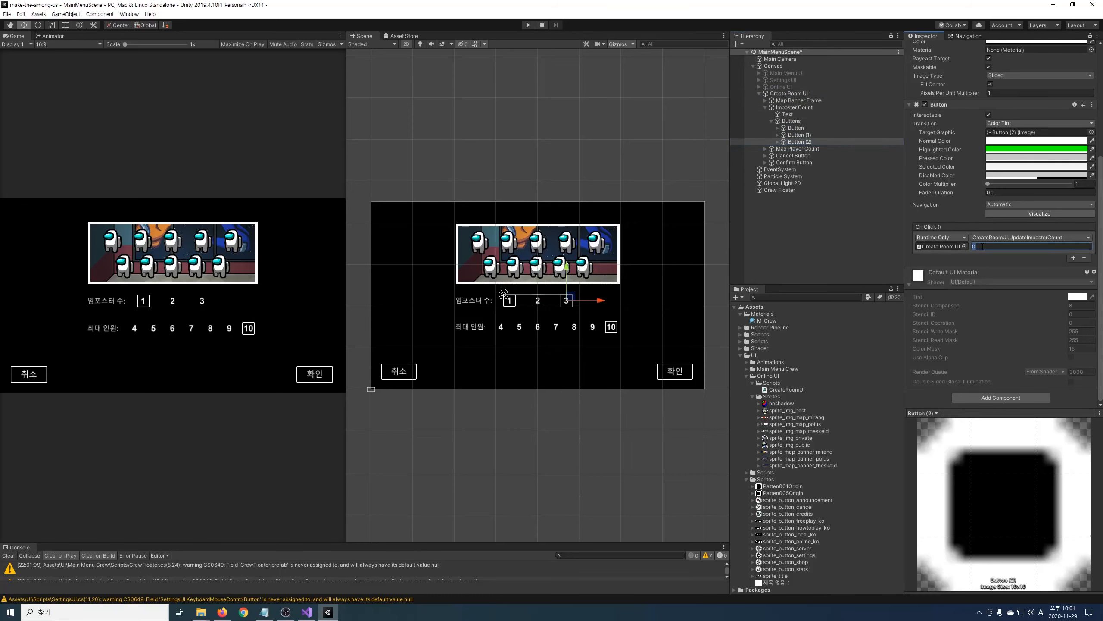
- Assign the three Imposter Count buttons to the Imposter Count Buttons list of Create Room UI, keeping their order
left_click(791, 93)
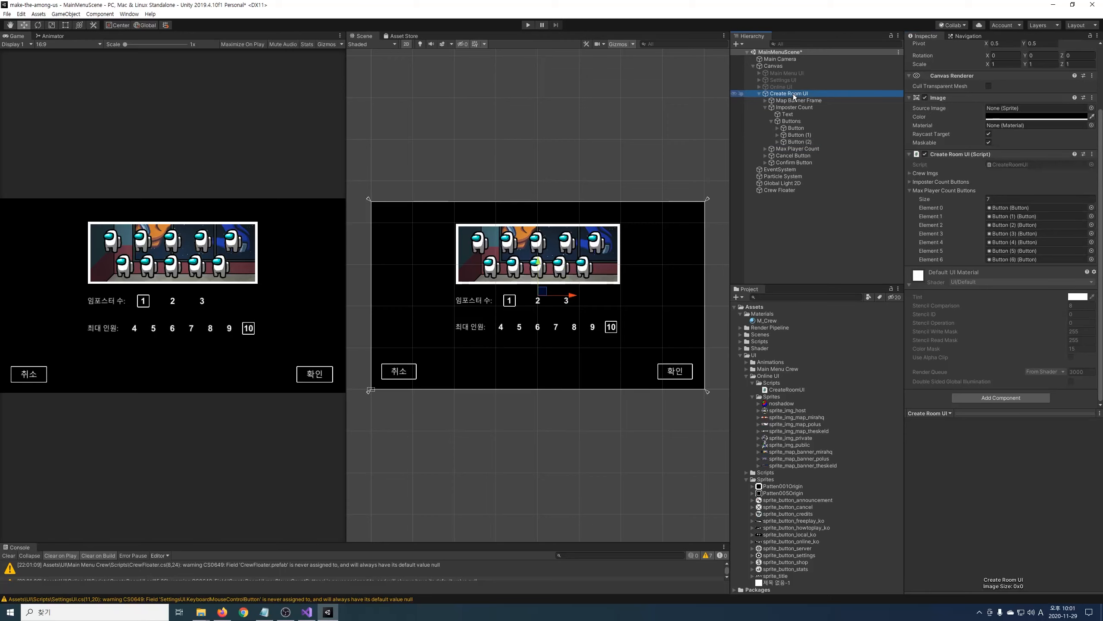
left_click(909, 191)
left_click(910, 251)
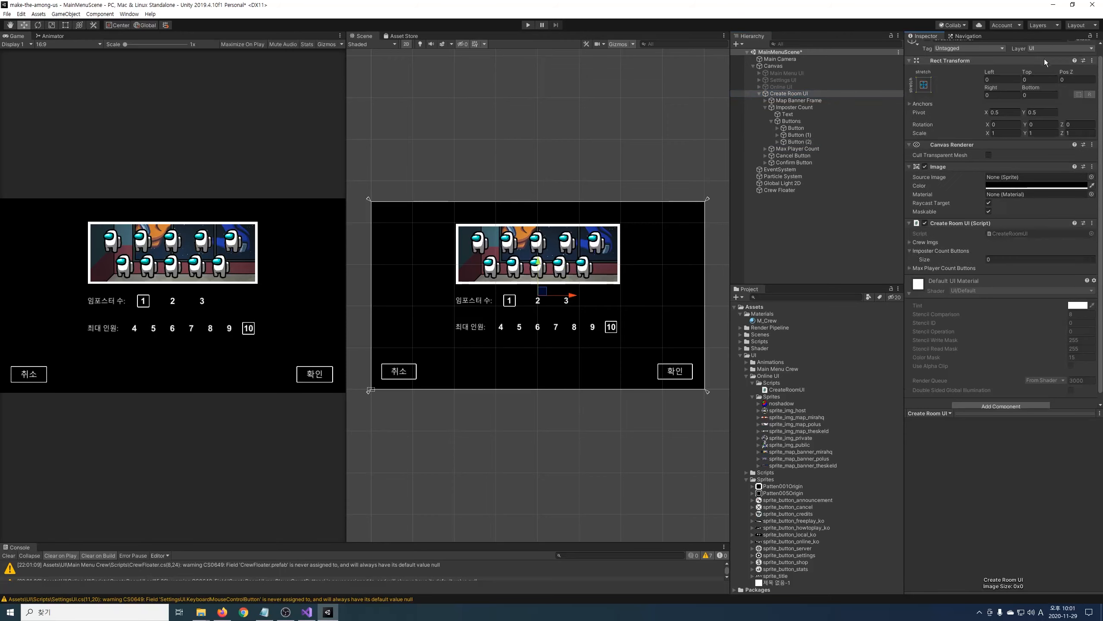
left_click(795, 127)
left_click(799, 142, "shift")
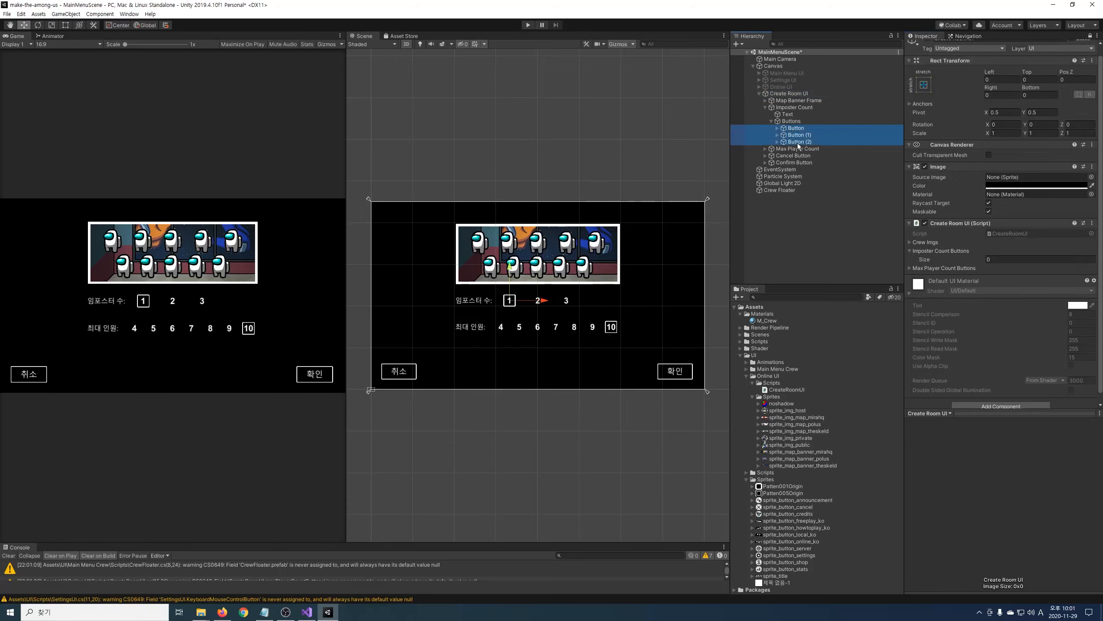
left_click_drag(799, 142, 938, 251)
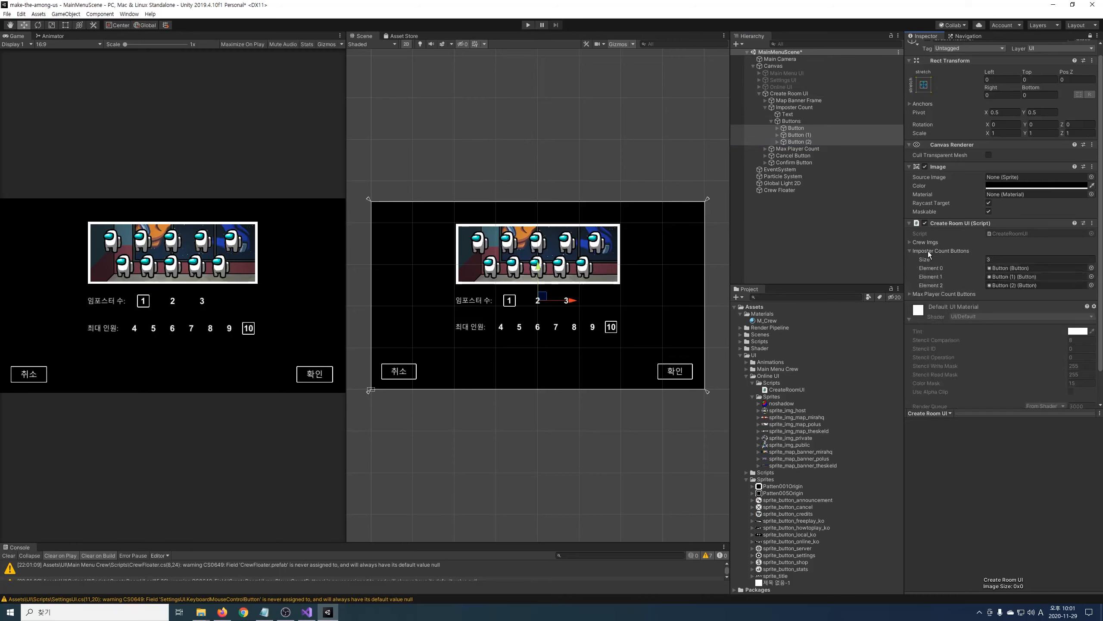
left_click(1090, 36)
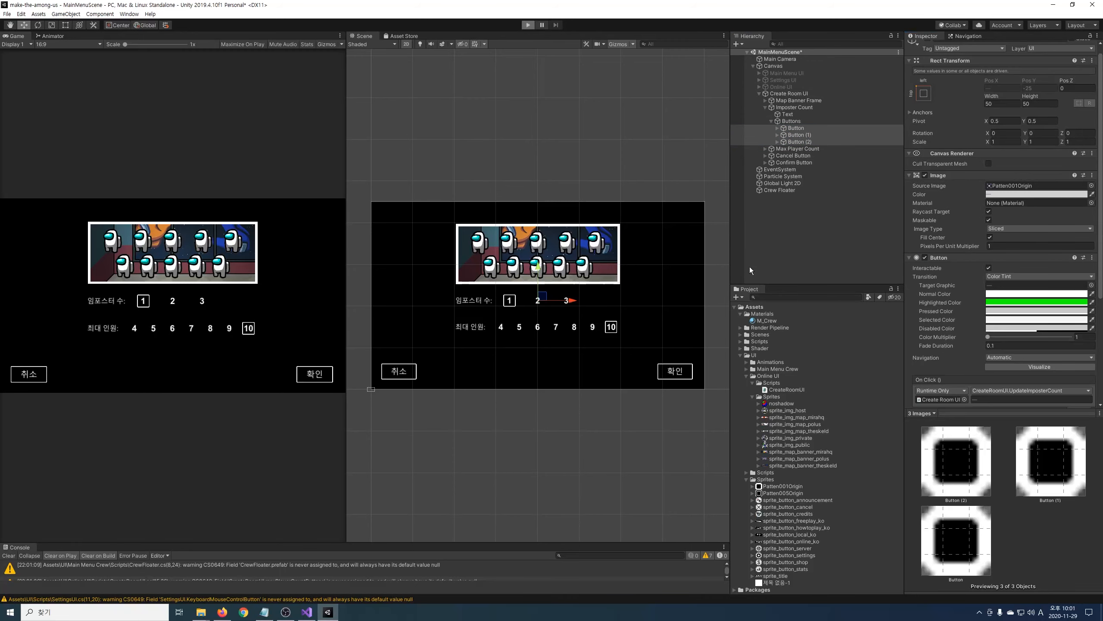
- Play the scene and test imposter counts 2, 3 and 1 with 10 maximum players
key("ctrl+p")
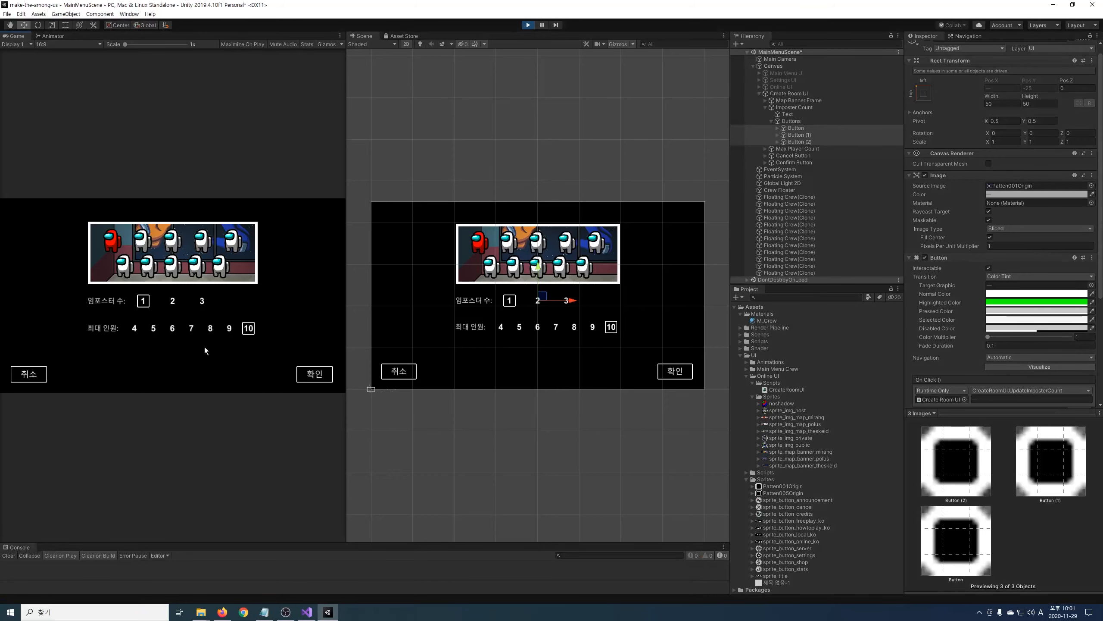
left_click(173, 300)
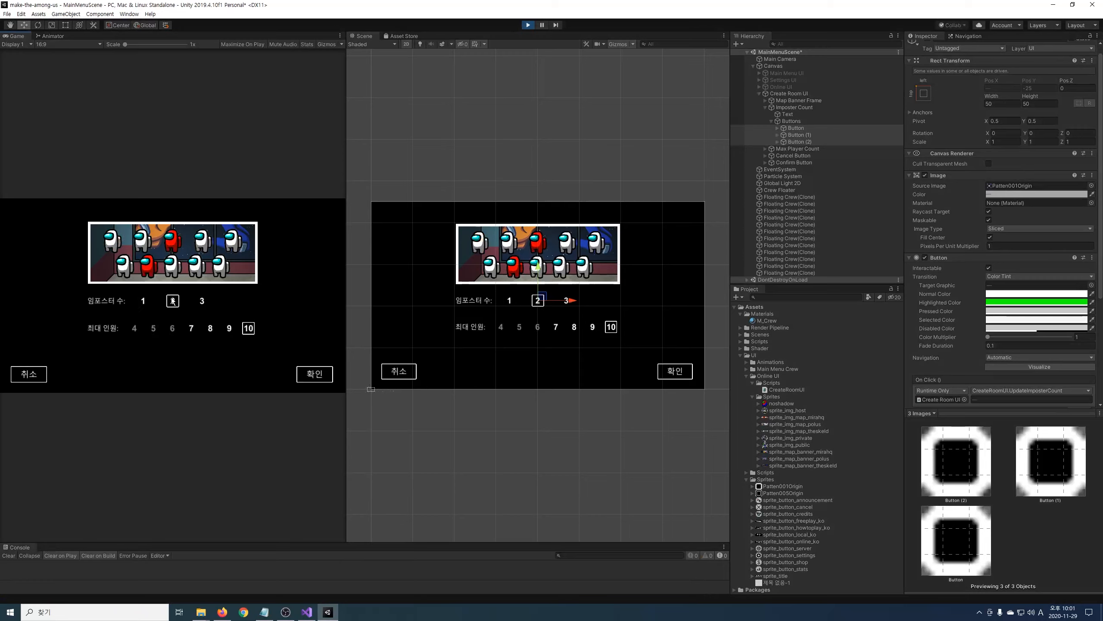
left_click(202, 303)
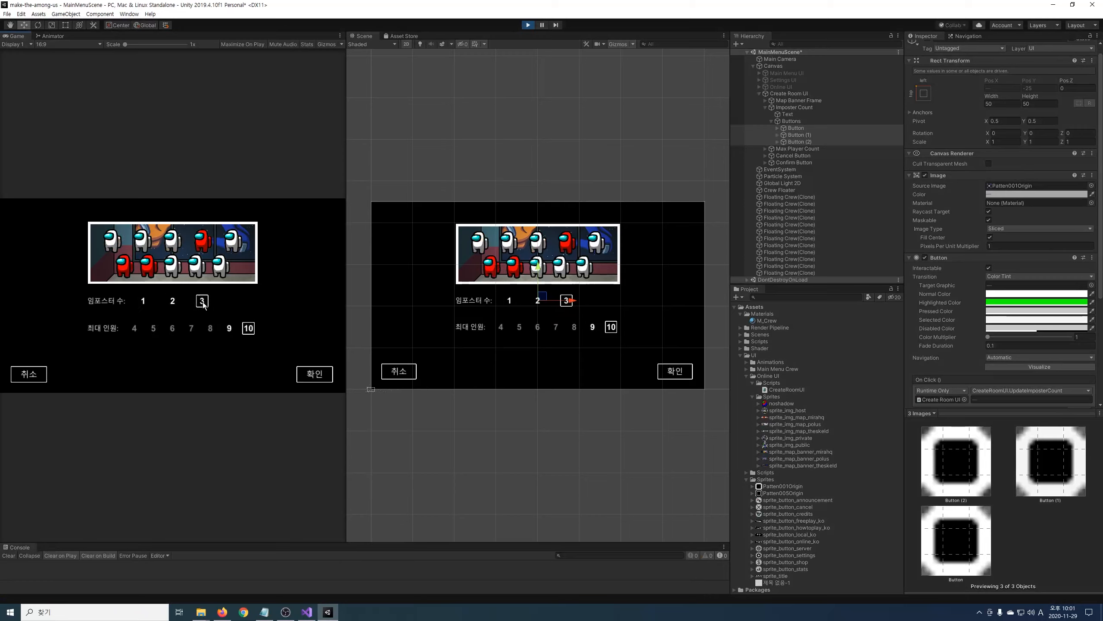
left_click(143, 300)
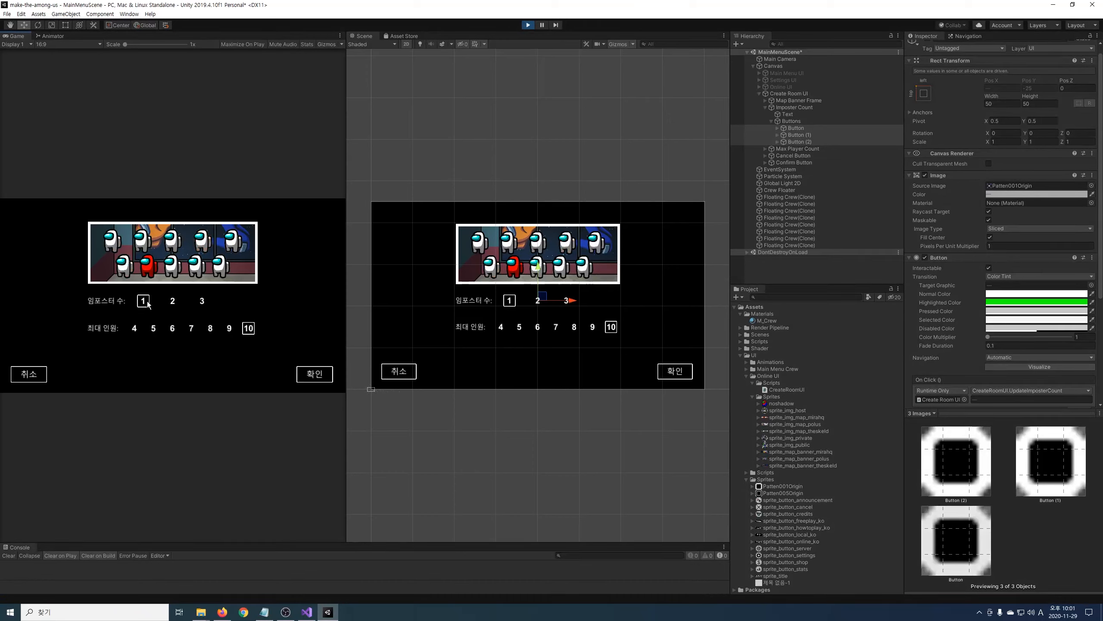
- Choose 4 maximum players, test imposter counts 2 and 3, and stop playing the scene
left_click(134, 327)
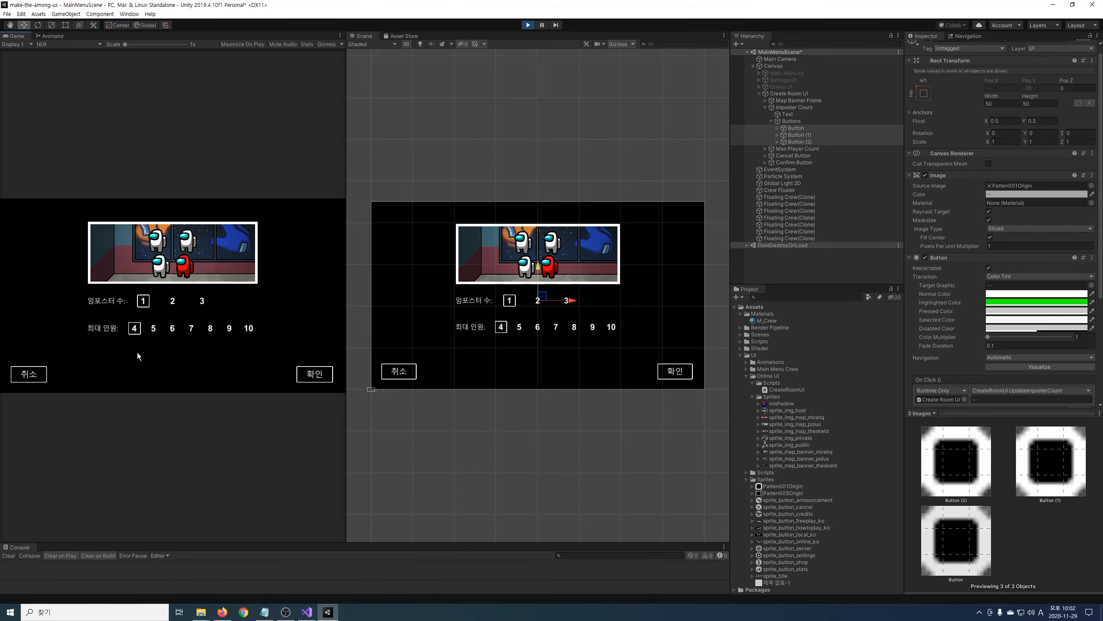
left_click(174, 301)
left_click(203, 303)
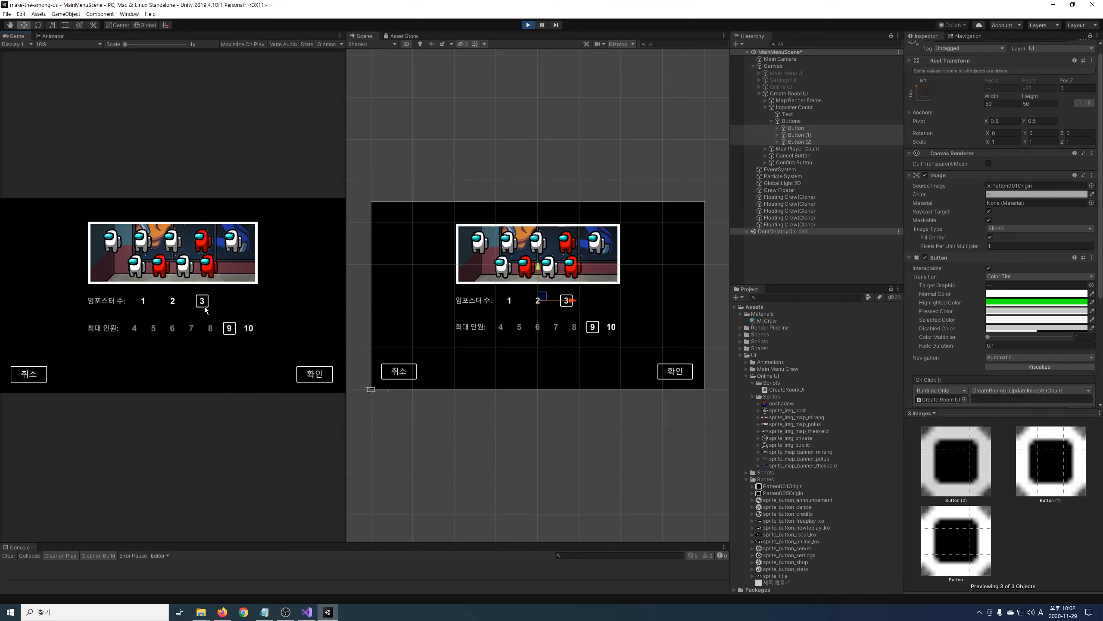
key("ctrl+p")
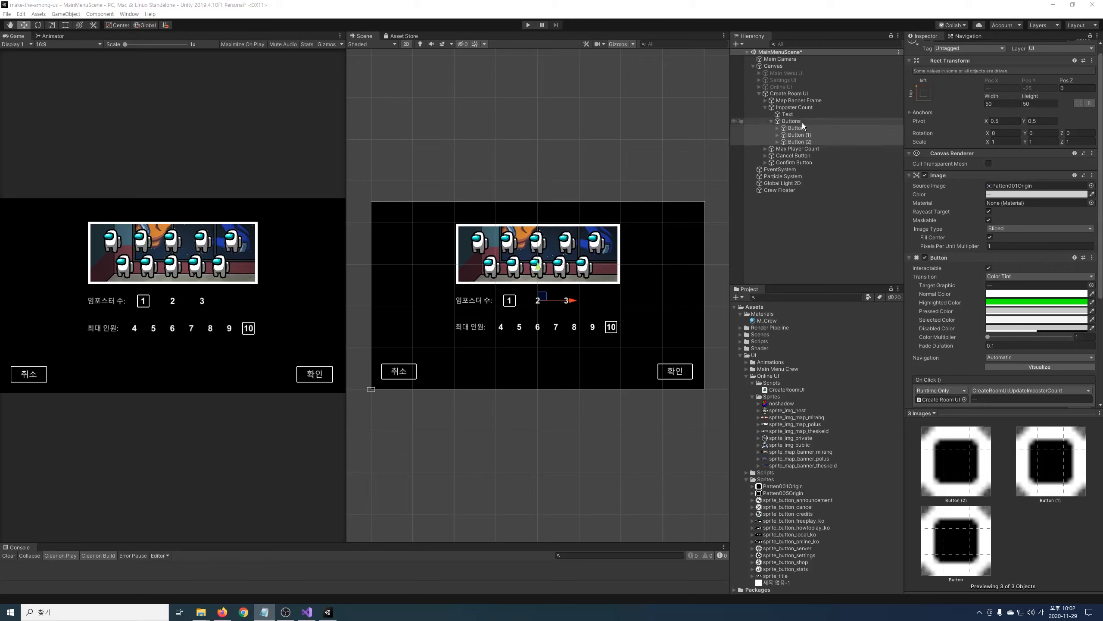
- Add two On Click entries to Cancel Button, targeting Online UI in the first and Create Room UI in the second
left_click(793, 157)
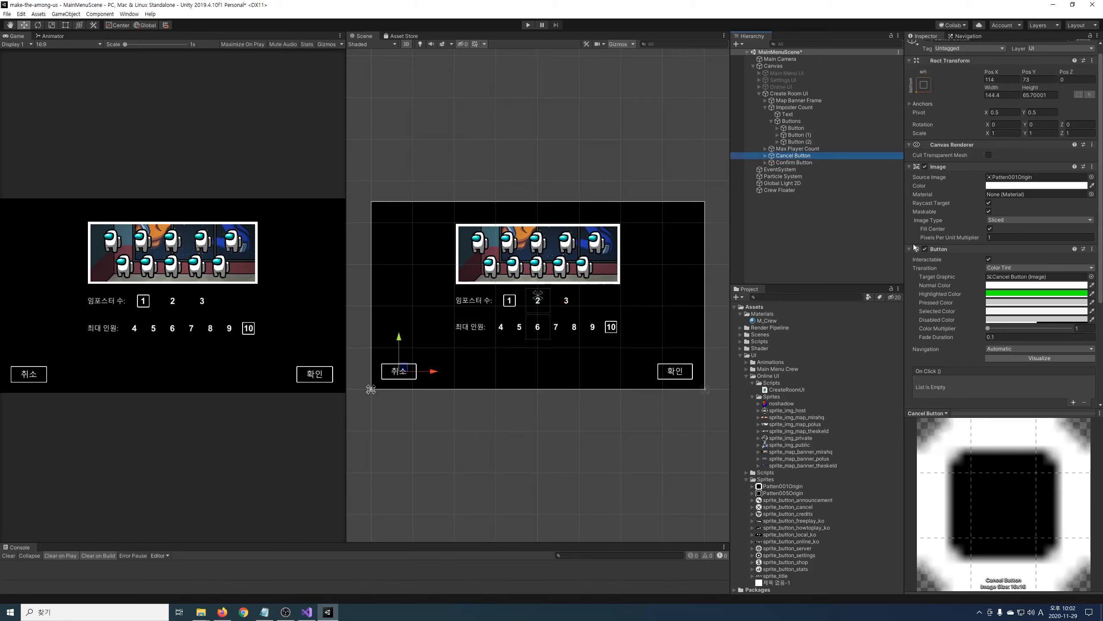
scroll(1065, 343, "down", 3)
left_click(1073, 258)
left_click(1073, 258)
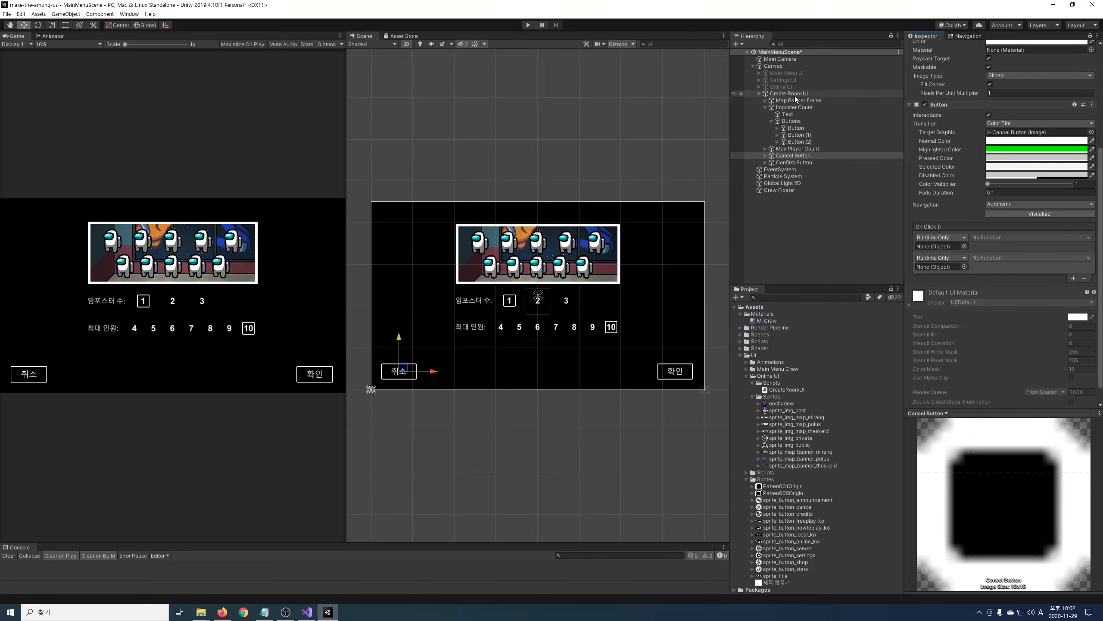
left_click_drag(781, 86, 938, 246)
left_click_drag(788, 94, 940, 266)
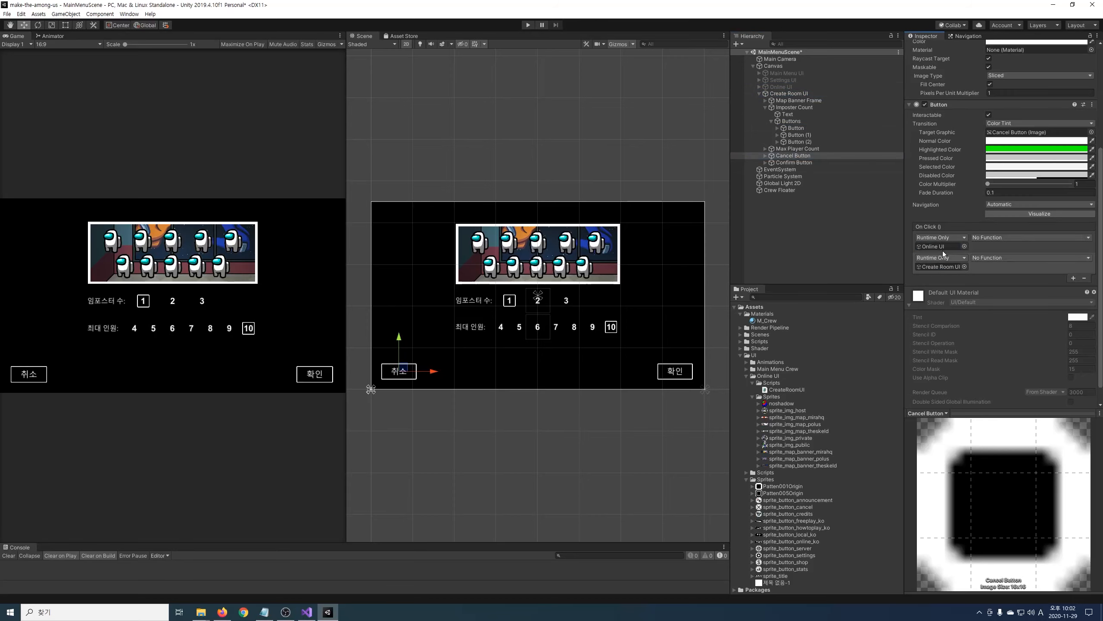
- Make Cancel Button call GameObject.SetActive with true on Online UI and false on Create Room UI
left_click(987, 238)
mouse_move(1000, 260)
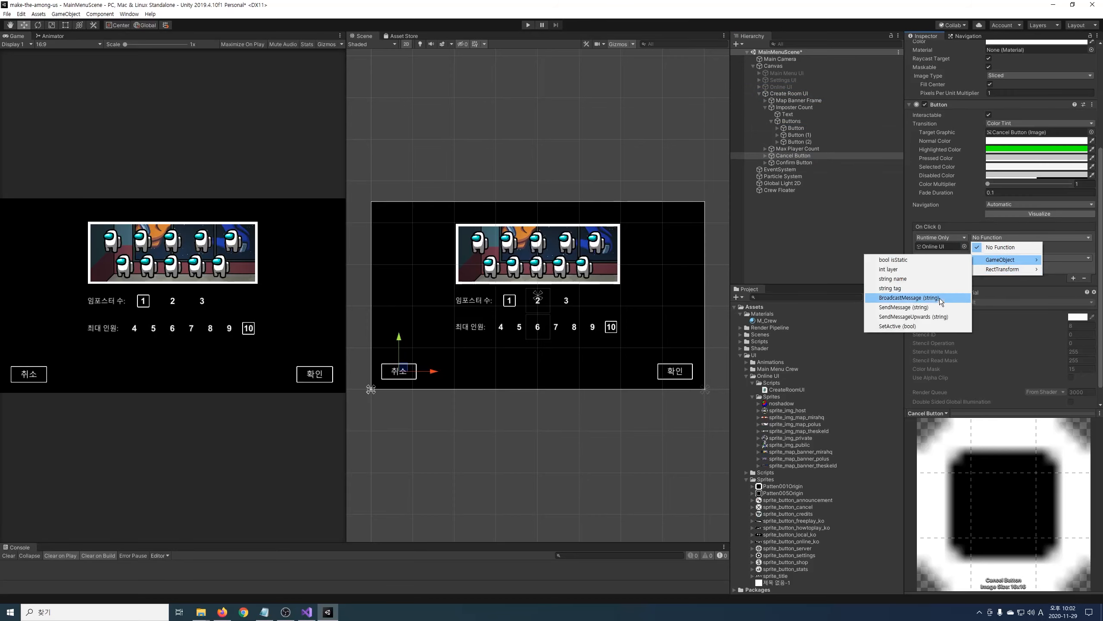
left_click(929, 325)
left_click(974, 246)
left_click(990, 257)
mouse_move(996, 284)
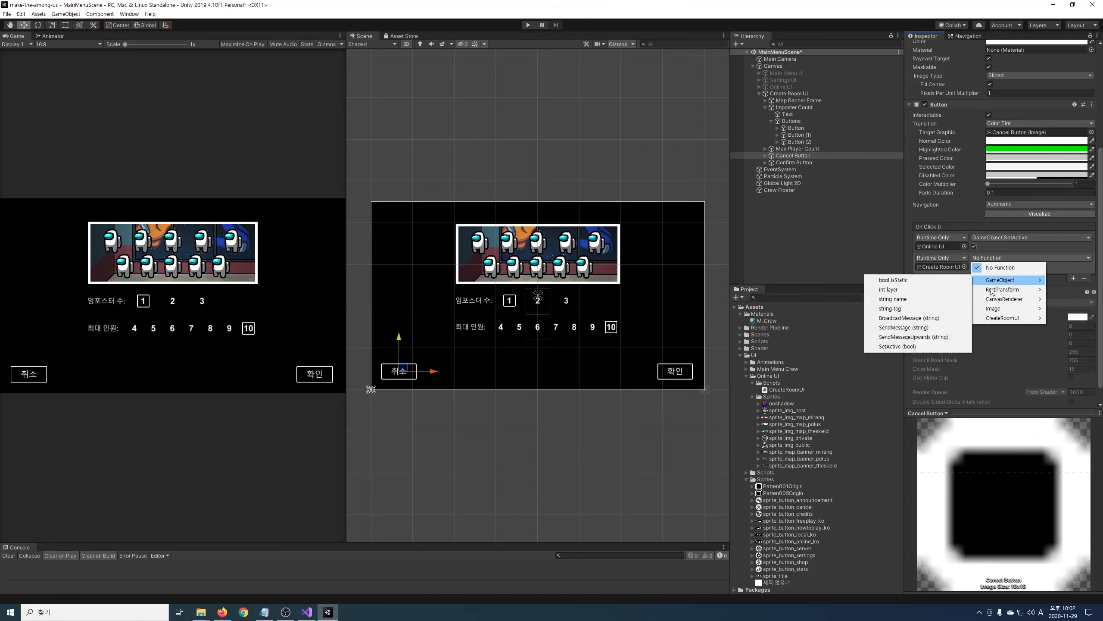
left_click(947, 346)
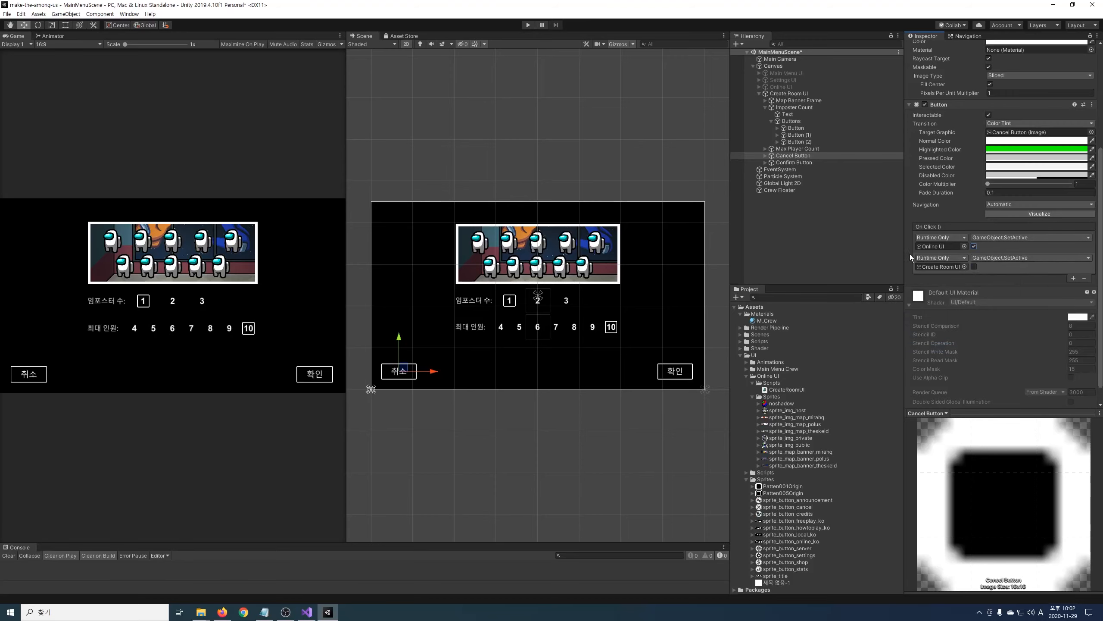
- Deactivate the Create Room UI object and activate the Online UI object
left_click(864, 93)
scroll(935, 71, "up", 2)
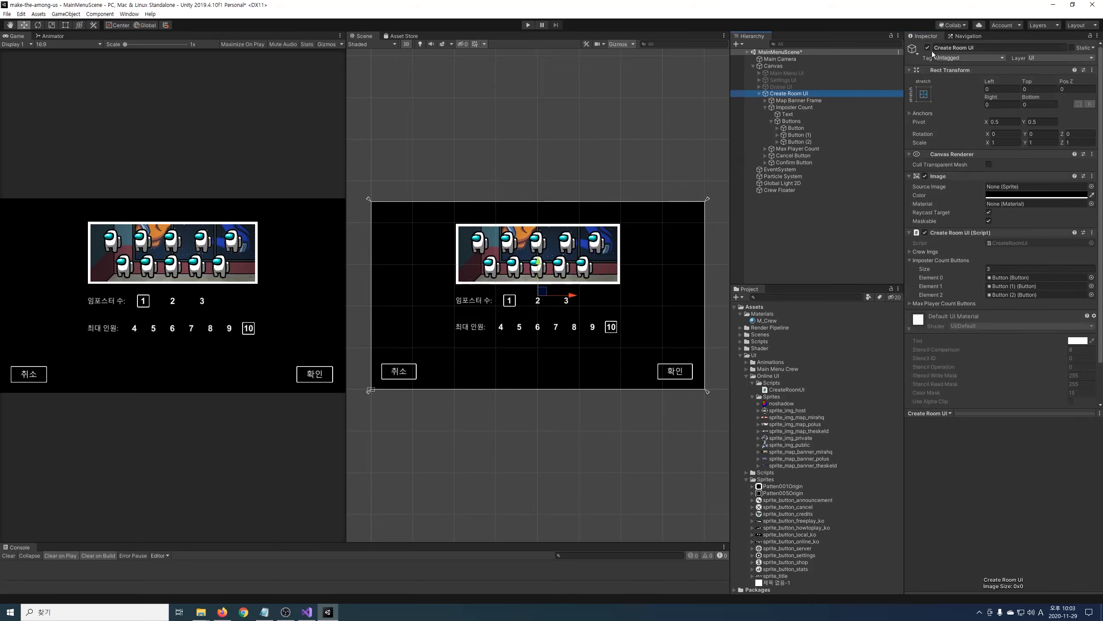
left_click(928, 48)
key("Left")
left_click(818, 87)
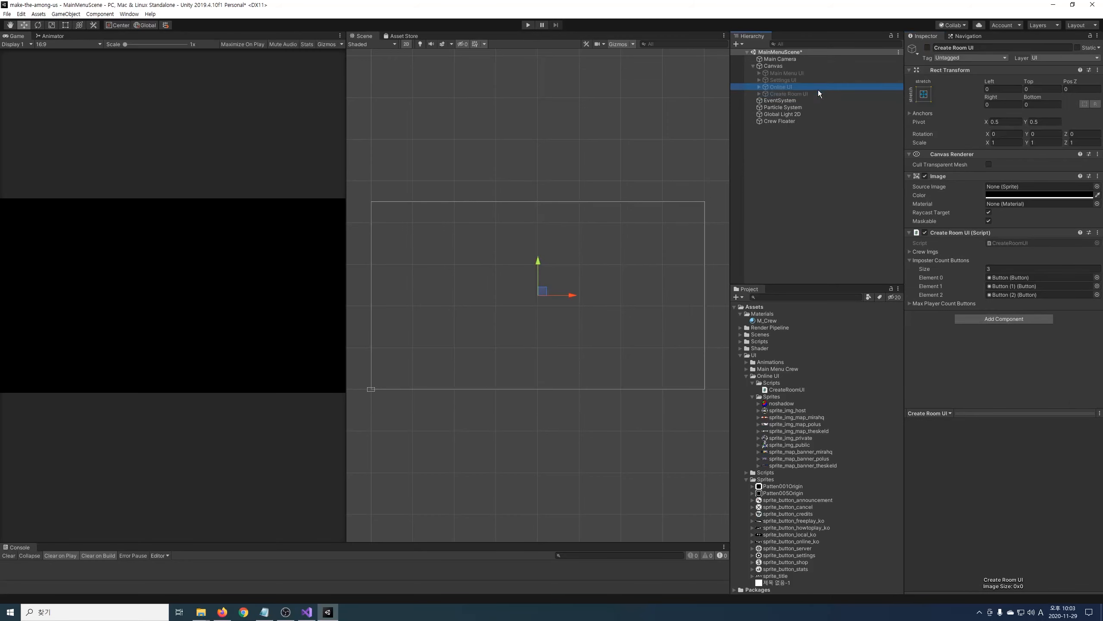
left_click(927, 48)
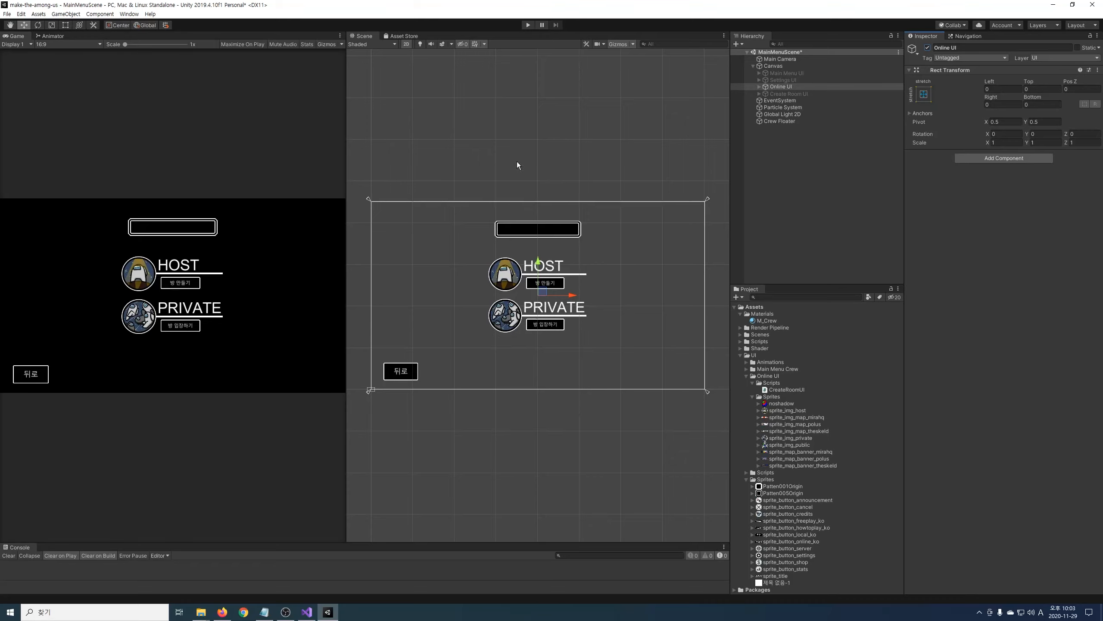
- Create the animation clip Anim_NicknameInputField for Online UI's InputField in Assets/UI/Online UI/Animations, and preview its playback
key("Right")
left_click(781, 94)
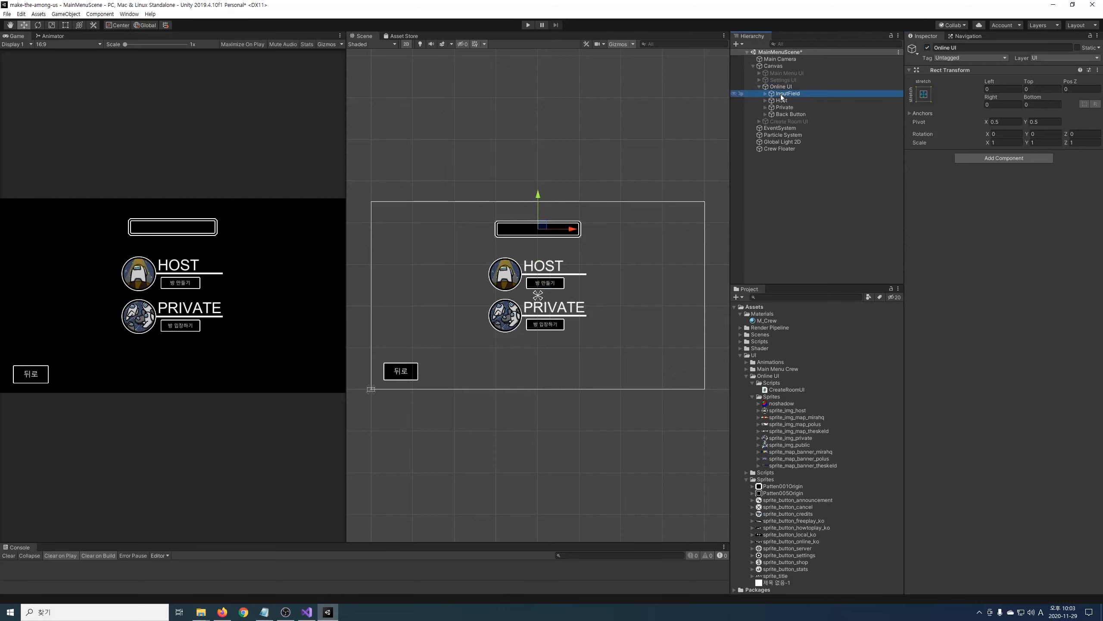
key("ctrl+6")
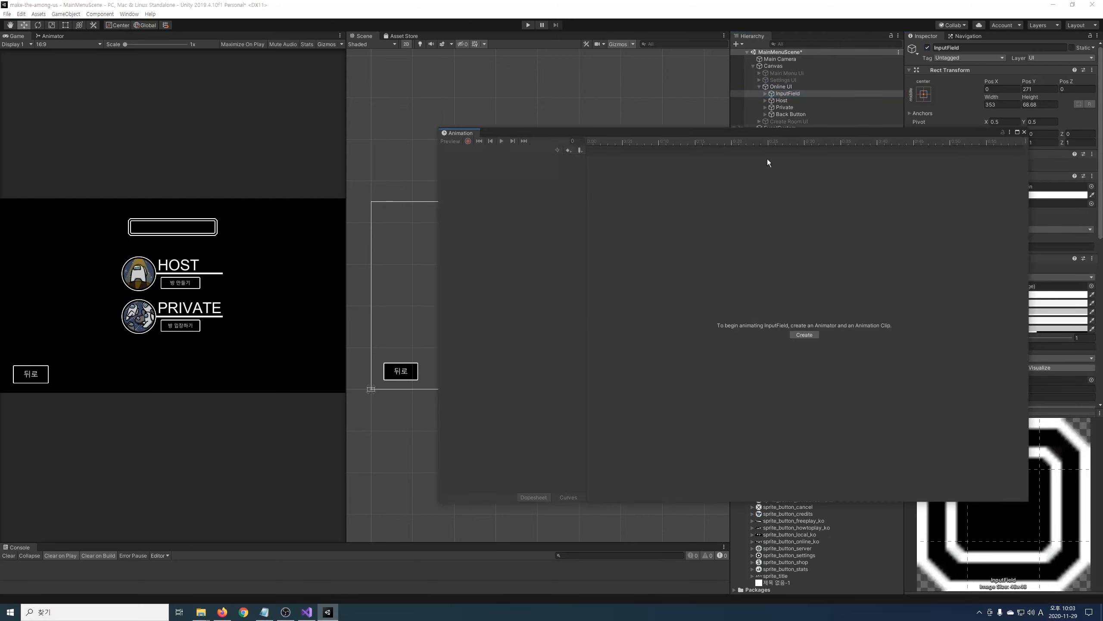
left_click(804, 334)
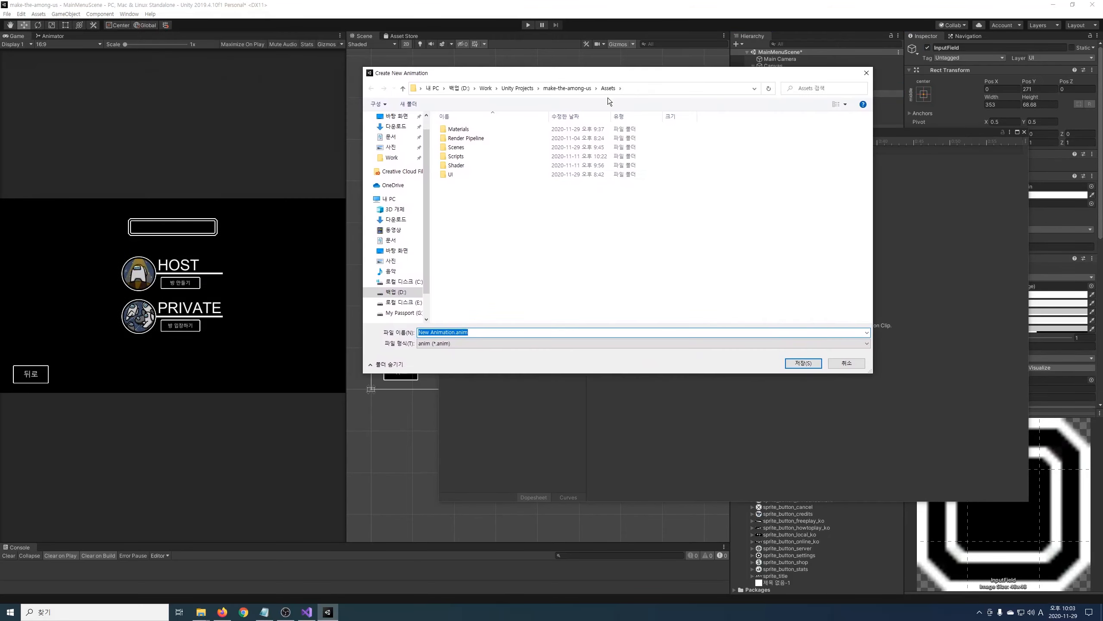
double_click(468, 169)
double_click(465, 128)
left_click(525, 332)
type("Anim_N")
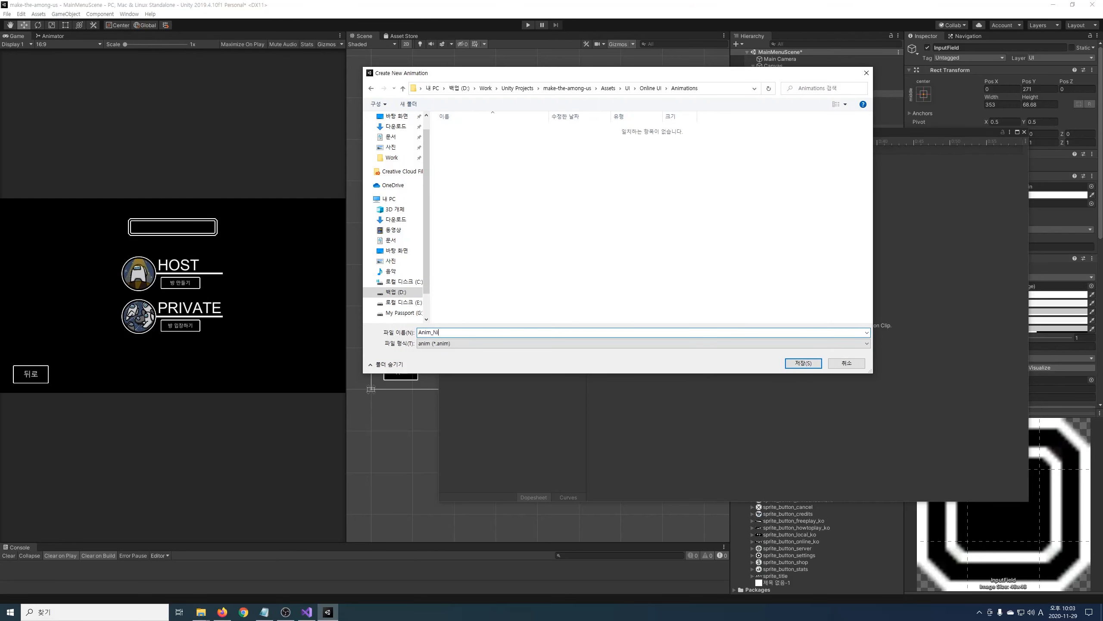
type("icknameInputField")
key("Return")
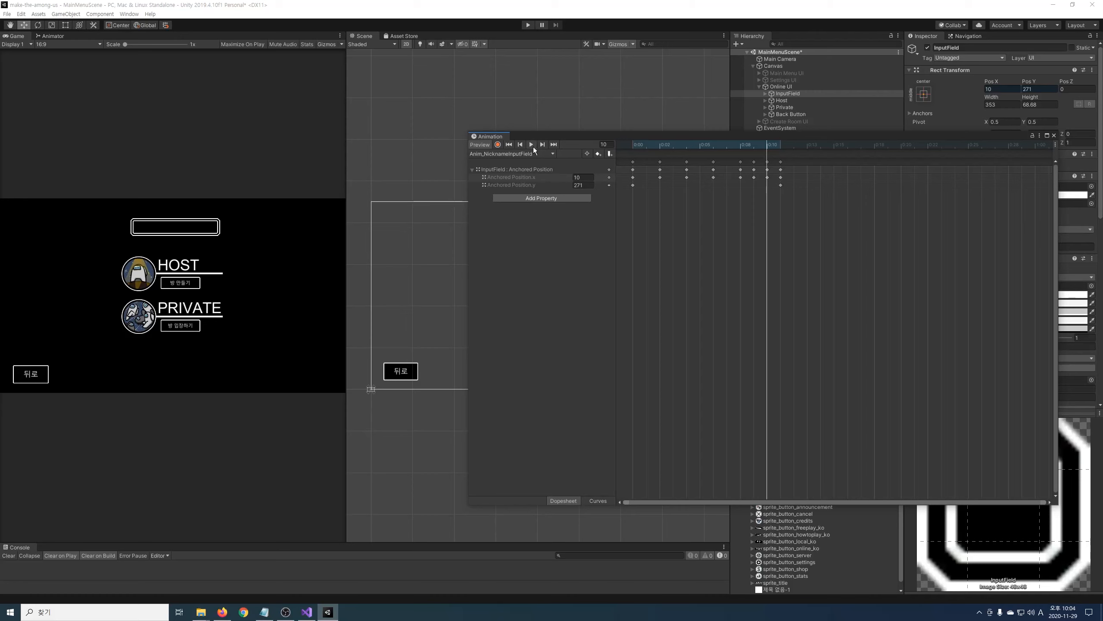
left_click(533, 150)
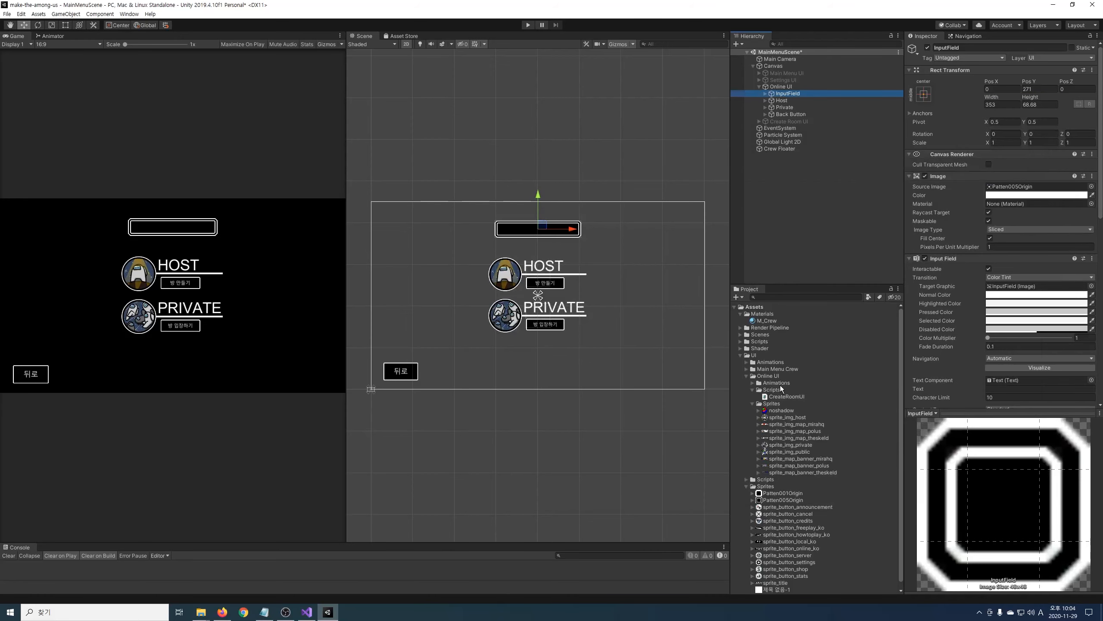
- Turn off Loop Time on the Anim_NicknameInputField clip in Online UI's Animations folder
left_click(772, 383)
double_click(772, 383)
left_click(782, 390)
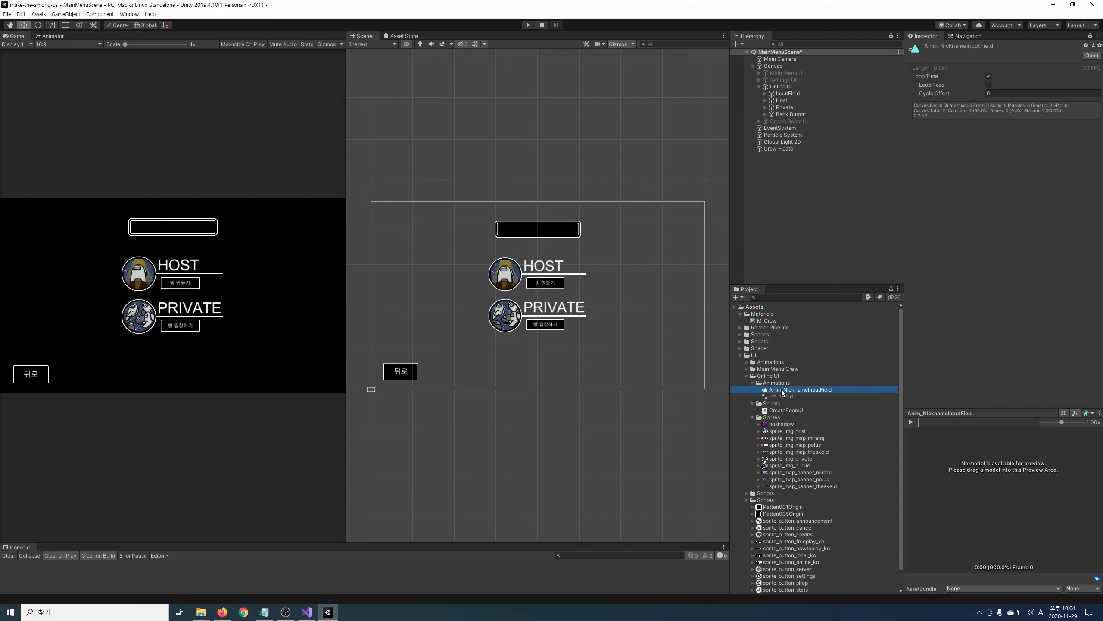
left_click(988, 75)
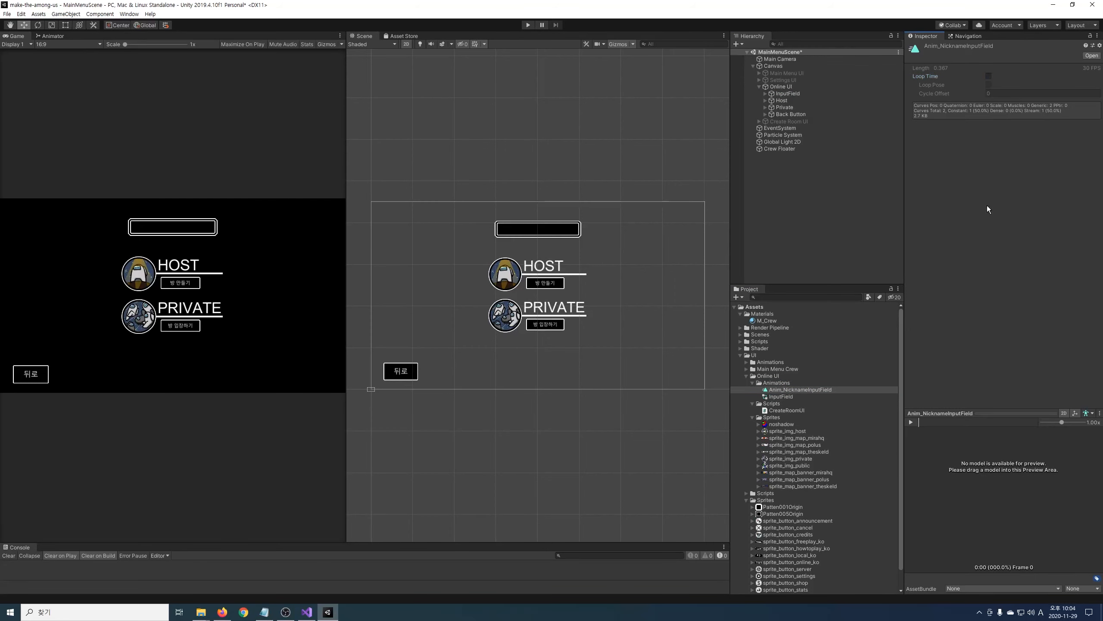
- Add a trigger parameter named on to the animator controller of Online UI's InputField
left_click(805, 96)
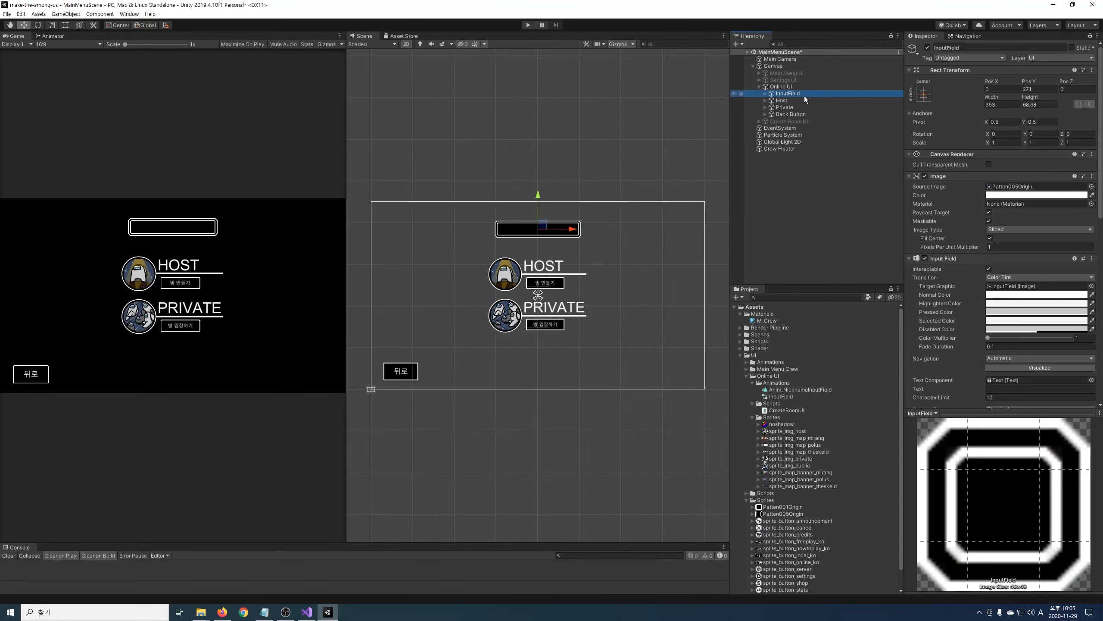
left_click(52, 37)
left_click_drag(351, 154, 459, 154)
left_click(152, 52)
left_click(194, 95)
type("on")
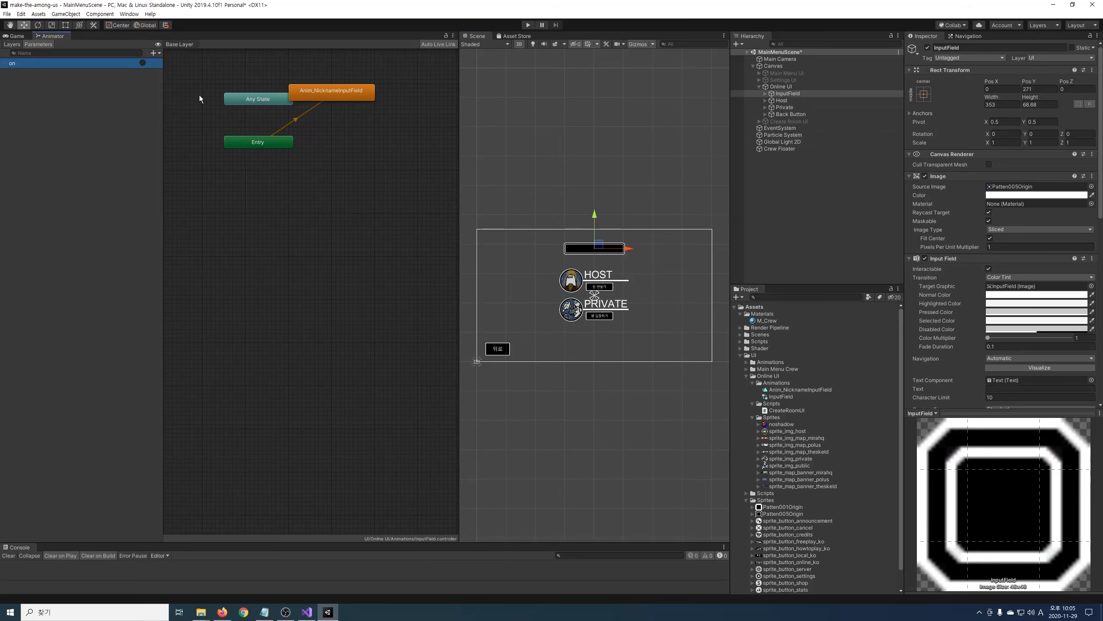
- Create an empty animator state named None and set it as the layer default state
right_click(227, 173)
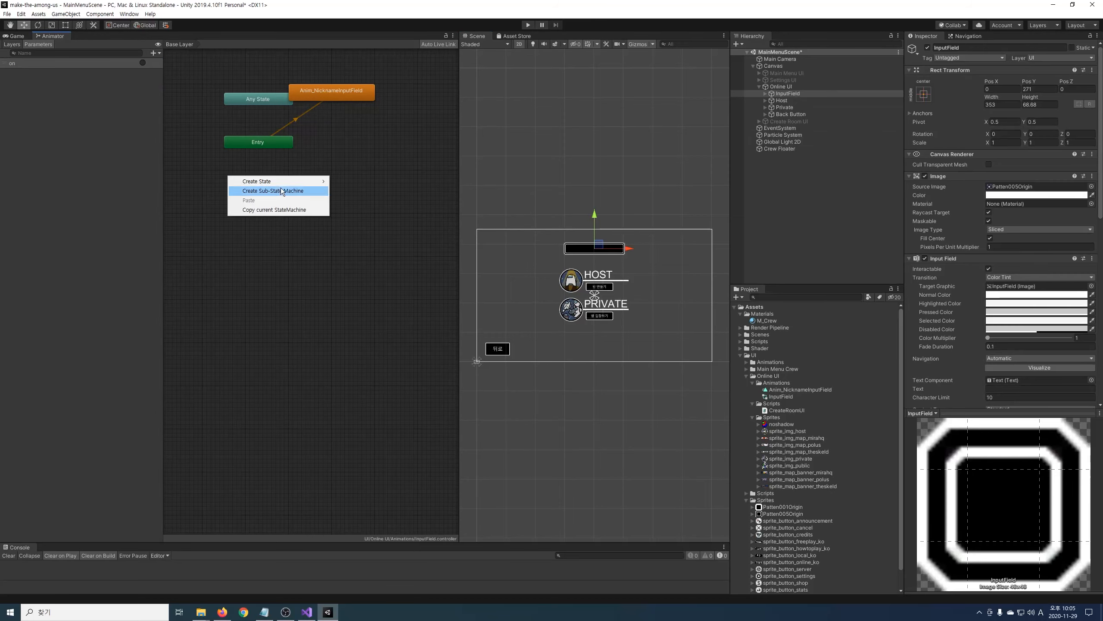
mouse_move(285, 185)
left_click(346, 181)
left_click(961, 50)
type("None")
key("Return")
right_click(288, 176)
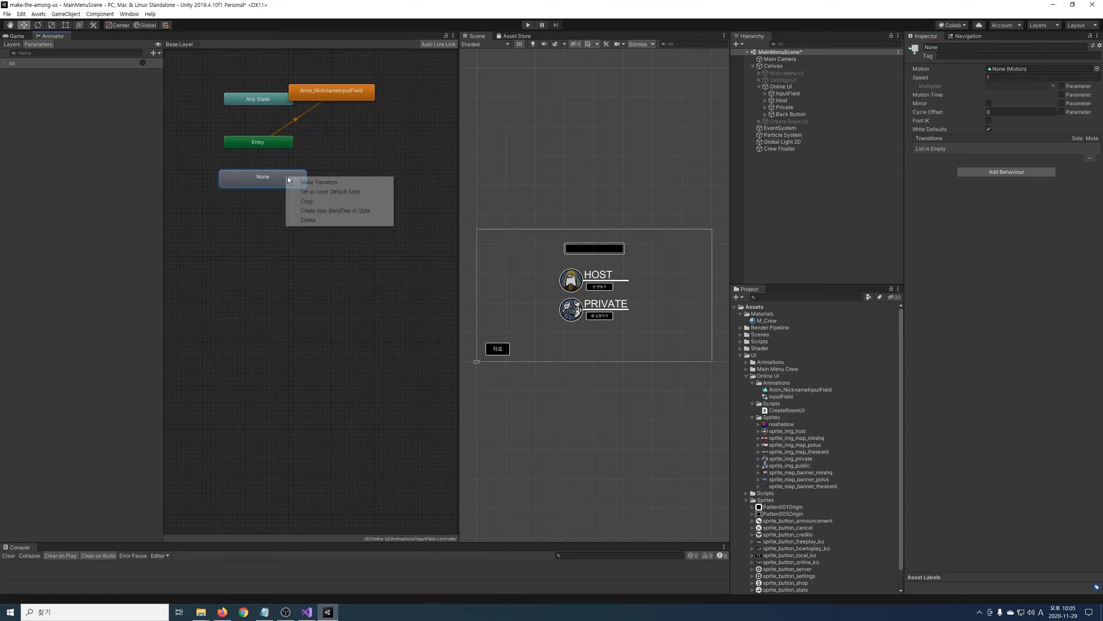
left_click(321, 193)
- Move the Anim_NicknameInputField state below None and make a transition from None to it
left_click_drag(322, 93, 256, 222)
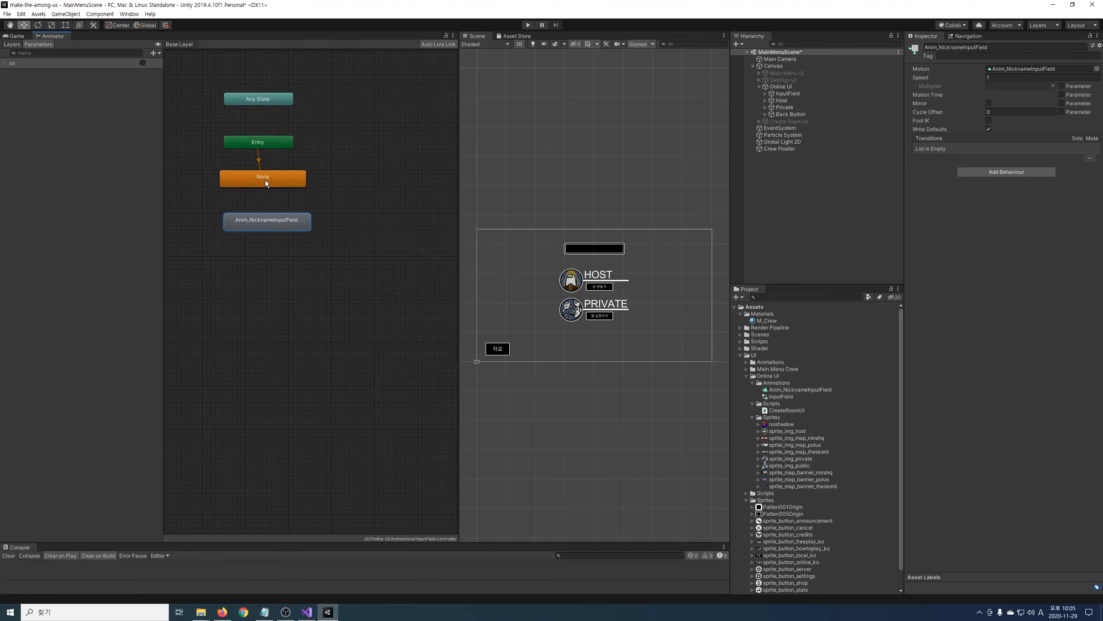
right_click(262, 182)
left_click(282, 185)
left_click(279, 224)
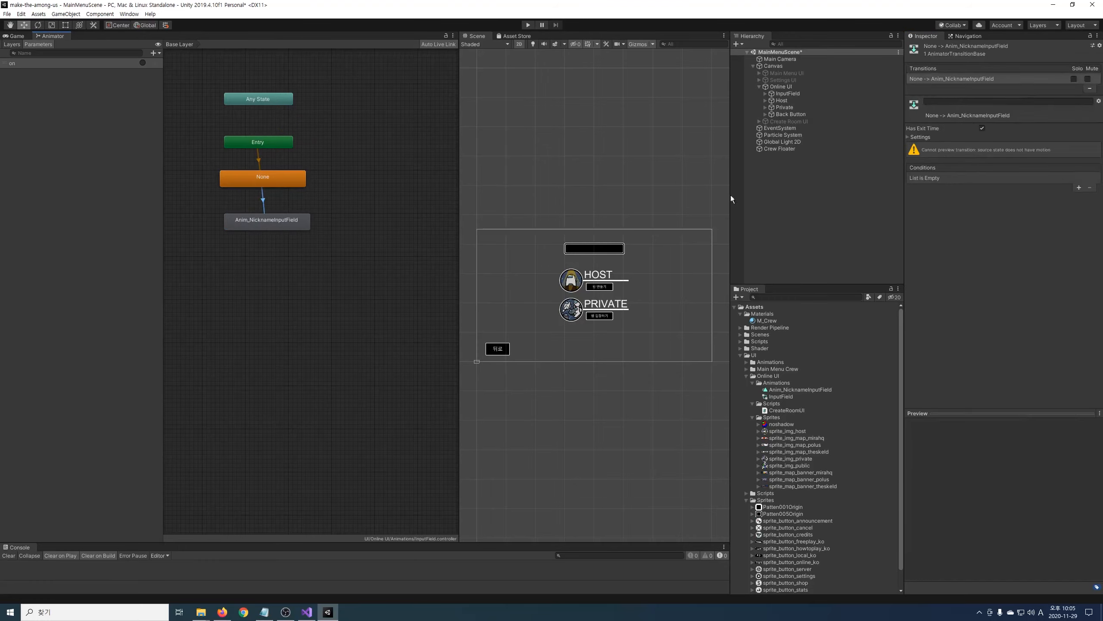
- Give the None to Anim_NicknameInputField transition the on condition, disable Has Exit Time, and set Transition Duration to 0.1 s
left_click(1079, 188)
left_click(908, 137)
left_click(983, 127)
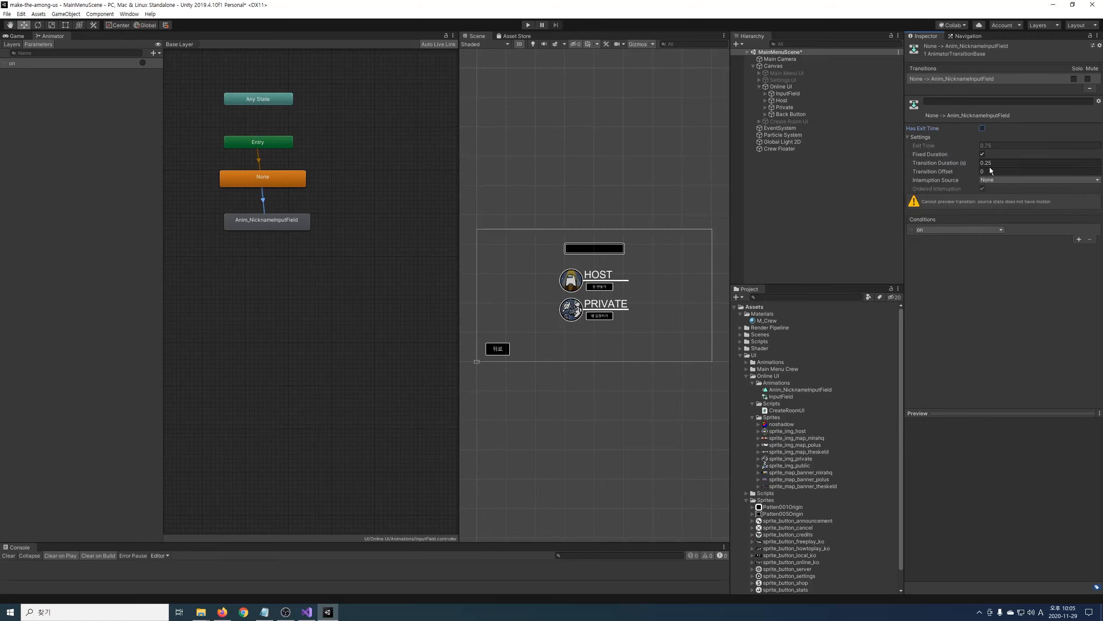
type("0.1")
- Move the Exit node below Anim_NicknameInputField and make a transition from that state to Exit
scroll(398, 262, "down", 4)
right_click(332, 245)
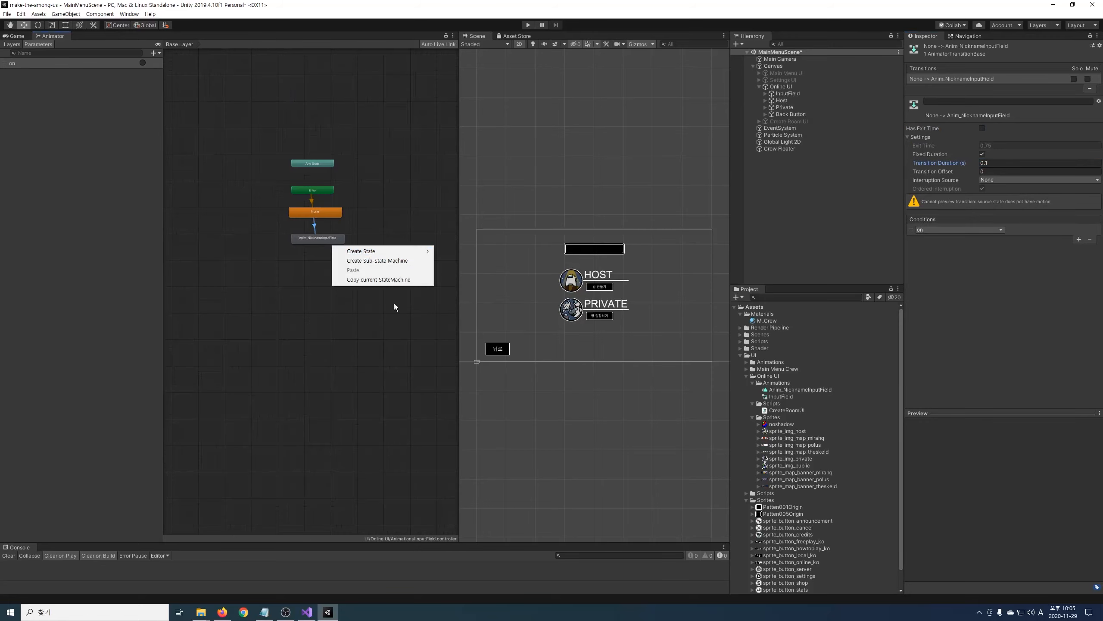
left_click(381, 303)
scroll(381, 304, "up", 2)
middle_click_drag(381, 304, 296, 316)
left_click_drag(450, 165, 229, 262)
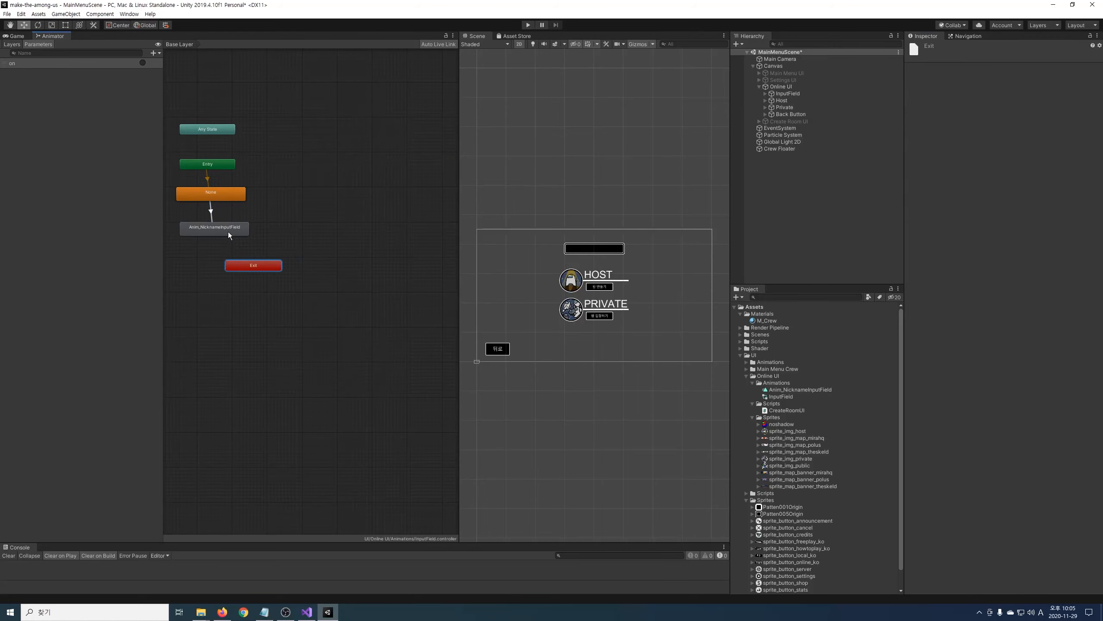
right_click(227, 231)
left_click(247, 237)
left_click(237, 263)
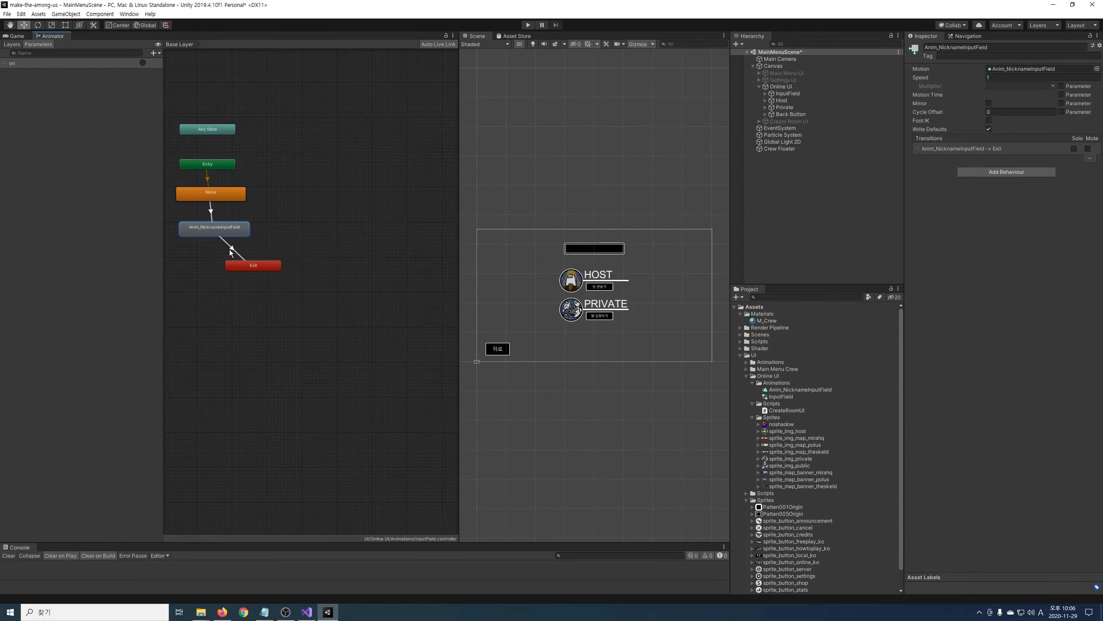
- Set the Anim_NicknameInputField to Exit transition's Exit Time to 0.9 and Transition Duration to 0.1 s
left_click(228, 252)
left_click_drag(994, 163, 978, 162)
type("0.1")
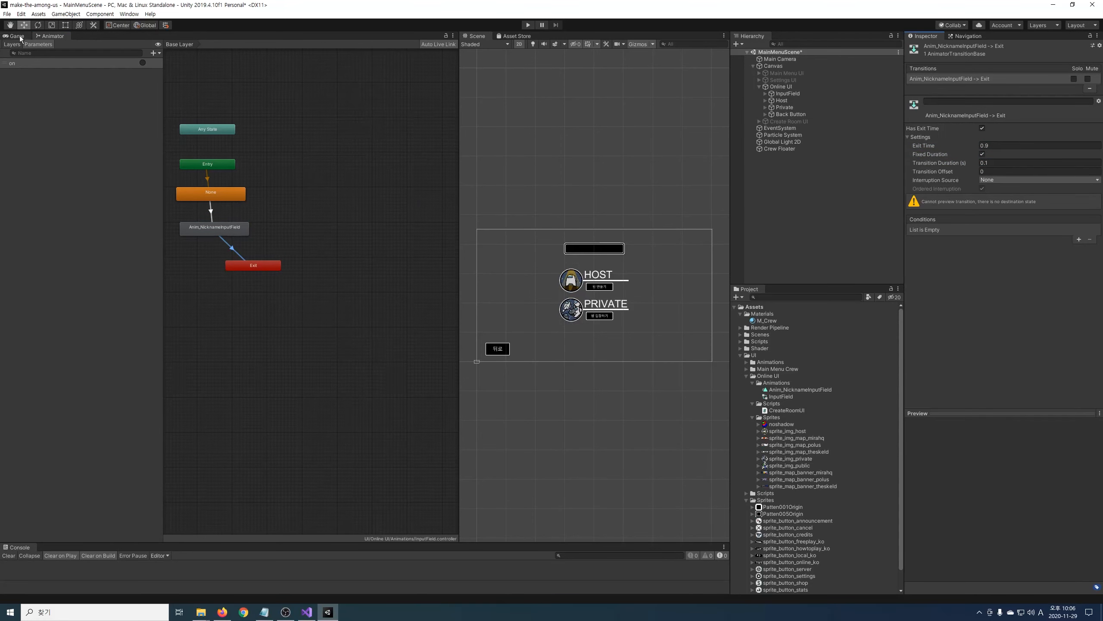
- Create a C# script named OnlineUI in Online UI's Scripts folder and open it in Visual Studio
left_click(20, 37)
right_click(776, 404)
mouse_move(869, 191)
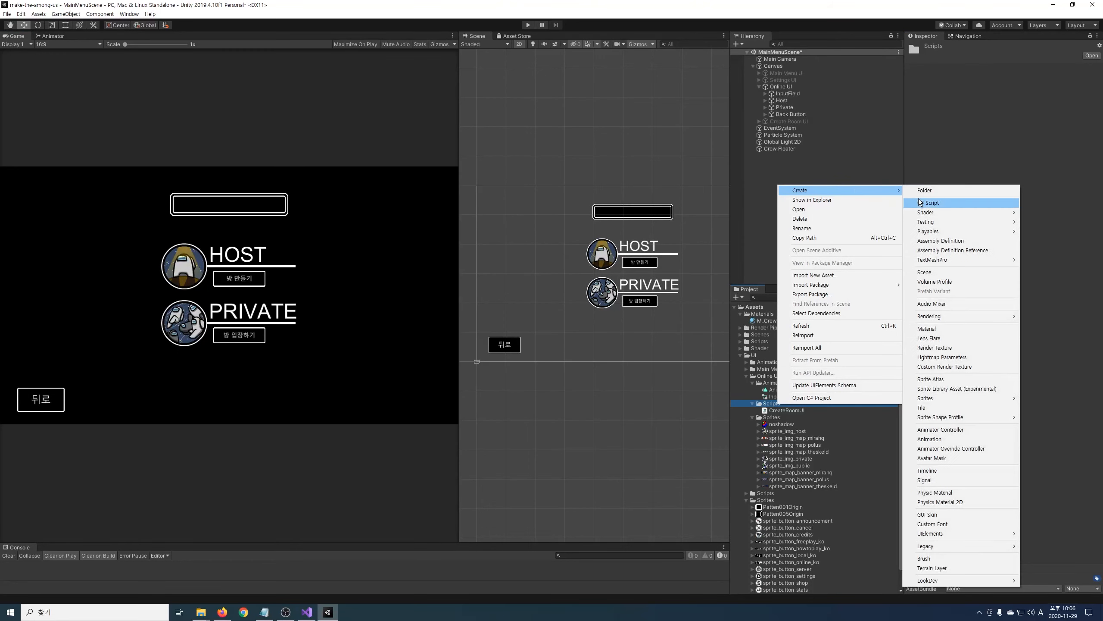
left_click(947, 202)
type("OnlineUI")
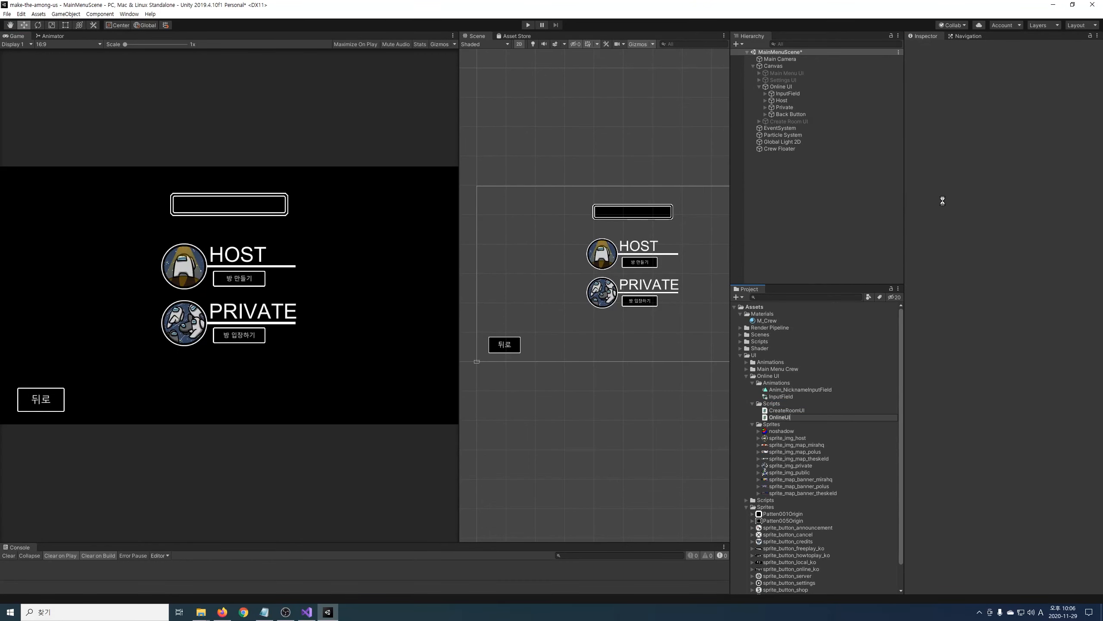
key("Return")
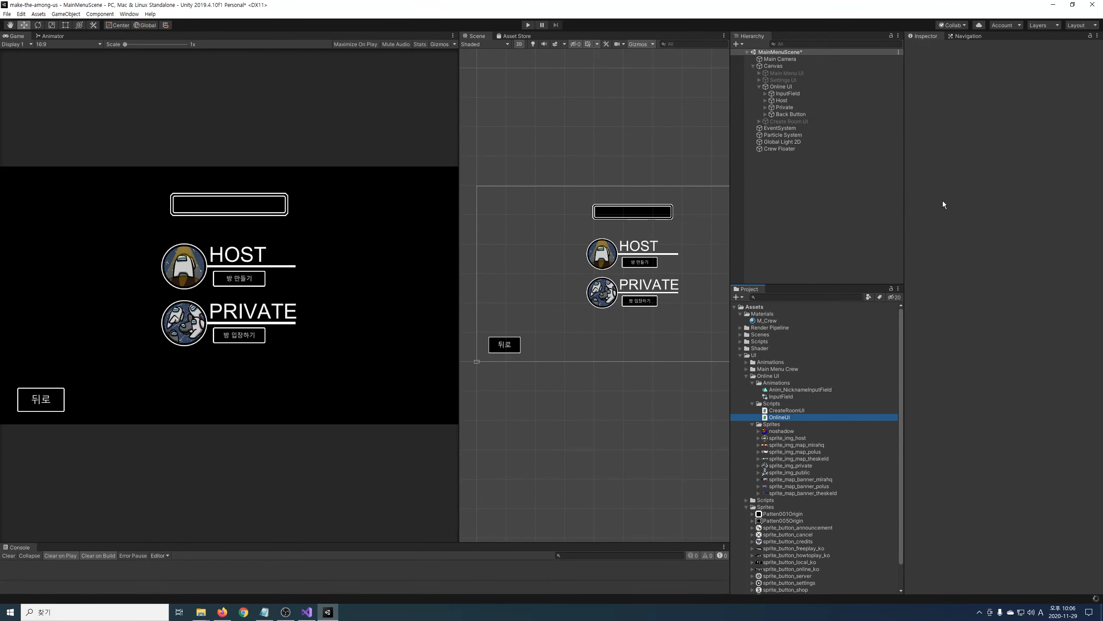
double_click(780, 417)
- Add the directive using UnityEngine.UI; below the existing using lines of the OnlineUI script
left_click(400, 84)
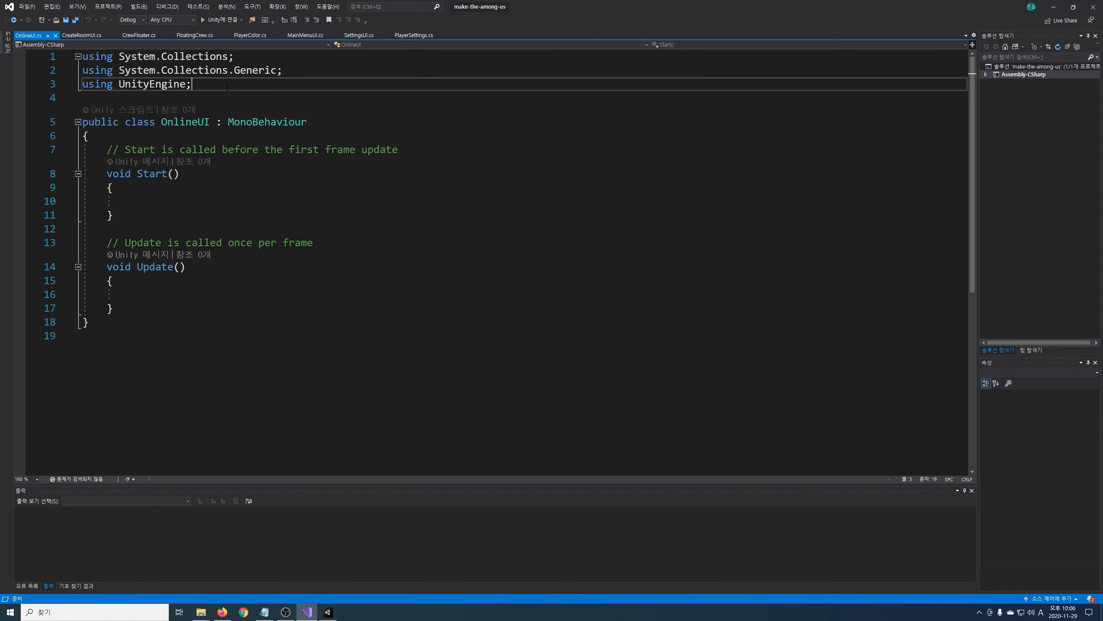
key("ctrl+d")
key("Left")
type(".UI")
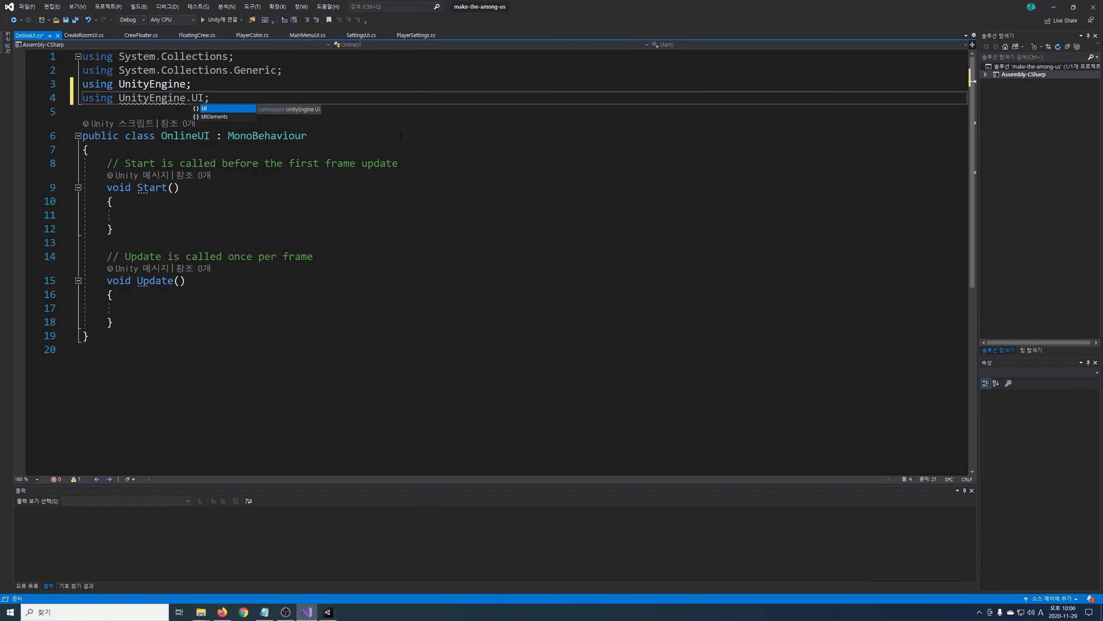
left_click(400, 136)
- Declare a serialized private InputField named nicknameInputField at the top of the OnlineUI class
left_click(451, 163)
left_click(463, 149)
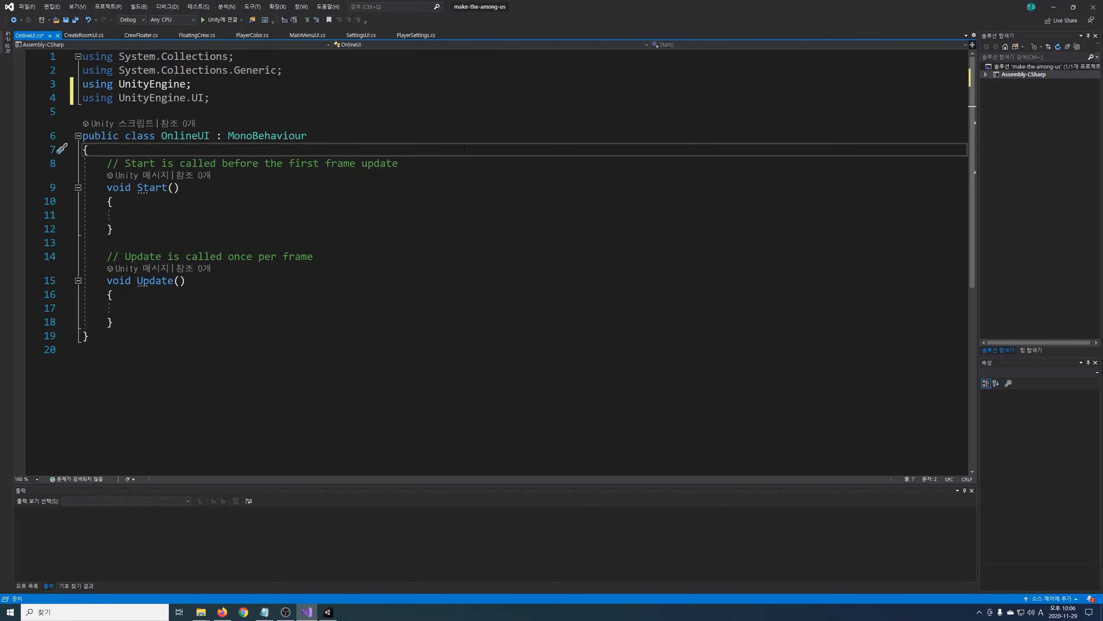
key("Return")
type("[SerializeField]")
key("Return")
type("private InputField ")
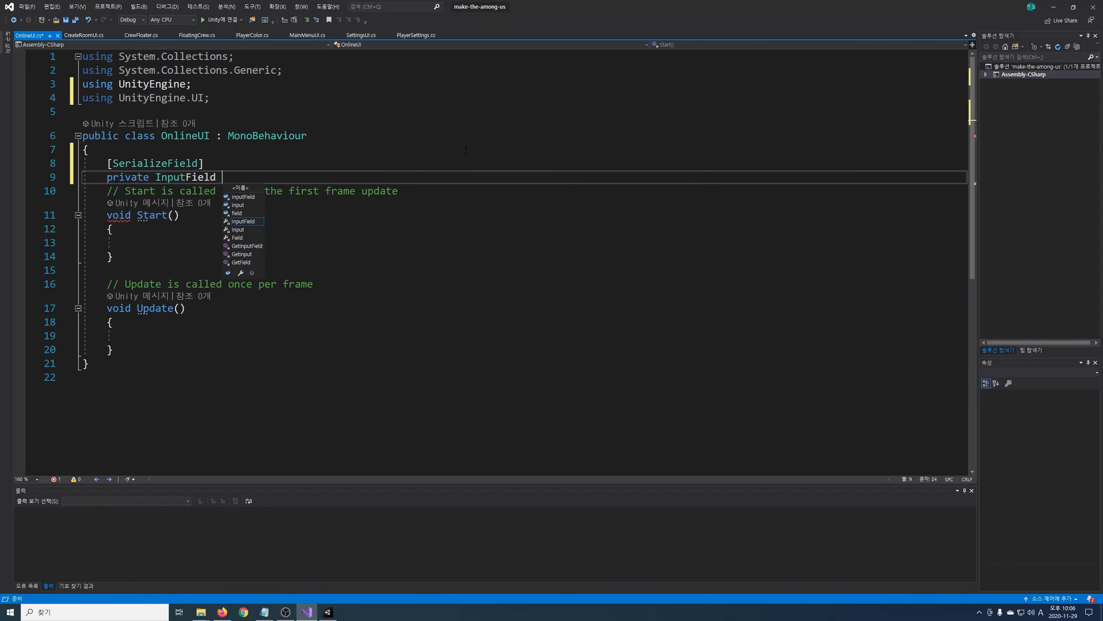
type("nicknameInputField;")
key("Return")
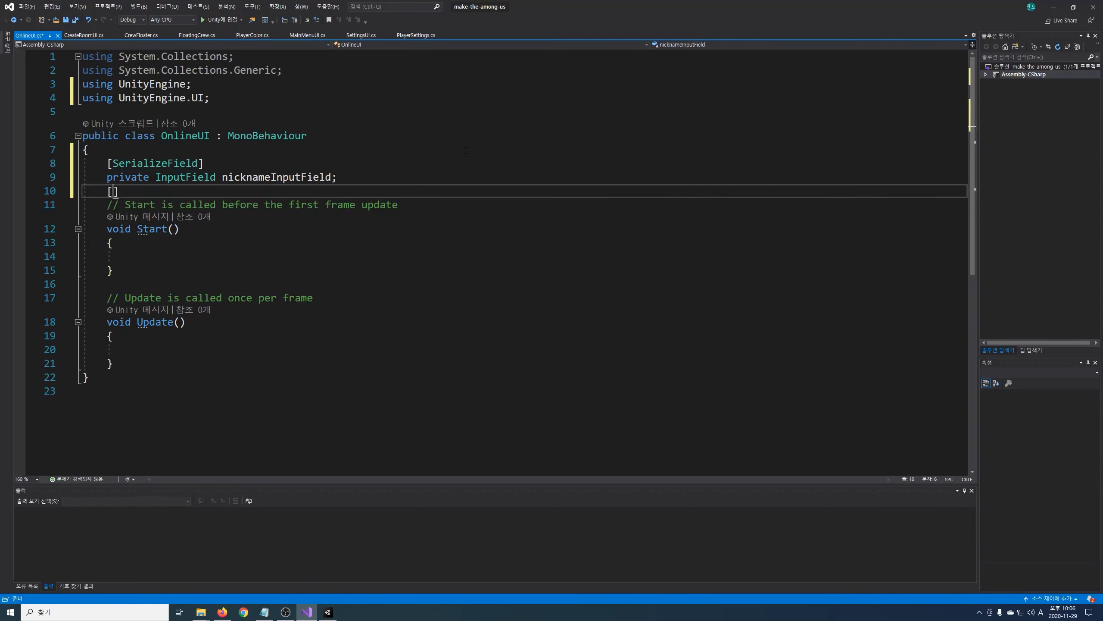
- Declare a serialized private GameObject named createRoomUI below nicknameInputField
type("[SerializeField]")
key("Return")
type("private GameObject creat")
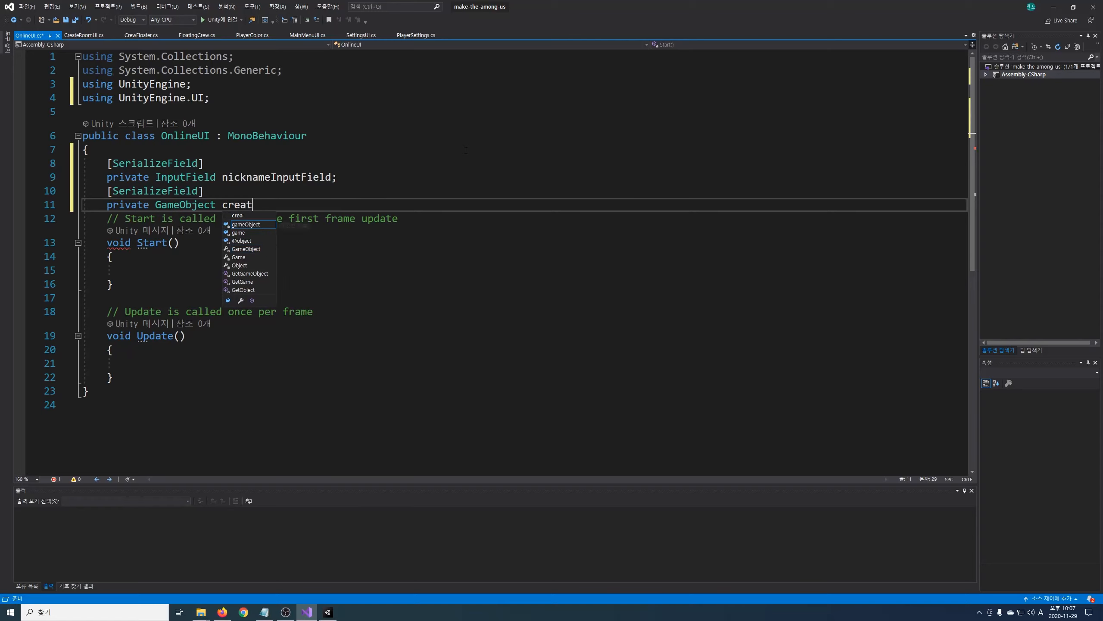
type("eRoomUI;")
key("Return")
- Replace the template Start and Update methods with the beginning of a public OnClick method declaration
left_click_drag(107, 232, 174, 391)
key("BackSpace")
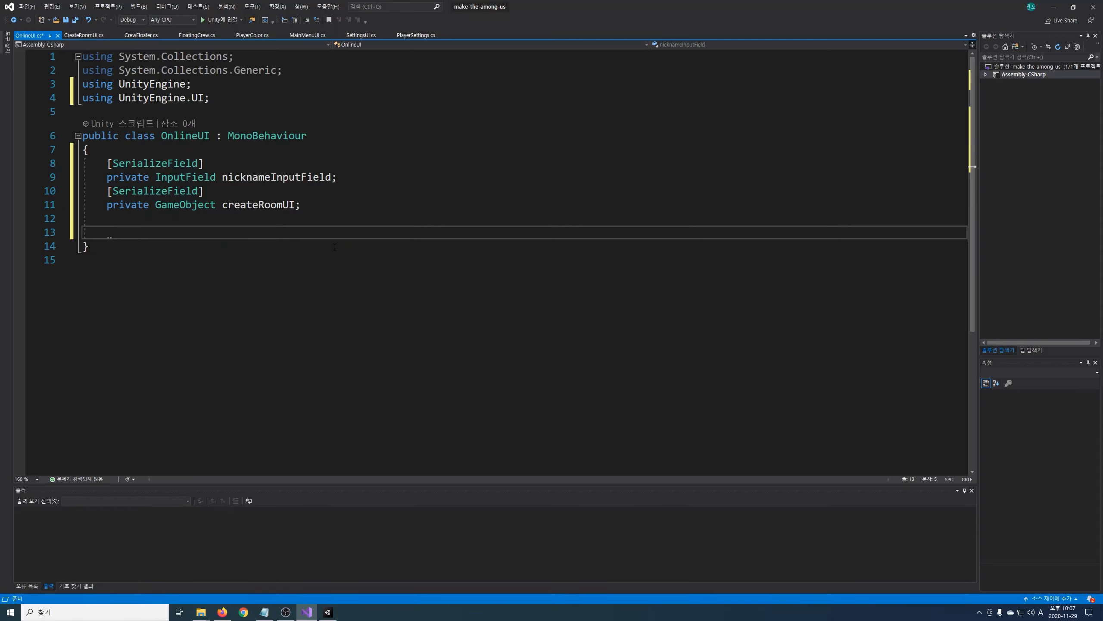
type("public OnClickCreat")
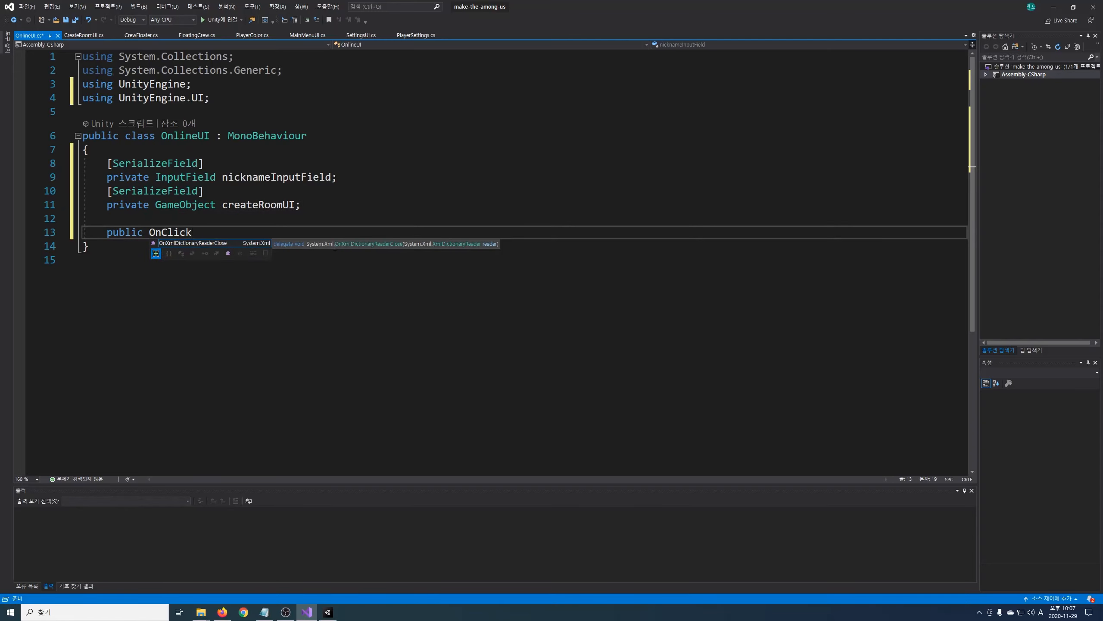